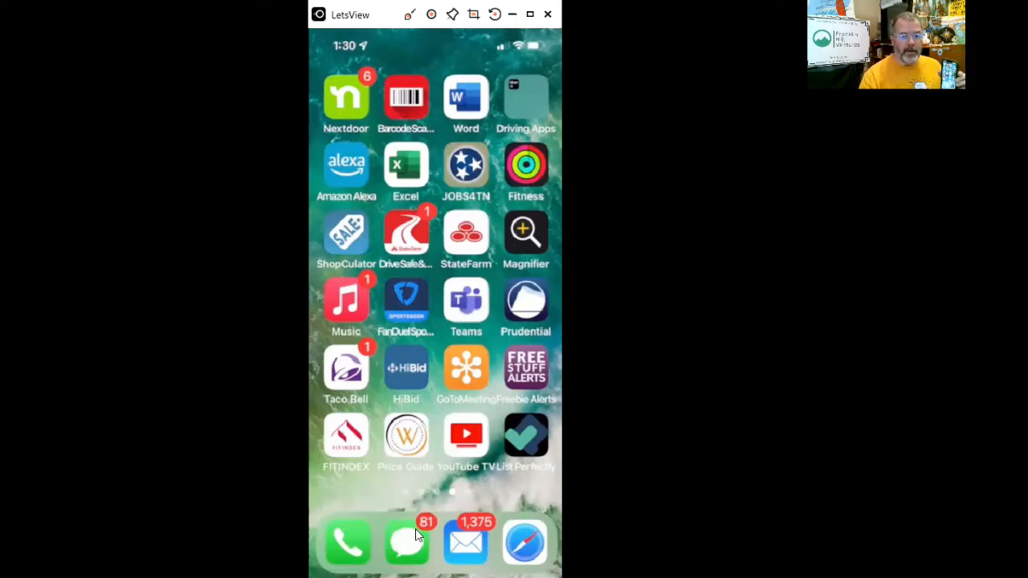
Launch the List Perfectly web app from the mirrored iPhone home screen.
{"action": "left_click", "coordinate": [523, 447]}
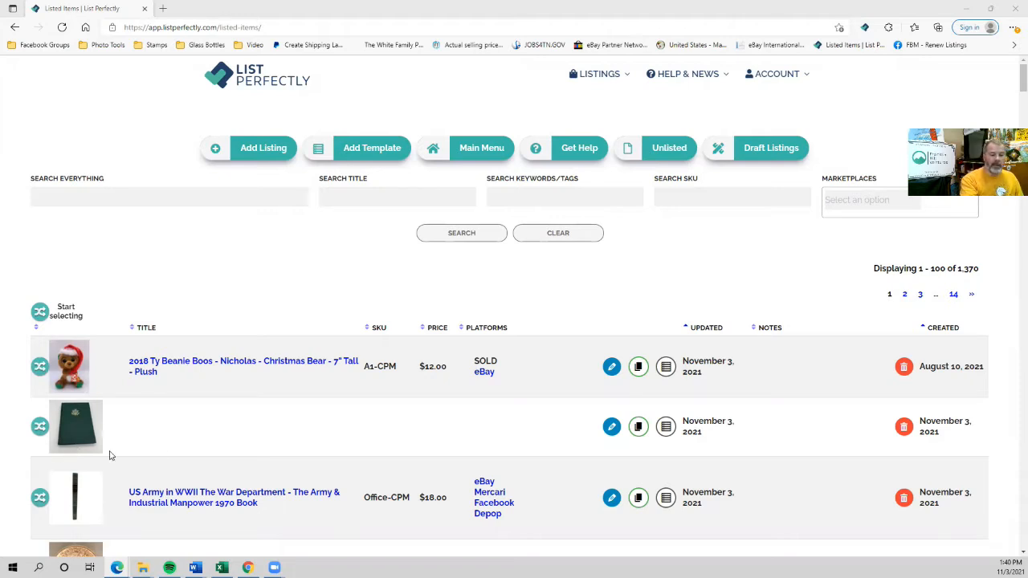
Save the War Department Army & Industrial Manpower book listing as a new template.
{"action": "scroll", "coordinate": [177, 426], "scroll_direction": "down", "scroll_amount": 1}
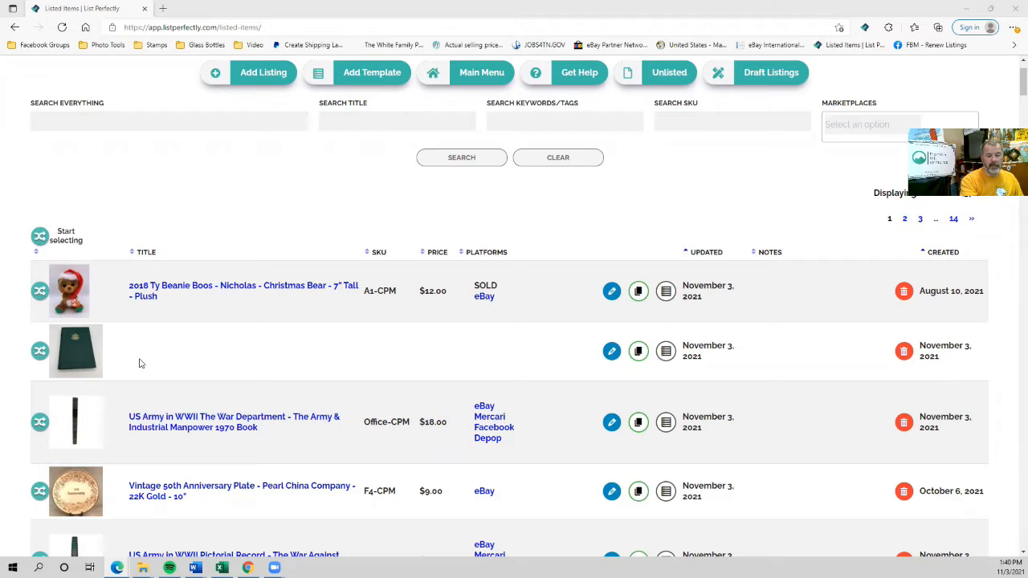
{"action": "left_click", "coordinate": [665, 423]}
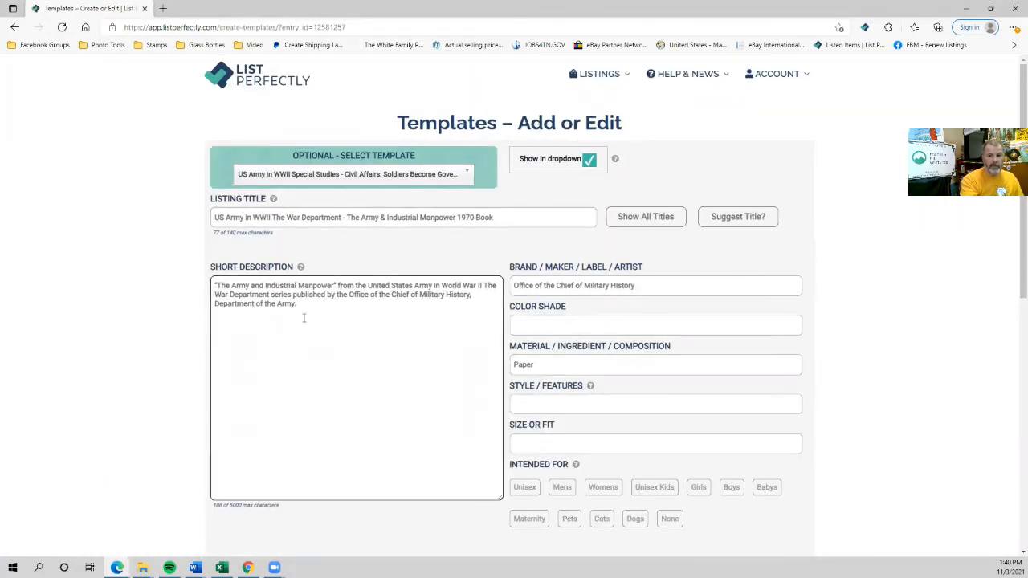
{"action": "scroll", "coordinate": [303, 318], "scroll_direction": "down", "scroll_amount": 6}
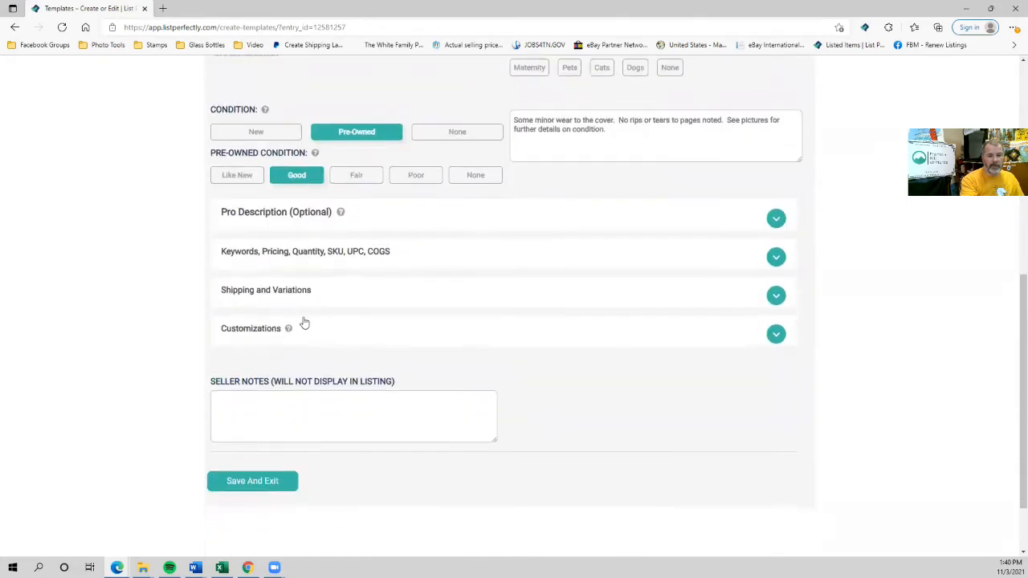
{"action": "left_click", "coordinate": [254, 482]}
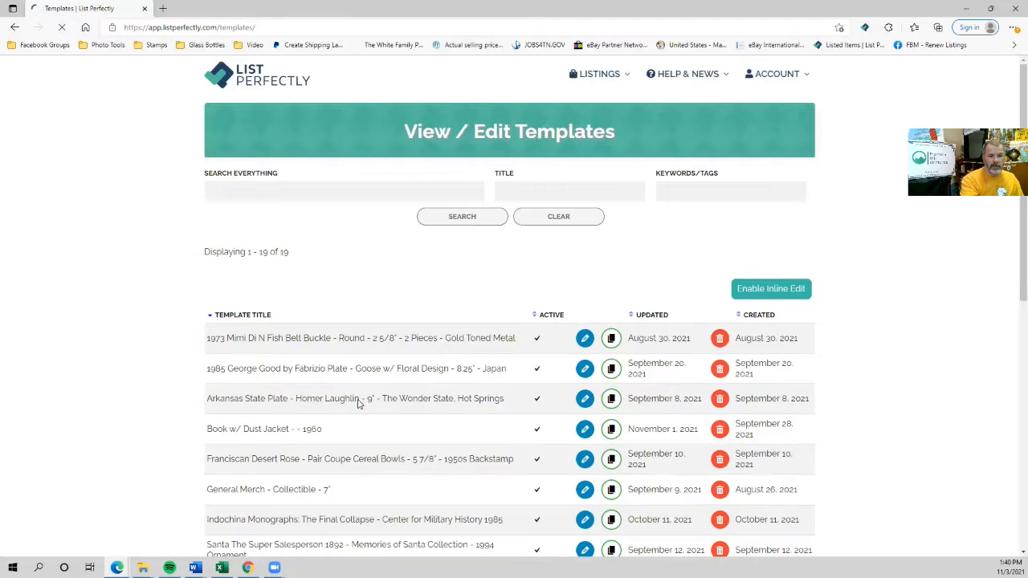
Return to the full list under Listings > My Listings.
{"action": "scroll", "coordinate": [341, 389], "scroll_direction": "down", "scroll_amount": 2}
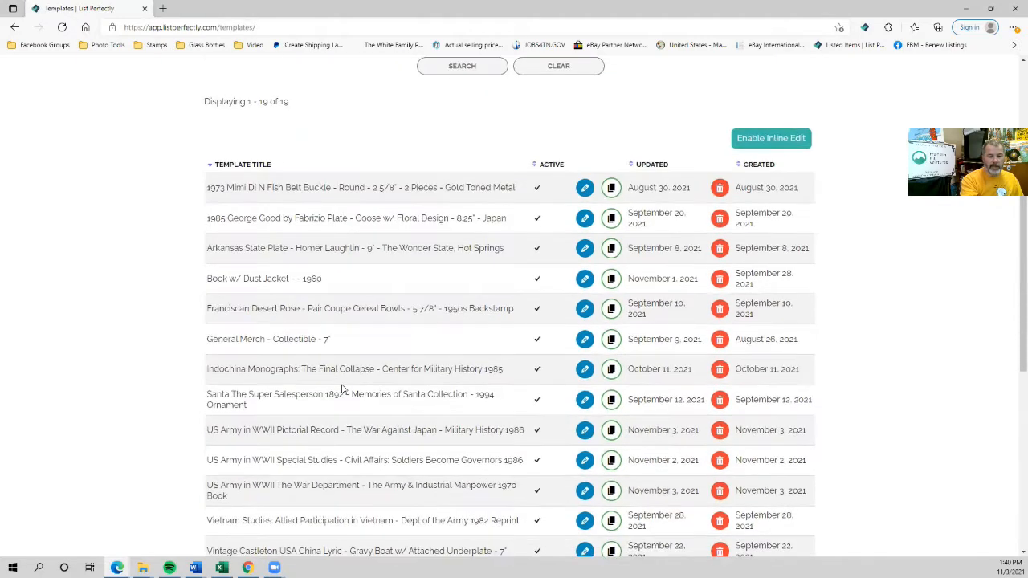
{"action": "scroll", "coordinate": [341, 389], "scroll_direction": "down", "scroll_amount": 1}
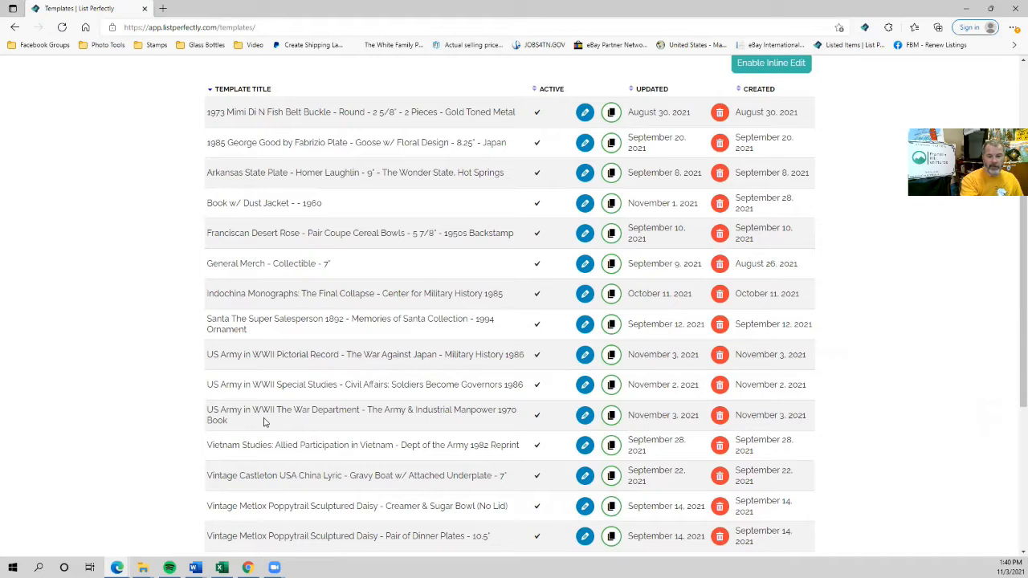
{"action": "scroll", "coordinate": [265, 421], "scroll_direction": "up", "scroll_amount": 3}
{"action": "mouse_move", "coordinate": [562, 88]}
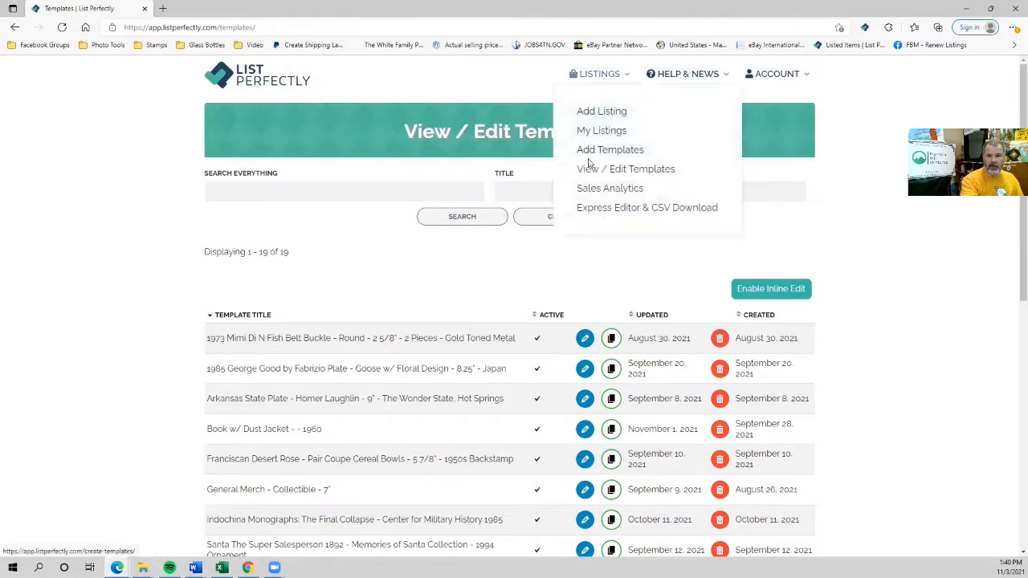
{"action": "left_click", "coordinate": [590, 131]}
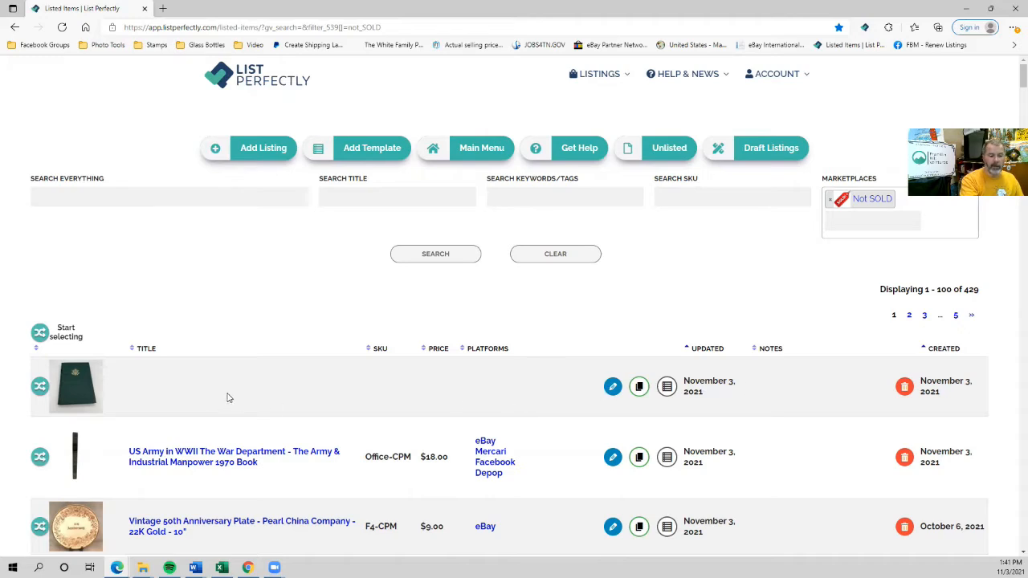
Edit the untitled green book listing and move the spine photo to the first slot.
{"action": "scroll", "coordinate": [227, 398], "scroll_direction": "down", "scroll_amount": 1}
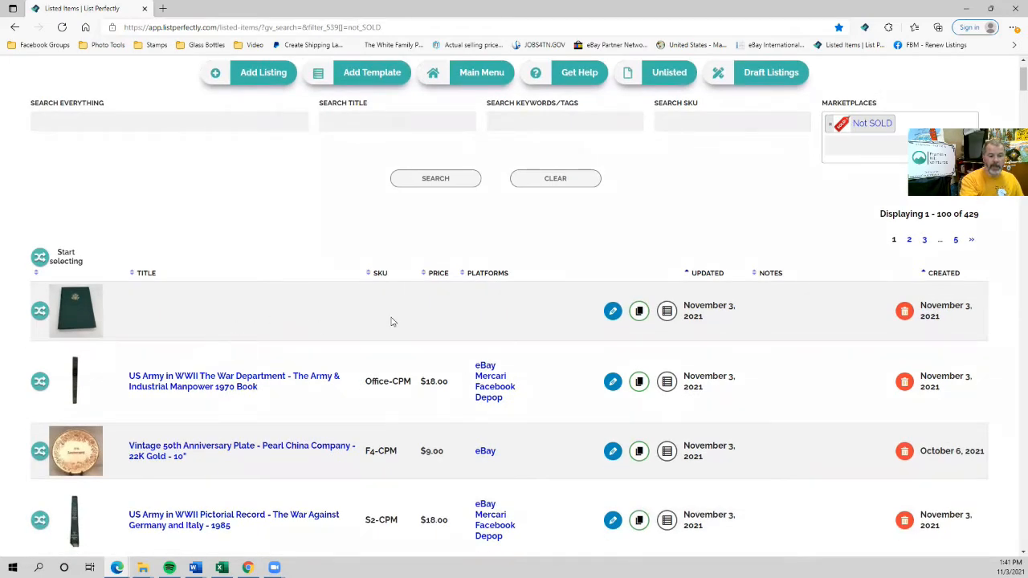
{"action": "left_click", "coordinate": [613, 313]}
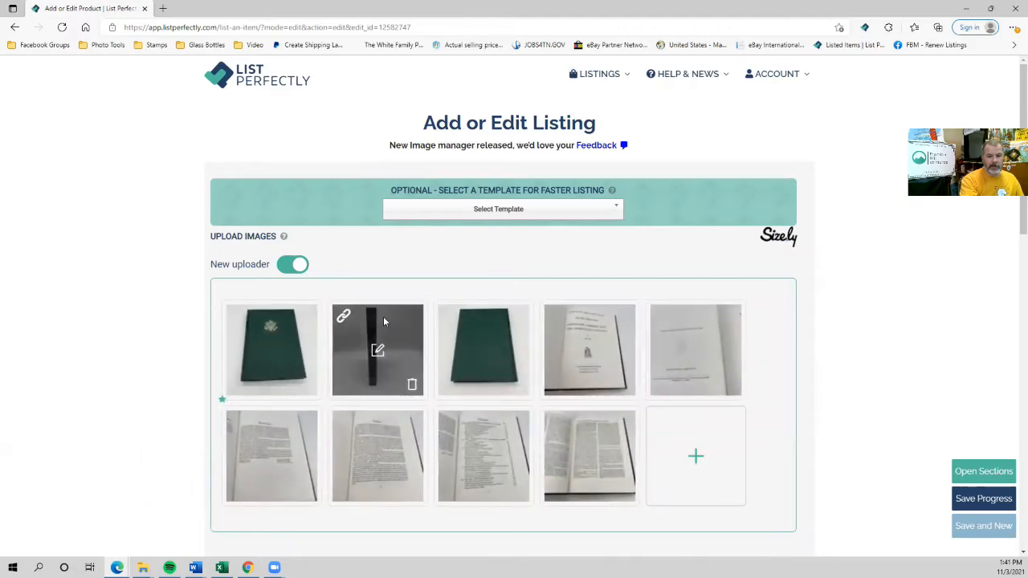
{"action": "left_click_drag", "start_coordinate": [384, 321], "coordinate": [268, 334]}
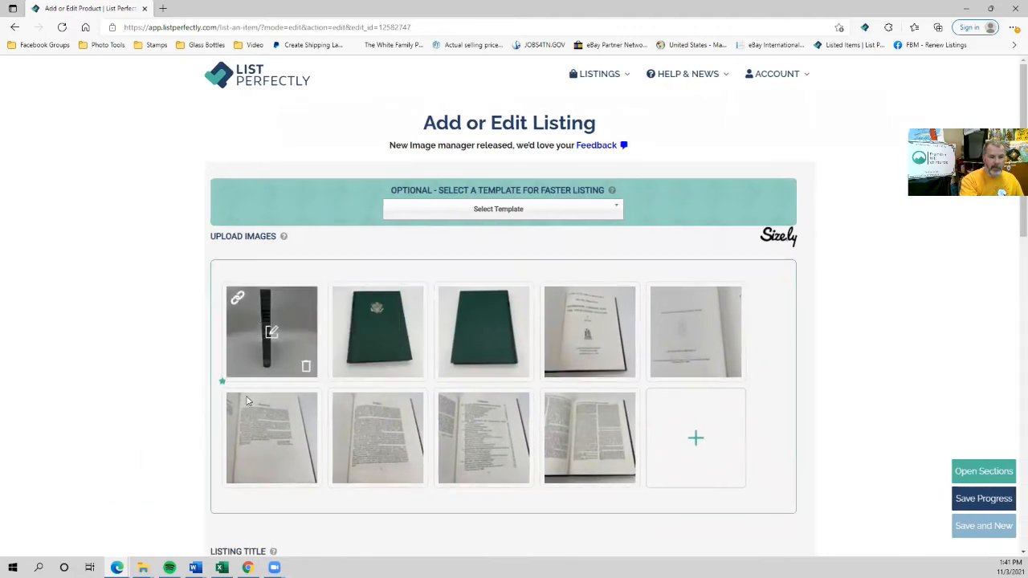
Brighten the spine photo, remove its background, and save it.
{"action": "left_click", "coordinate": [271, 332]}
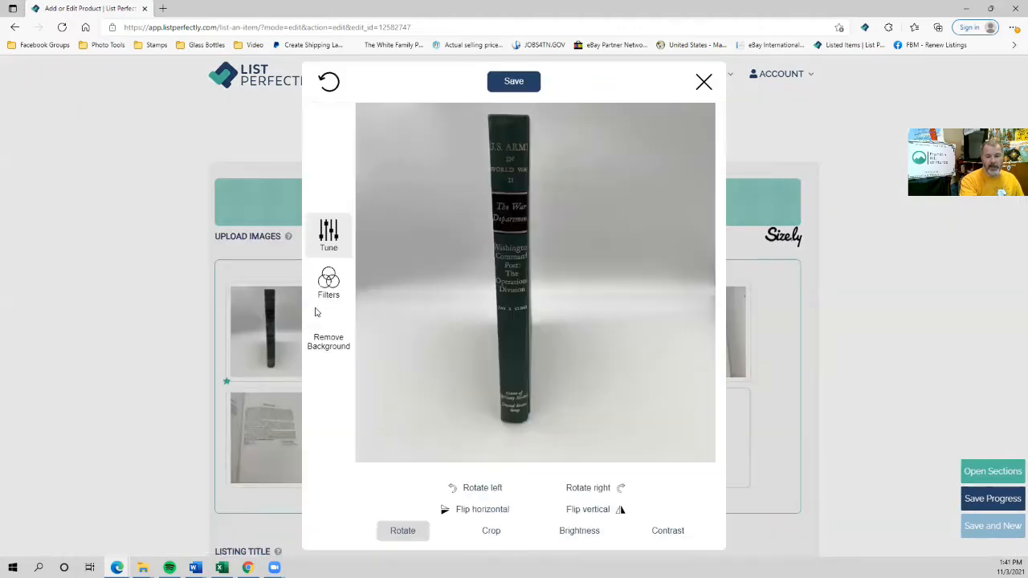
{"action": "left_click", "coordinate": [575, 531]}
{"action": "left_click_drag", "start_coordinate": [534, 495], "coordinate": [557, 496]}
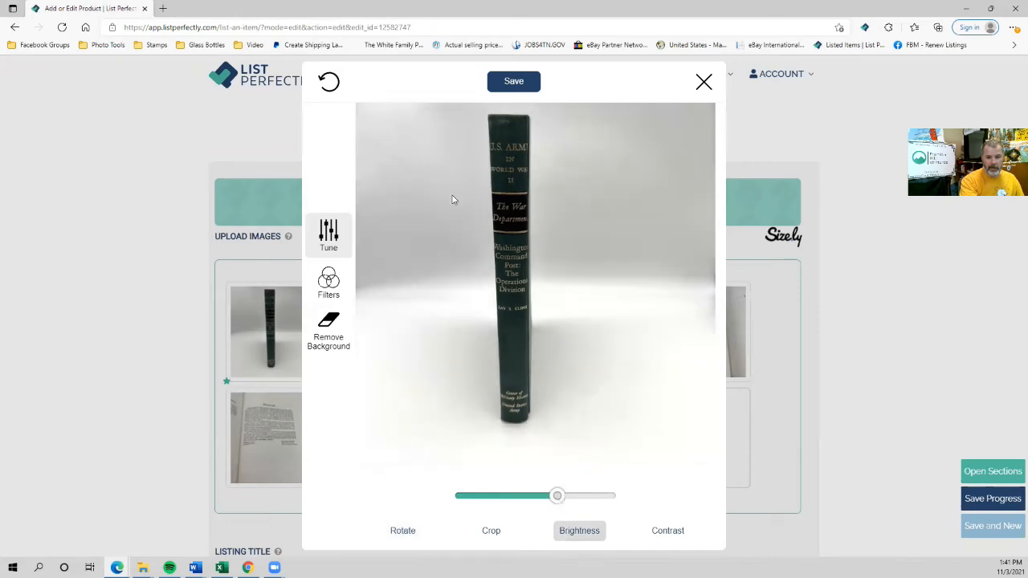
{"action": "left_click", "coordinate": [317, 325]}
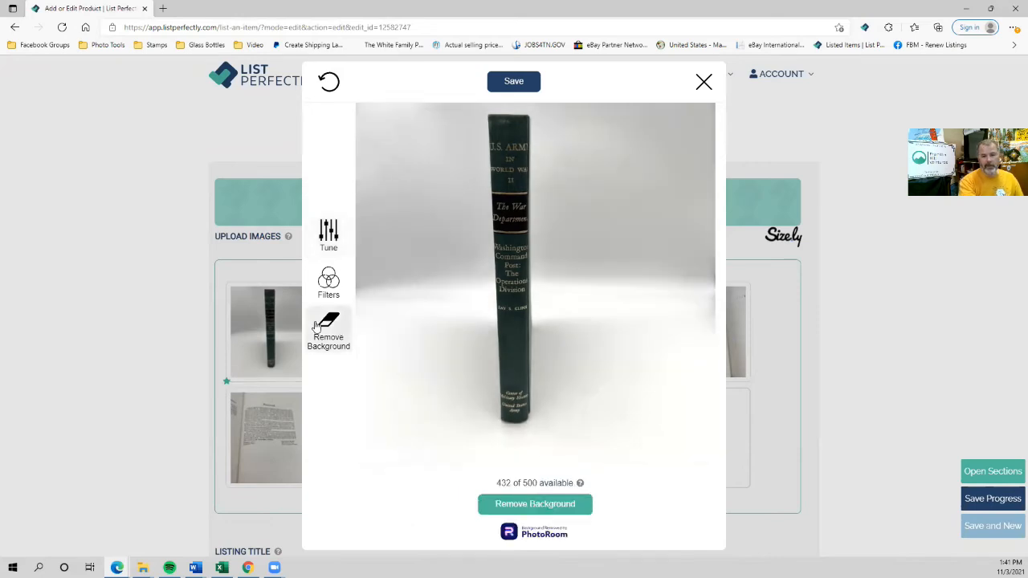
{"action": "left_click", "coordinate": [540, 504]}
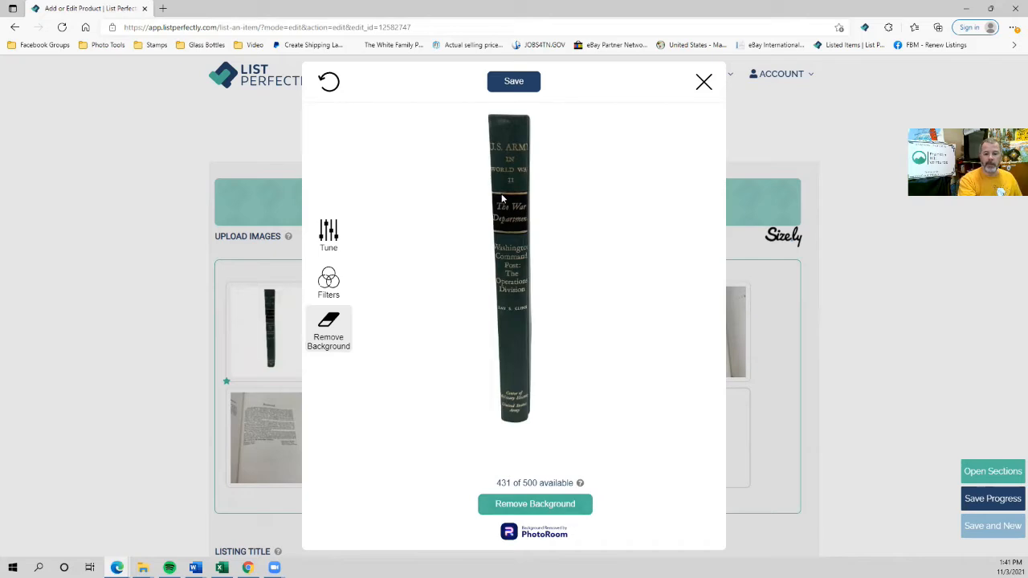
{"action": "left_click", "coordinate": [514, 82]}
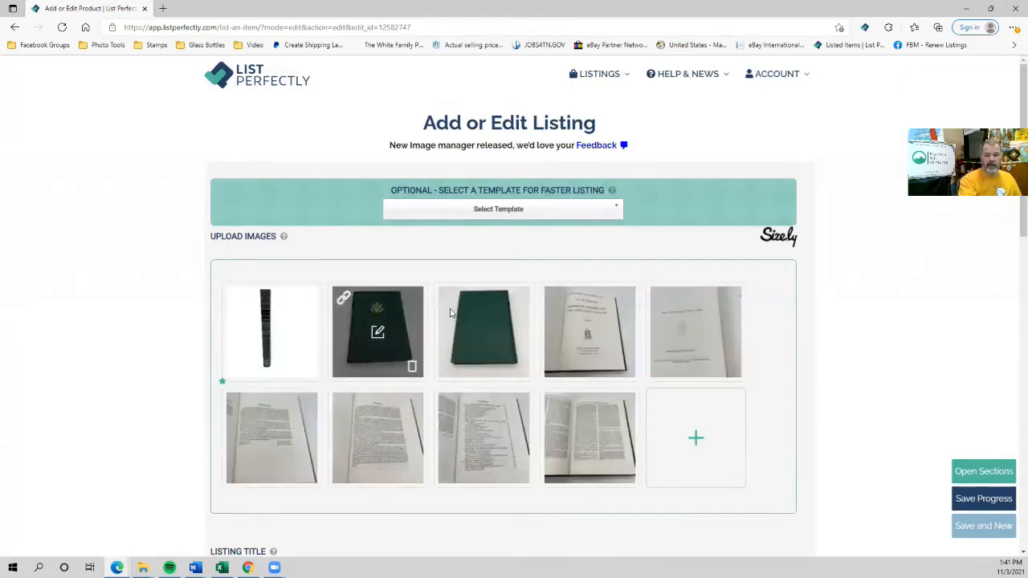
Brighten the front-cover photo, remove its background, and save it.
{"action": "left_click", "coordinate": [376, 338]}
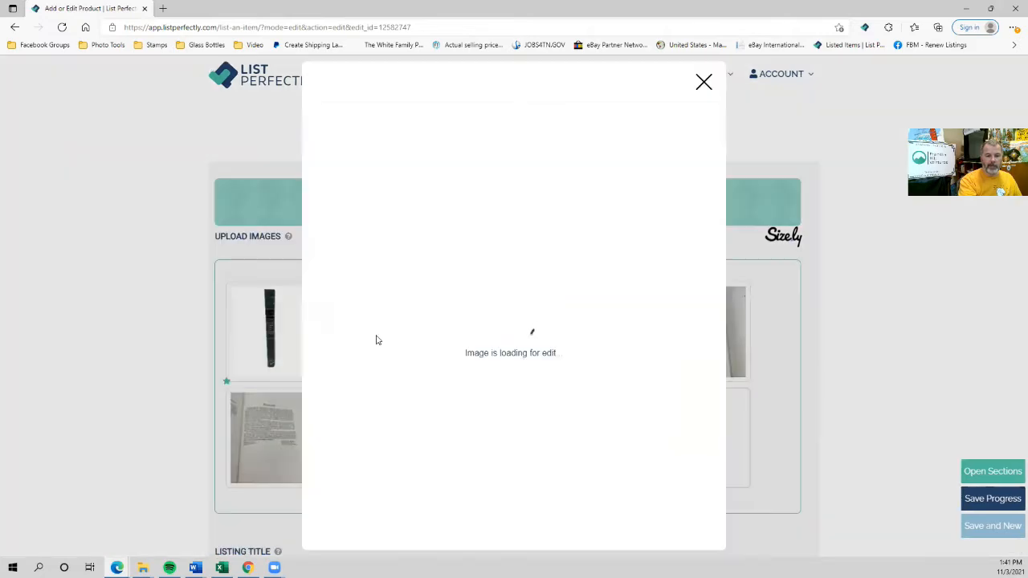
{"action": "left_click", "coordinate": [576, 533]}
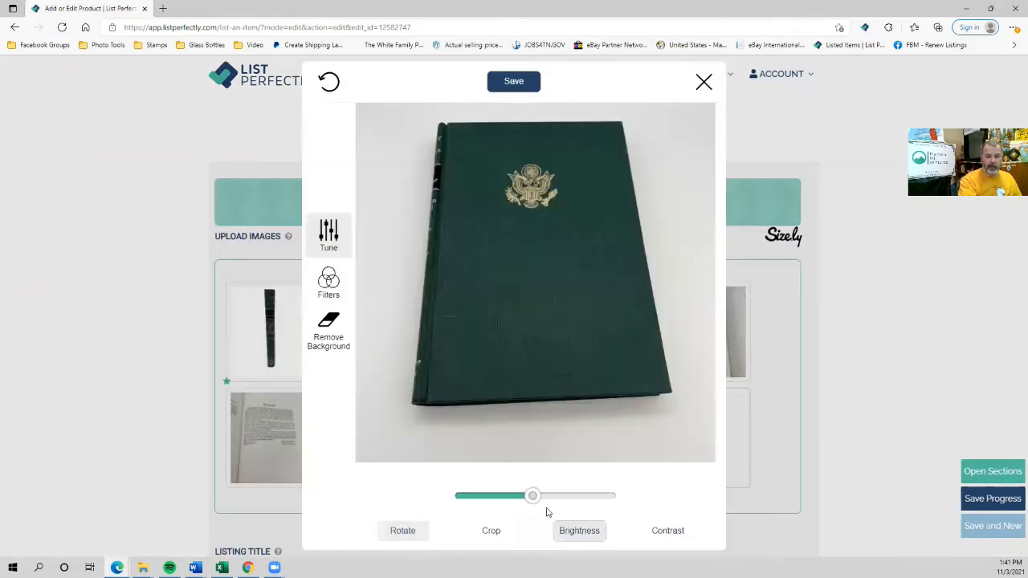
{"action": "left_click_drag", "start_coordinate": [535, 498], "coordinate": [560, 502]}
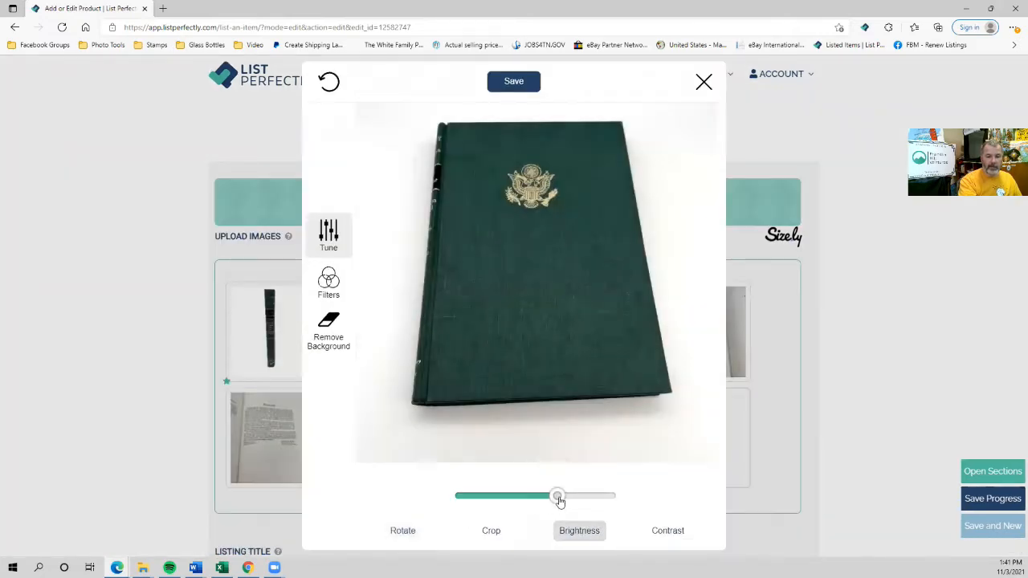
{"action": "left_click", "coordinate": [328, 327]}
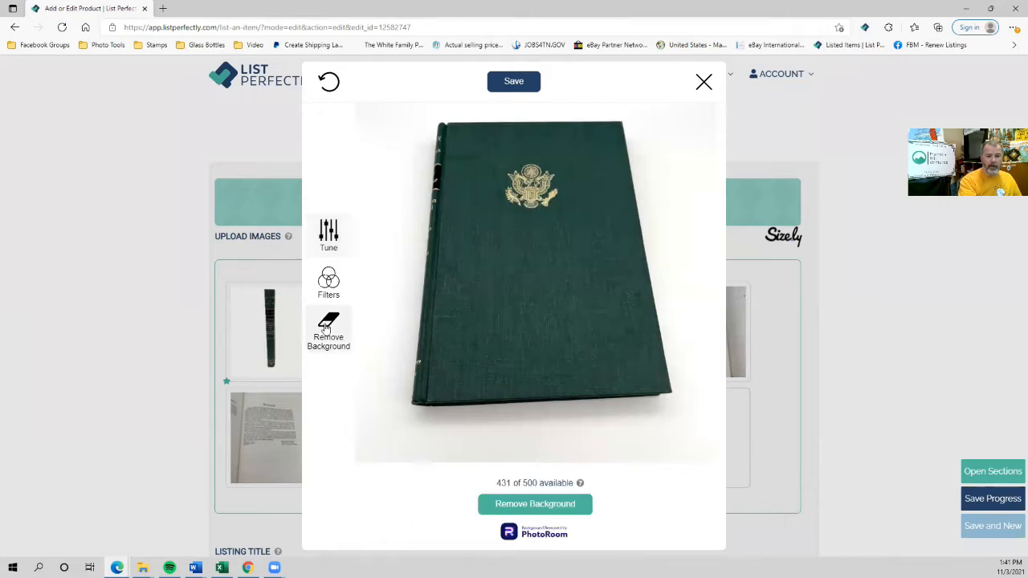
{"action": "left_click", "coordinate": [562, 507]}
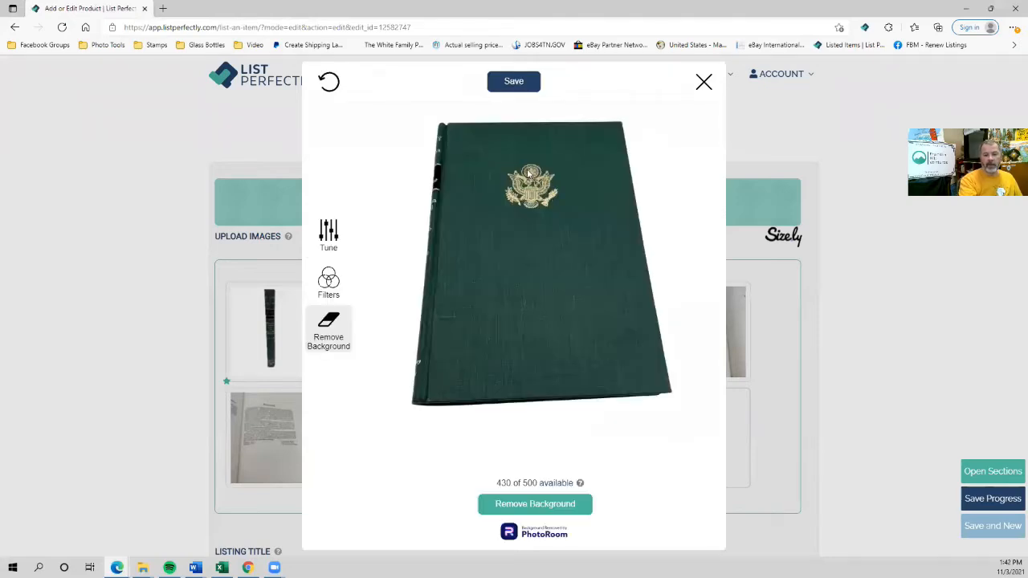
{"action": "left_click", "coordinate": [512, 81]}
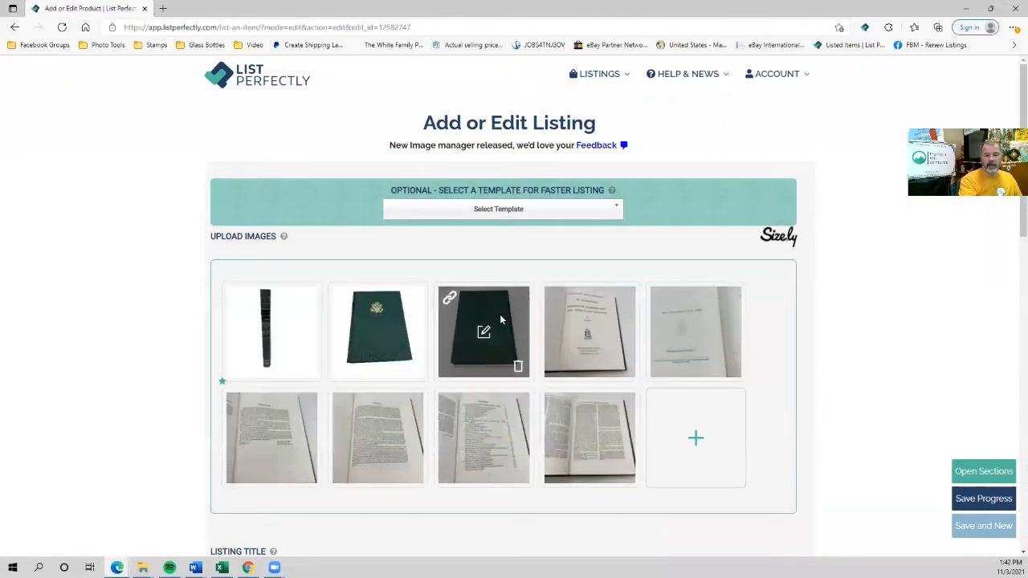
Raise the third photo's brightness, remove the back cover's background, and save the image.
{"action": "left_click", "coordinate": [484, 335]}
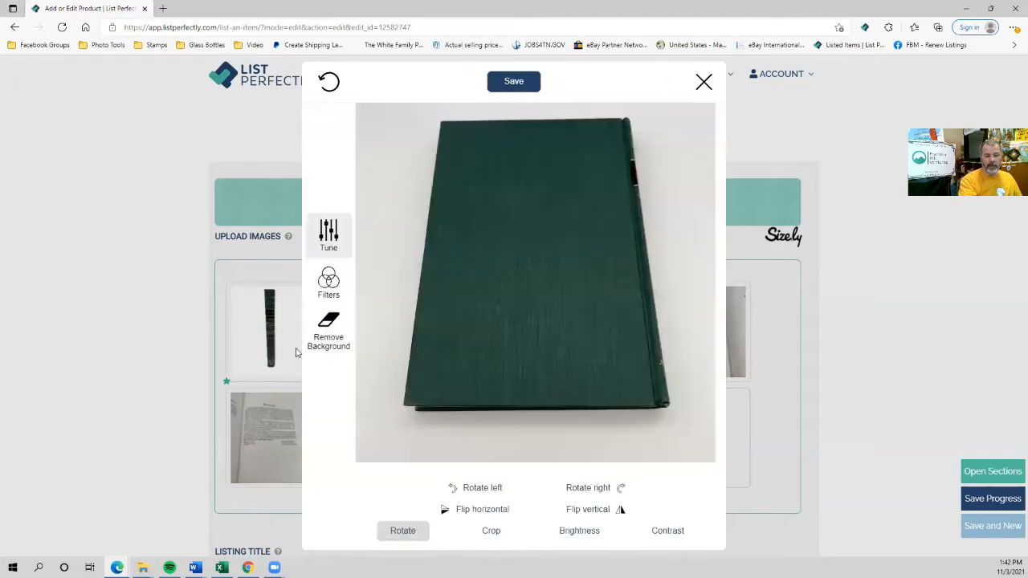
{"action": "left_click", "coordinate": [588, 533]}
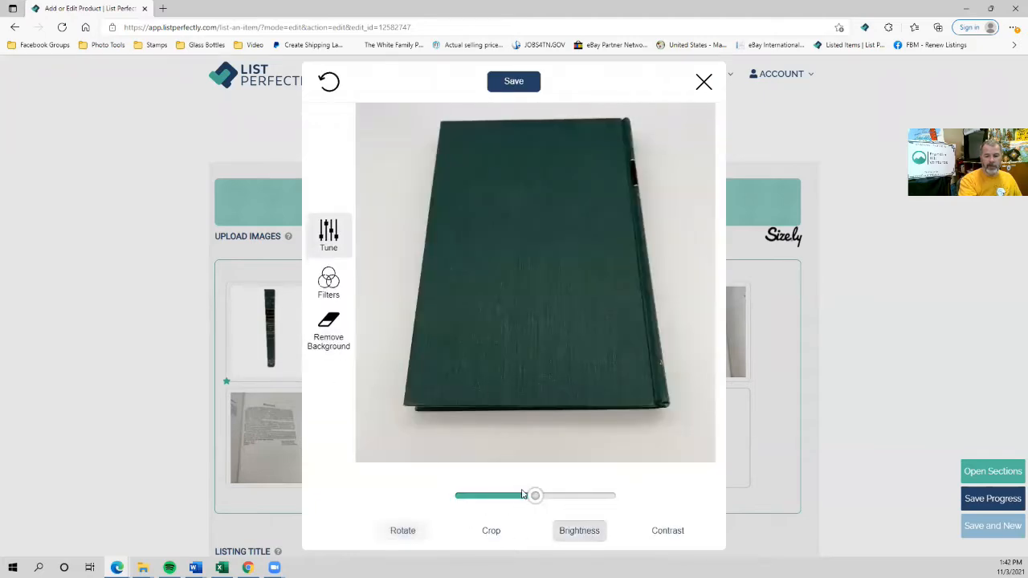
{"action": "left_click_drag", "start_coordinate": [533, 498], "coordinate": [559, 504]}
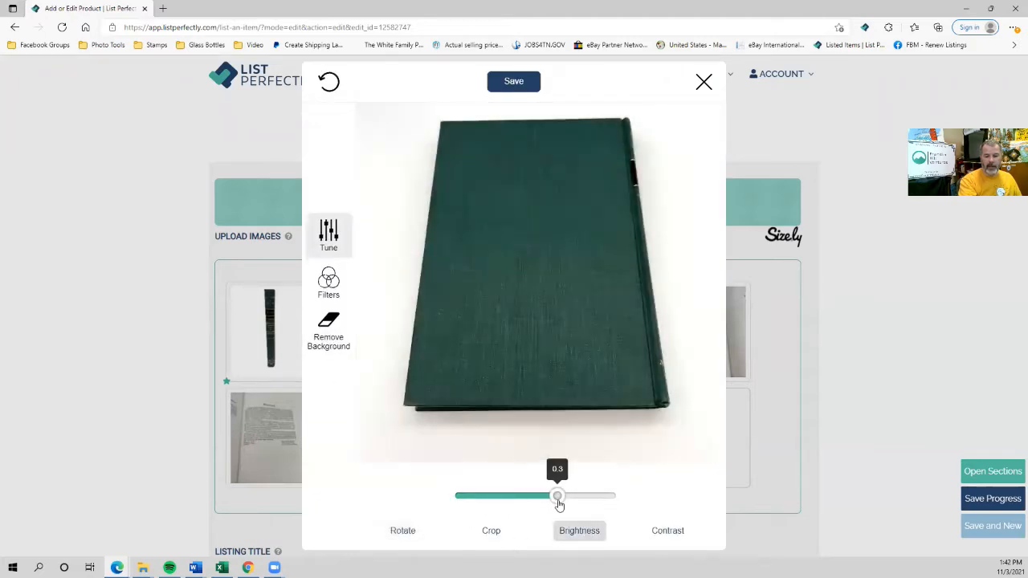
{"action": "left_click", "coordinate": [329, 336]}
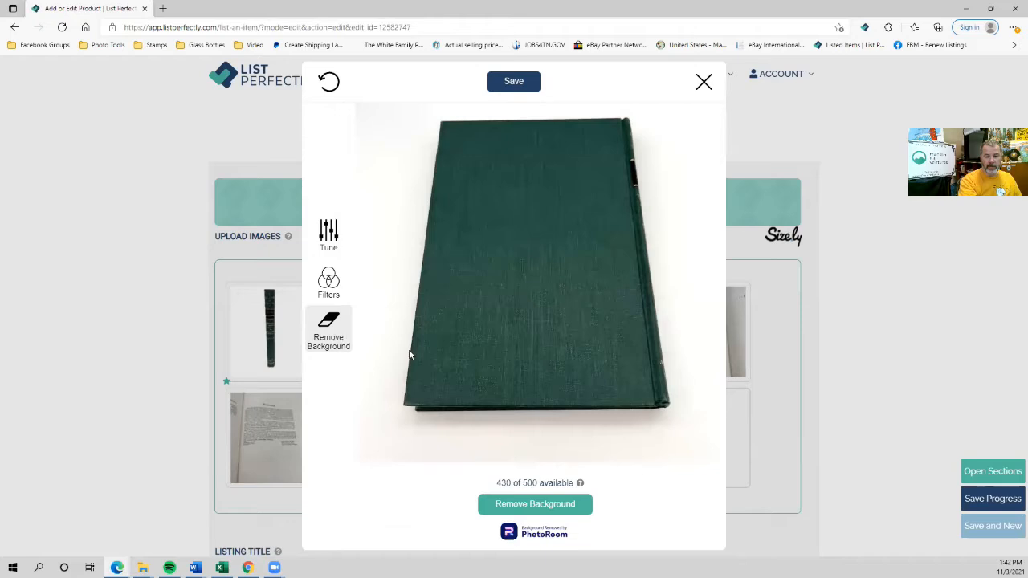
{"action": "left_click", "coordinate": [537, 503]}
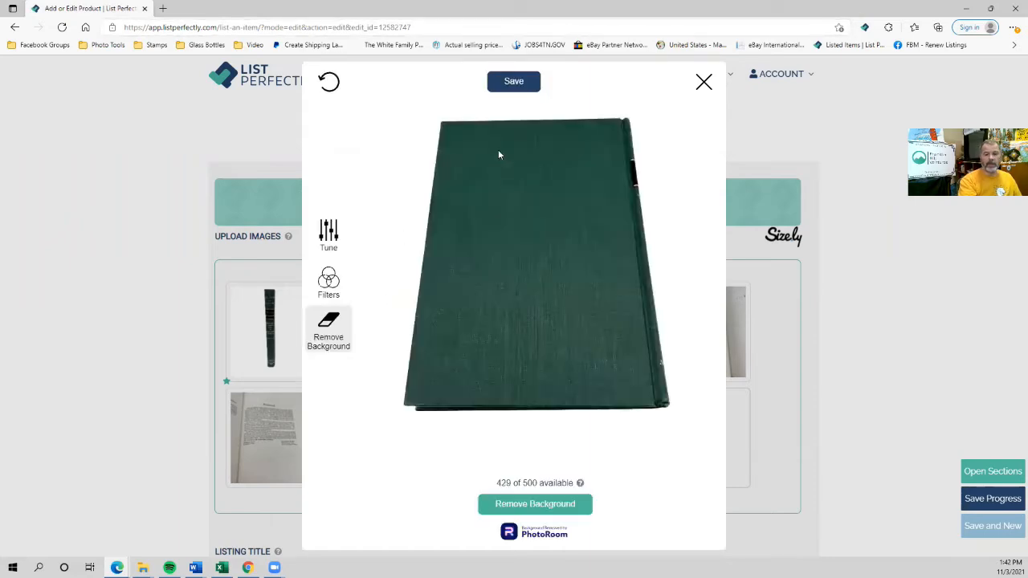
{"action": "left_click", "coordinate": [512, 83]}
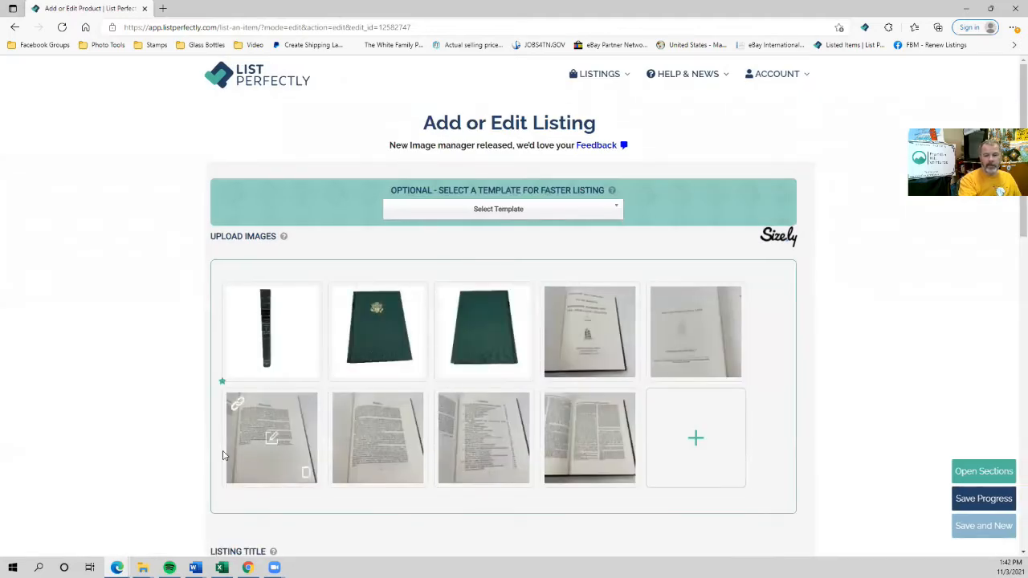
Apply the 'US Army in WWII The War Department' template to fill title, description, brand and material.
{"action": "scroll", "coordinate": [223, 455], "scroll_direction": "down", "scroll_amount": 1}
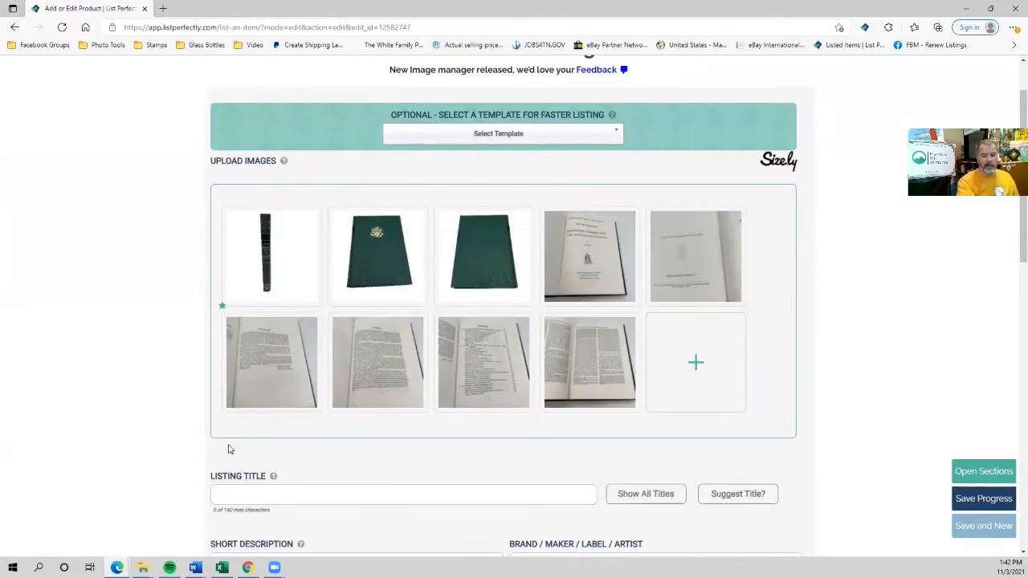
{"action": "scroll", "coordinate": [259, 436], "scroll_direction": "down", "scroll_amount": 3}
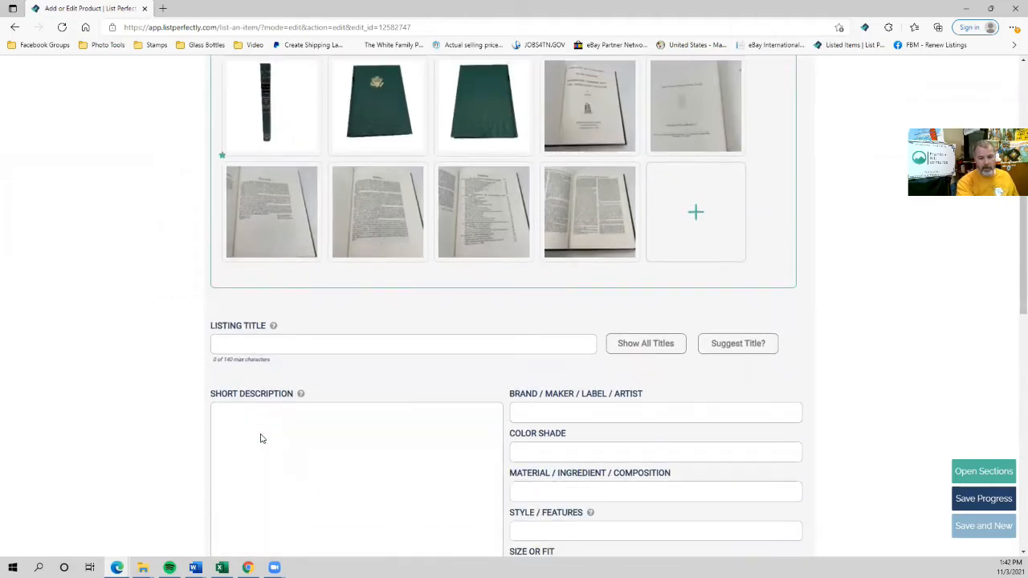
{"action": "scroll", "coordinate": [260, 438], "scroll_direction": "up", "scroll_amount": 4}
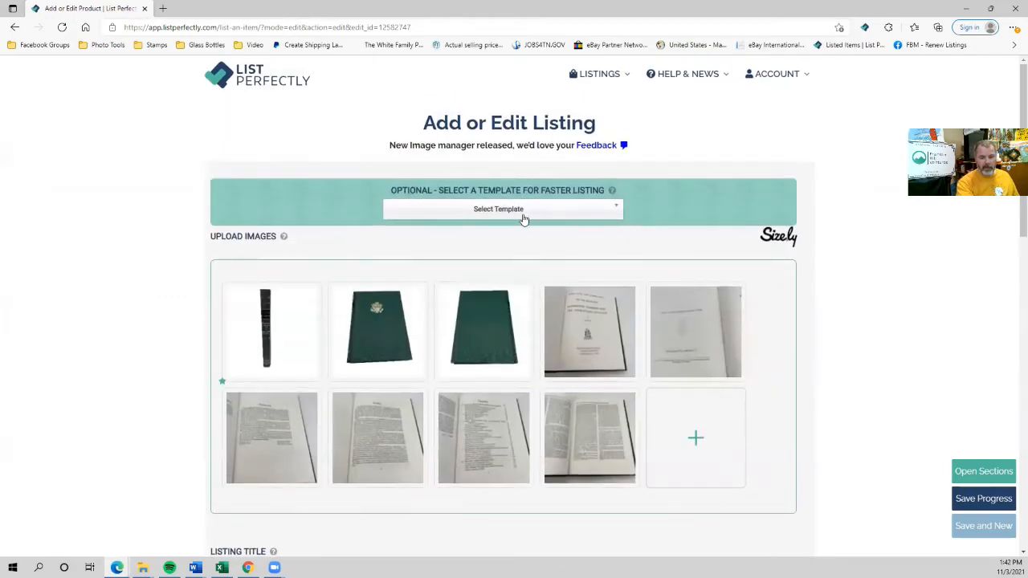
{"action": "left_click", "coordinate": [523, 218]}
{"action": "scroll", "coordinate": [503, 297], "scroll_direction": "down", "scroll_amount": 5}
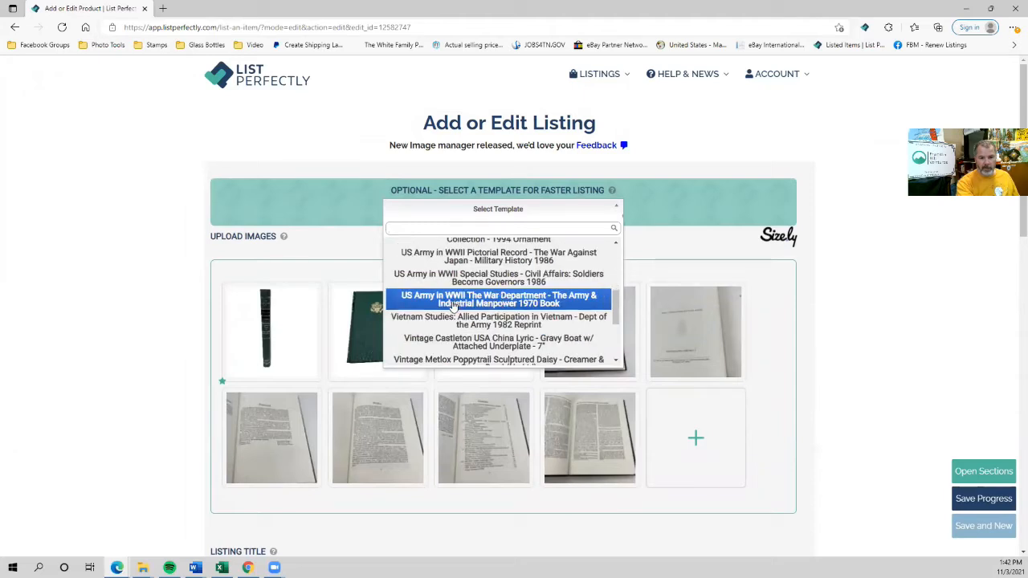
{"action": "left_click", "coordinate": [497, 299]}
{"action": "scroll", "coordinate": [410, 261], "scroll_direction": "down", "scroll_amount": 4}
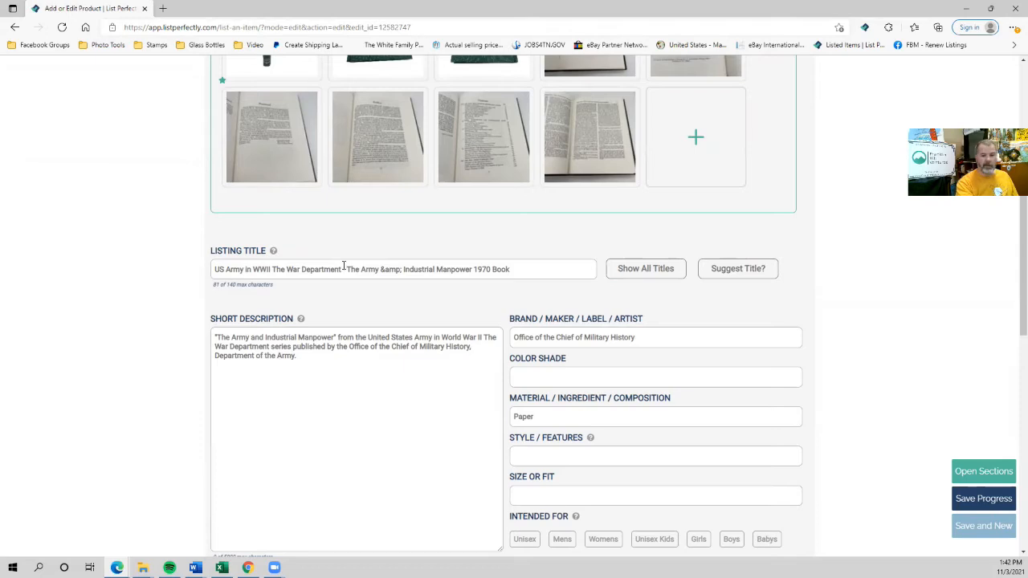
Change the title's book name to 'Washington Command Post - 1985 Book' and start typing 'Center of Military' as brand.
{"action": "left_click_drag", "start_coordinate": [345, 268], "coordinate": [521, 268]}
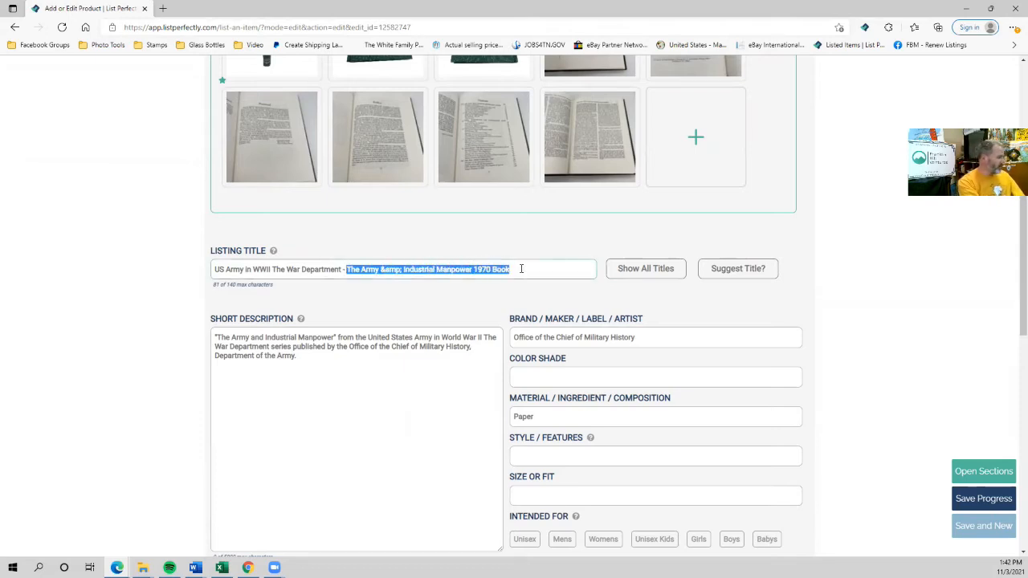
{"action": "type", "text": "Washingto"}
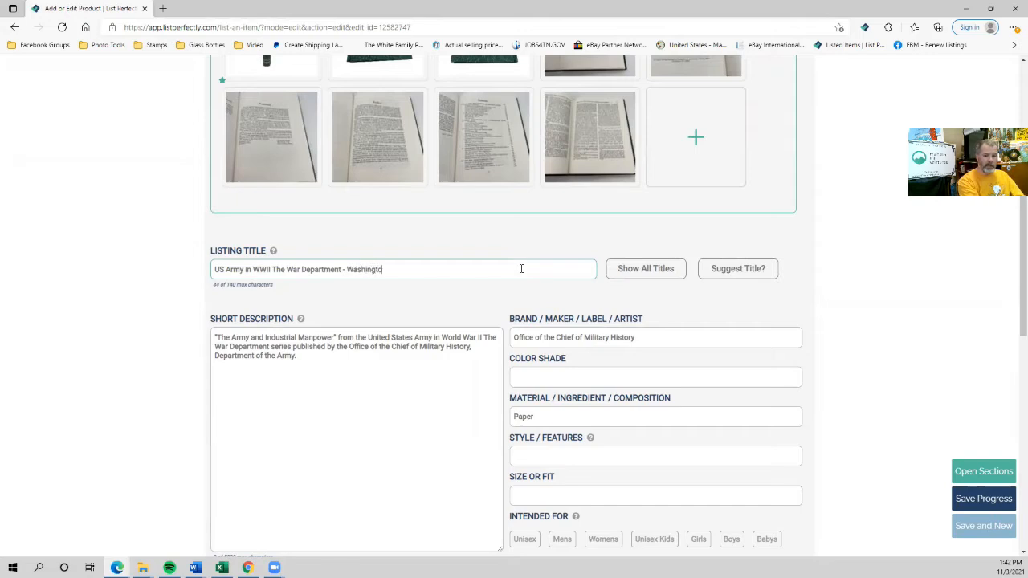
{"action": "type", "text": "n Command Post"}
{"action": "key", "text": "BackSpace"}
{"action": "key", "text": "BackSpace"}
{"action": "type", "text": "st"}
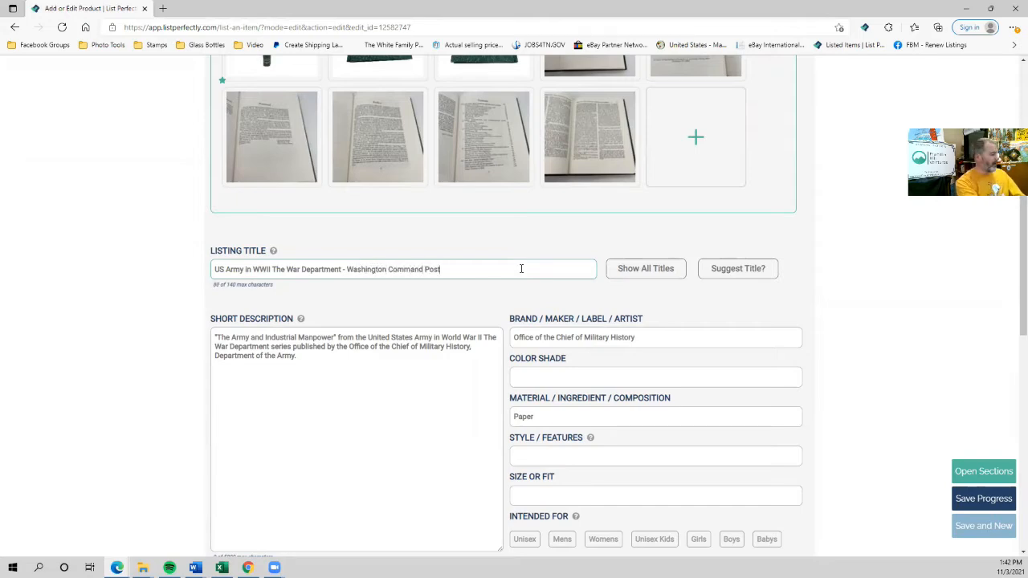
{"action": "type", "text": ": The Operations Div"}
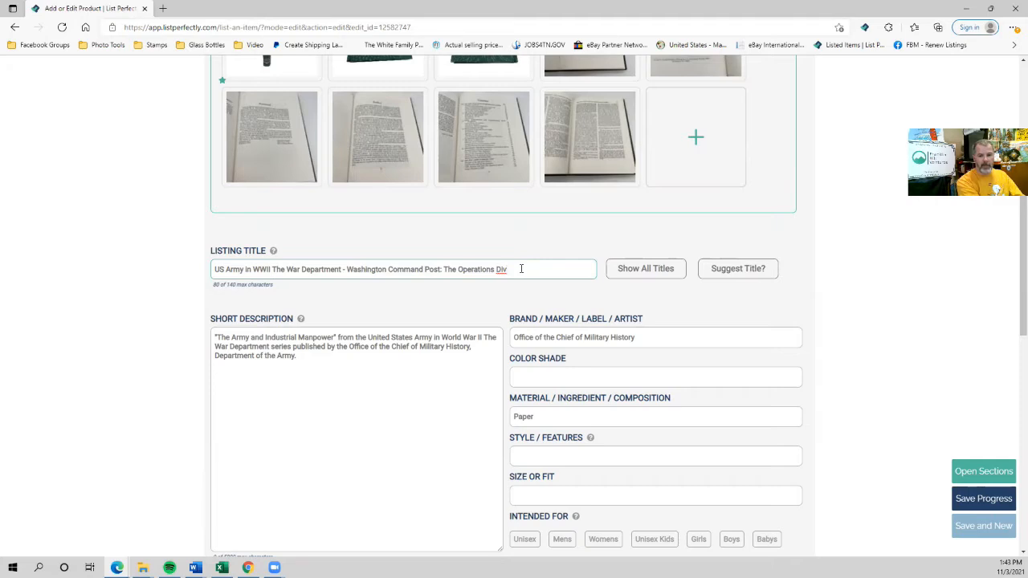
{"action": "key", "text": "BackSpace"}
{"action": "key", "text": "BackSpace"}
{"action": "key", "text": "BackSpace"}
{"action": "key", "text": "BackSpace"}
{"action": "key", "text": "BackSpace"}
{"action": "key", "text": "BackSpace"}
{"action": "key", "text": "BackSpace"}
{"action": "key", "text": "BackSpace"}
{"action": "key", "text": "BackSpace"}
{"action": "key", "text": "BackSpace"}
{"action": "key", "text": "BackSpace"}
{"action": "key", "text": "BackSpace"}
{"action": "key", "text": "BackSpace"}
{"action": "key", "text": "BackSpace"}
{"action": "key", "text": "BackSpace"}
{"action": "key", "text": "BackSpace"}
{"action": "key", "text": "BackSpace"}
{"action": "key", "text": "BackSpace"}
{"action": "key", "text": "BackSpace"}
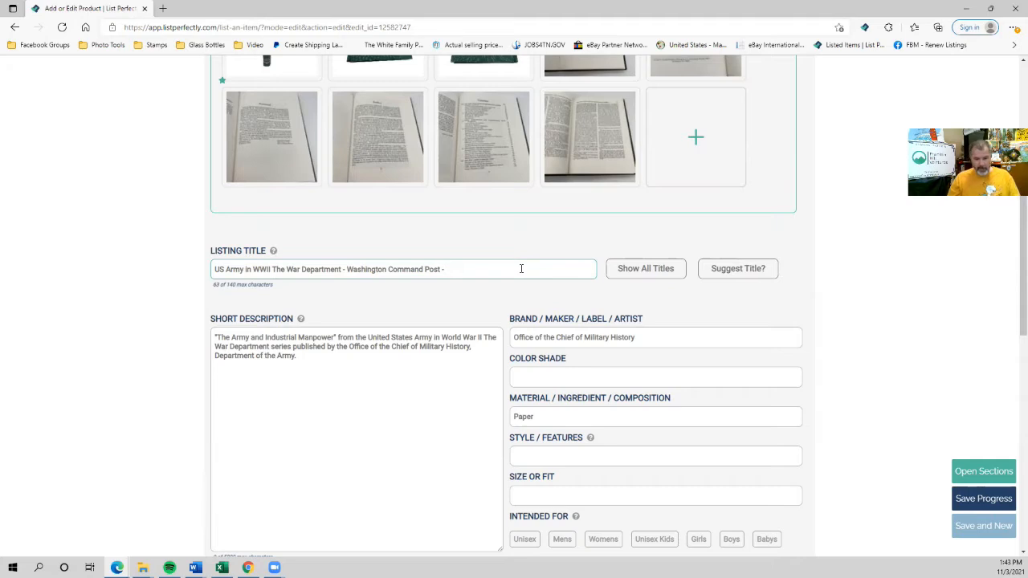
{"action": "type", "text": "1985 Book"}
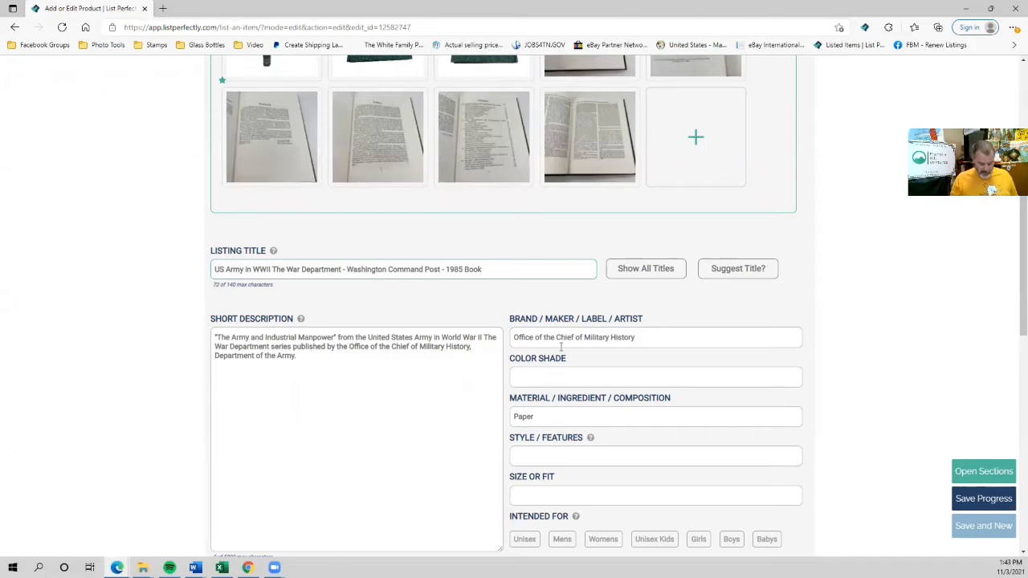
{"action": "left_click_drag", "start_coordinate": [652, 347], "coordinate": [351, 360]}
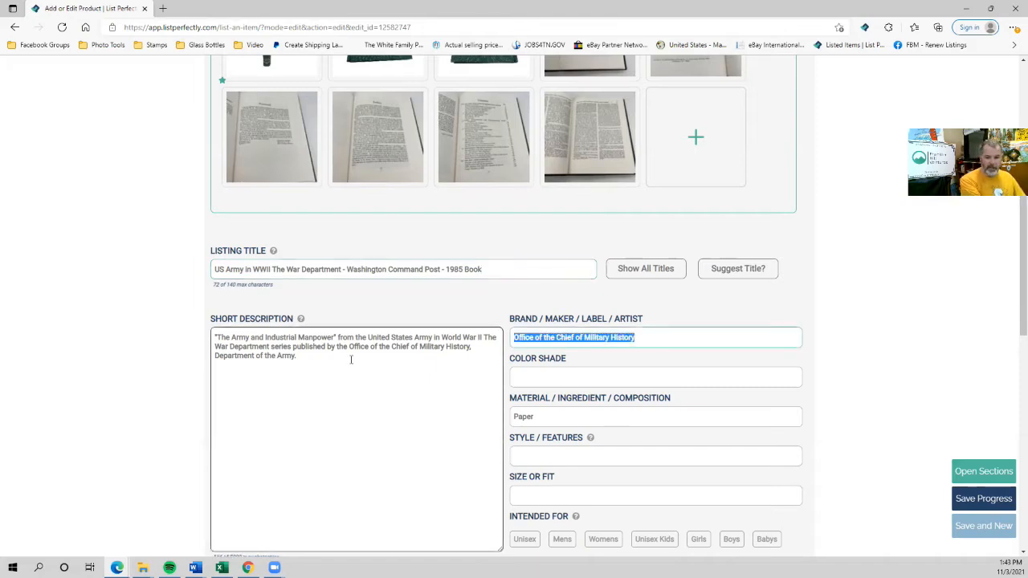
{"action": "type", "text": "Center of Military"}
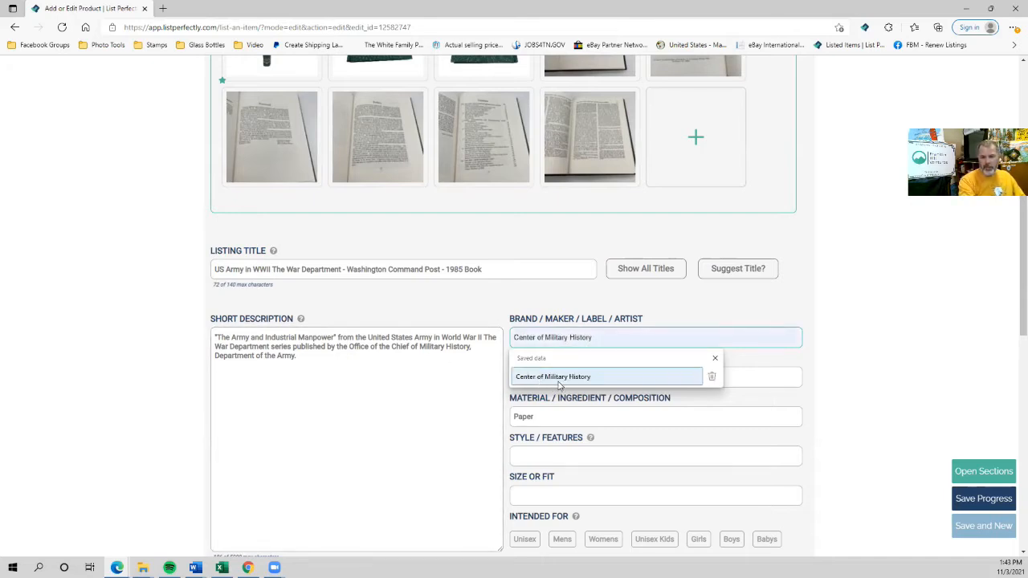
Pick the saved 'Center of Military History' brand and leave the condition note unchanged.
{"action": "left_click", "coordinate": [560, 384]}
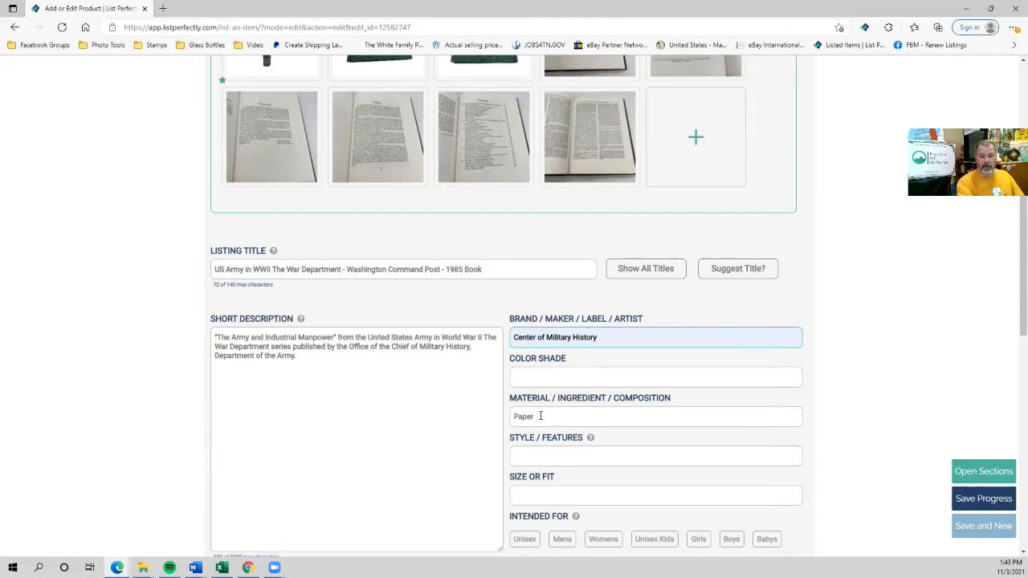
{"action": "scroll", "coordinate": [465, 411], "scroll_direction": "down", "scroll_amount": 2}
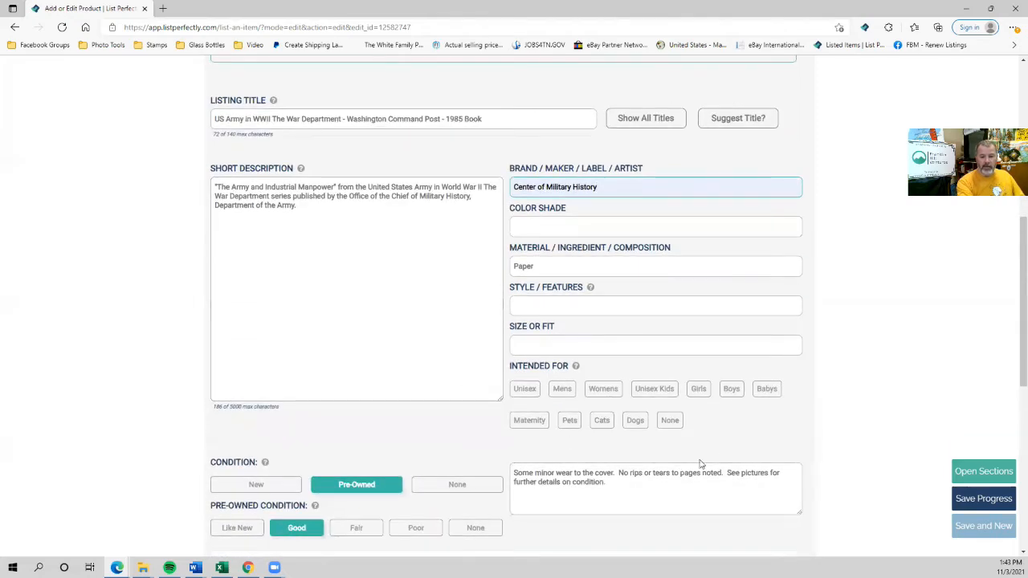
{"action": "left_click_drag", "start_coordinate": [514, 473], "coordinate": [668, 486]}
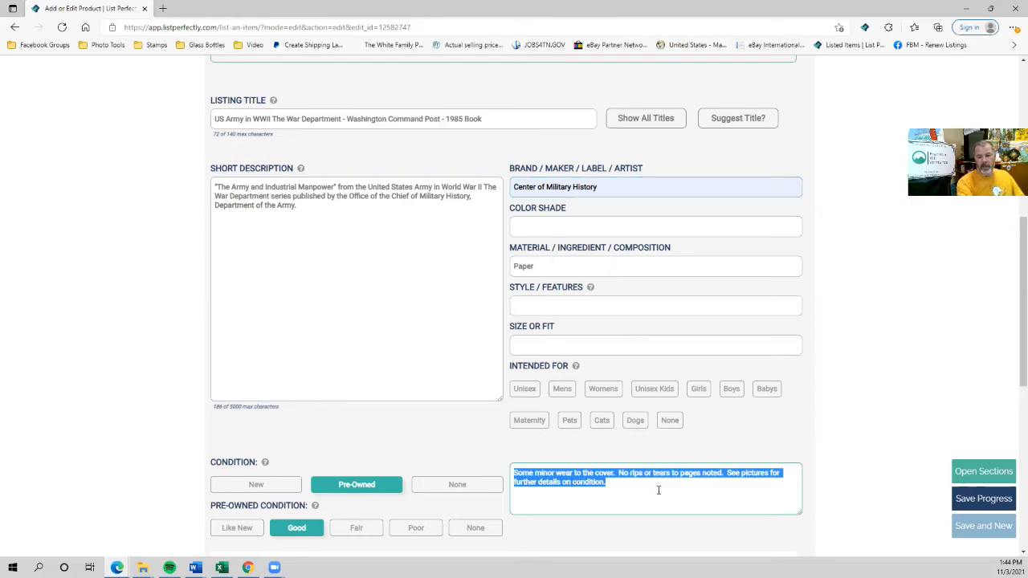
{"action": "left_click", "coordinate": [623, 486]}
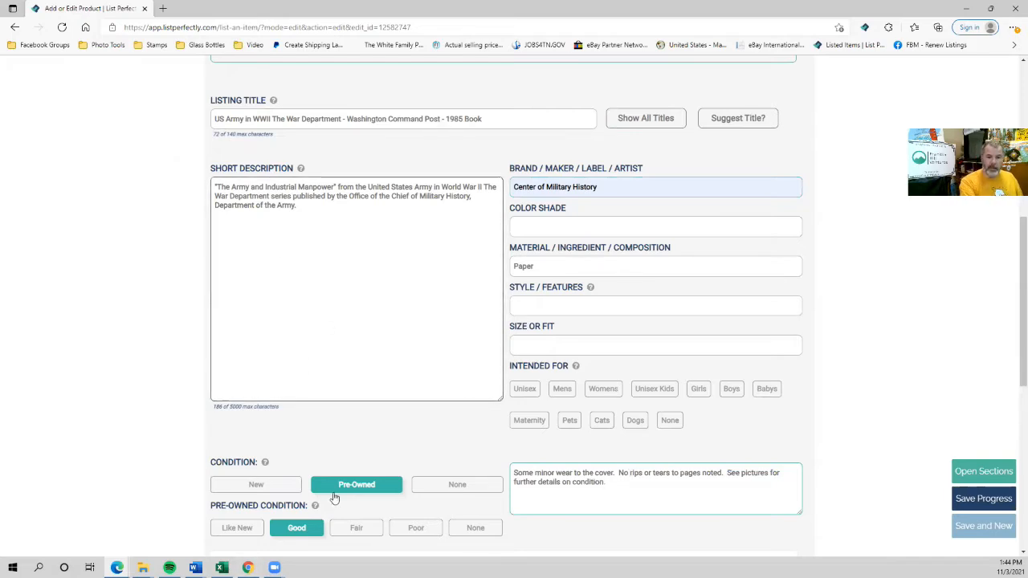
Replace the description's book name with 'Washington Command Post: The Operations Division' and publisher with 'the Center of Military History'.
{"action": "left_click_drag", "start_coordinate": [216, 186], "coordinate": [335, 190]}
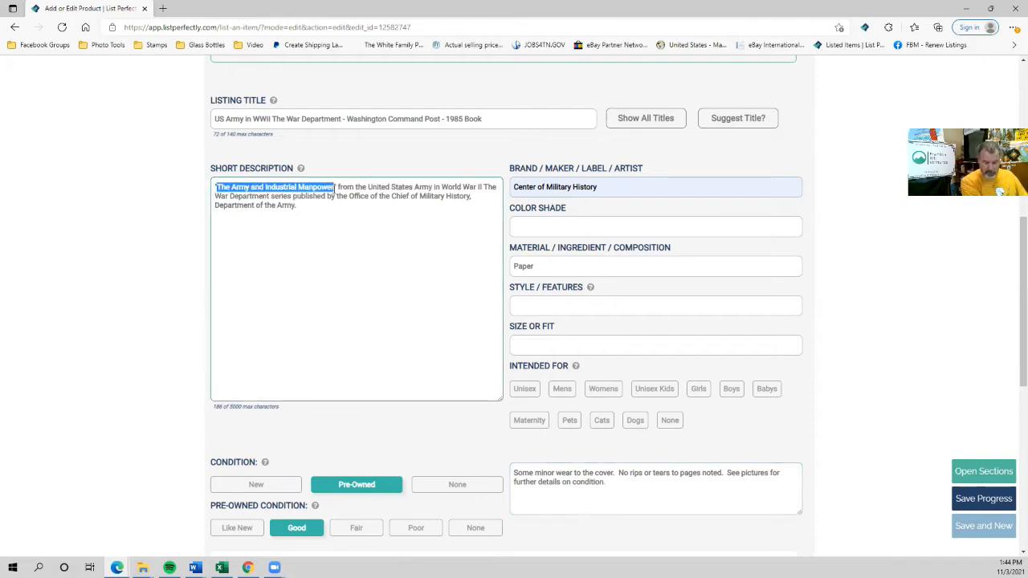
{"action": "type", "text": "Washington Command Post: "}
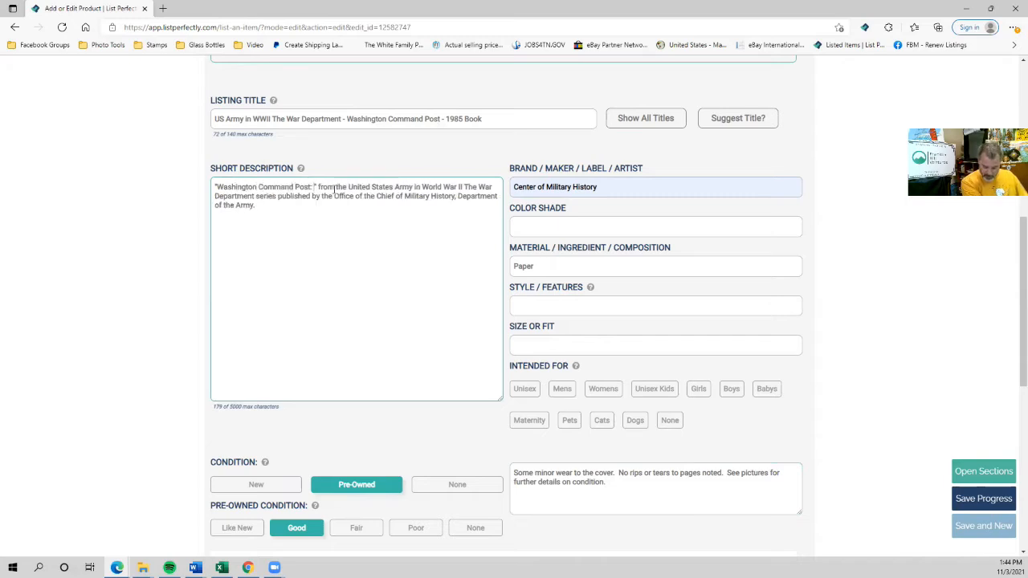
{"action": "type", "text": "The Operations Di"}
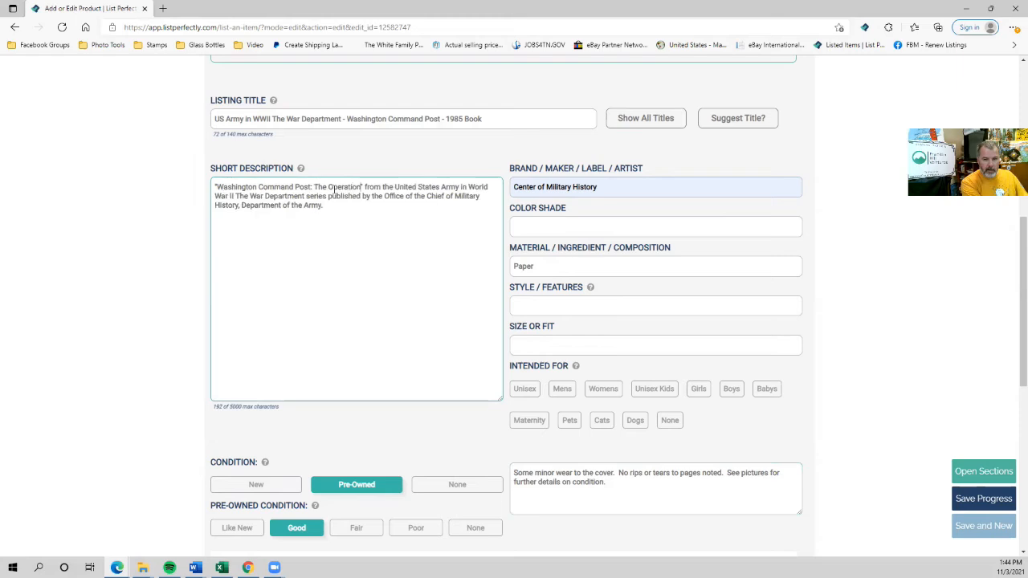
{"action": "type", "text": "vision"}
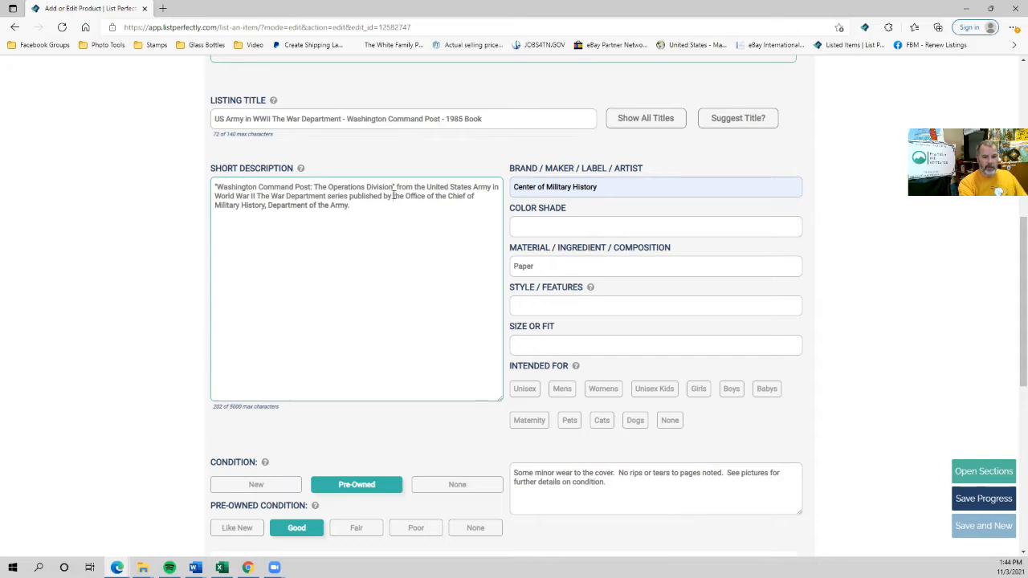
{"action": "left_click", "coordinate": [349, 205], "text": "shift"}
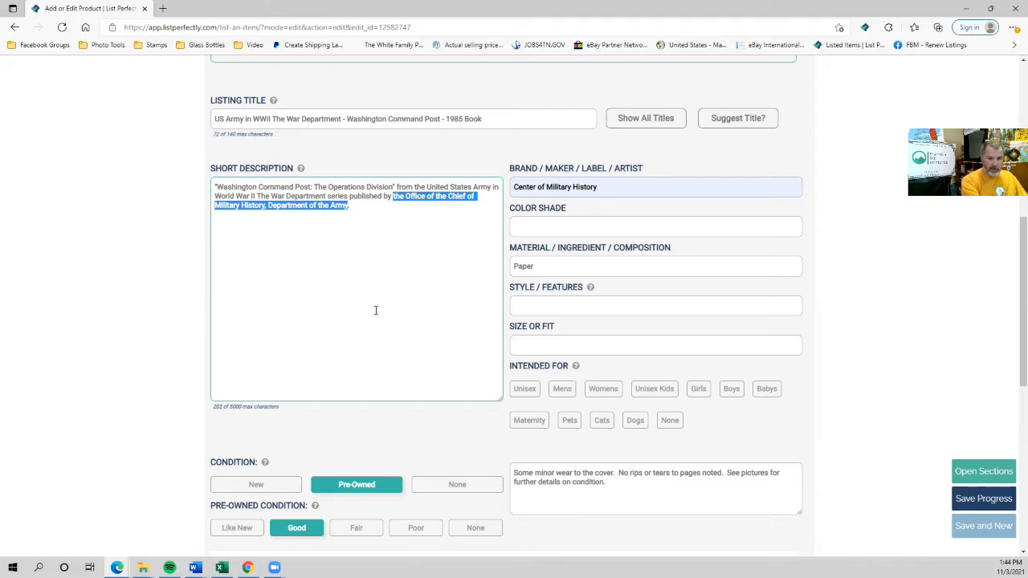
{"action": "type", "text": "the"}
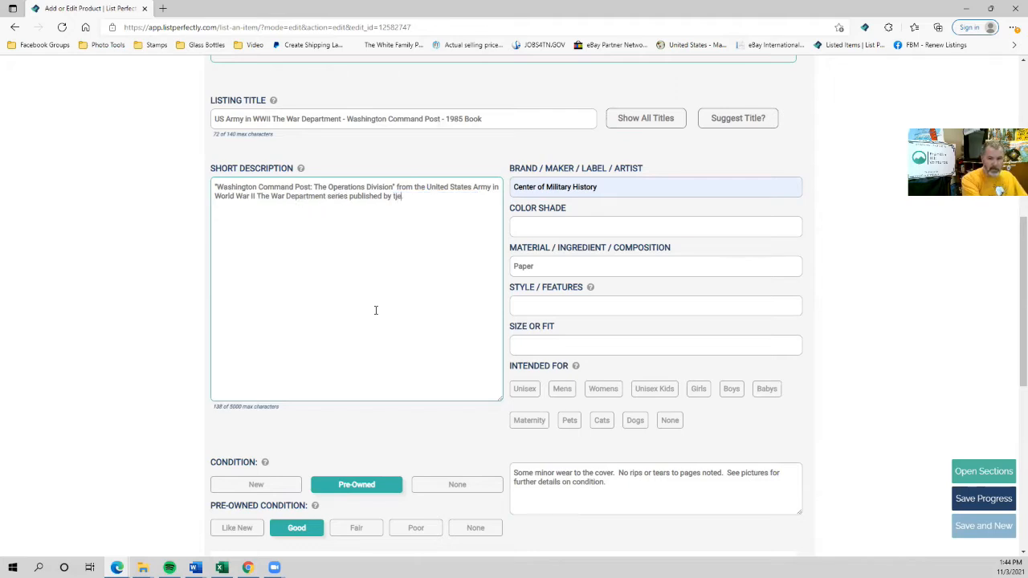
{"action": "type", "text": " Center "}
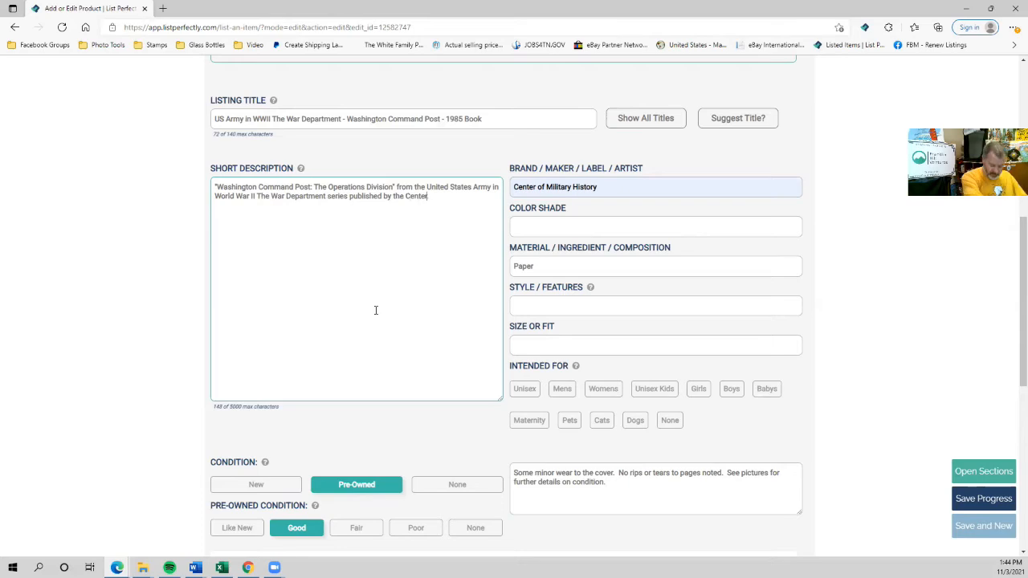
{"action": "type", "text": "of Military "}
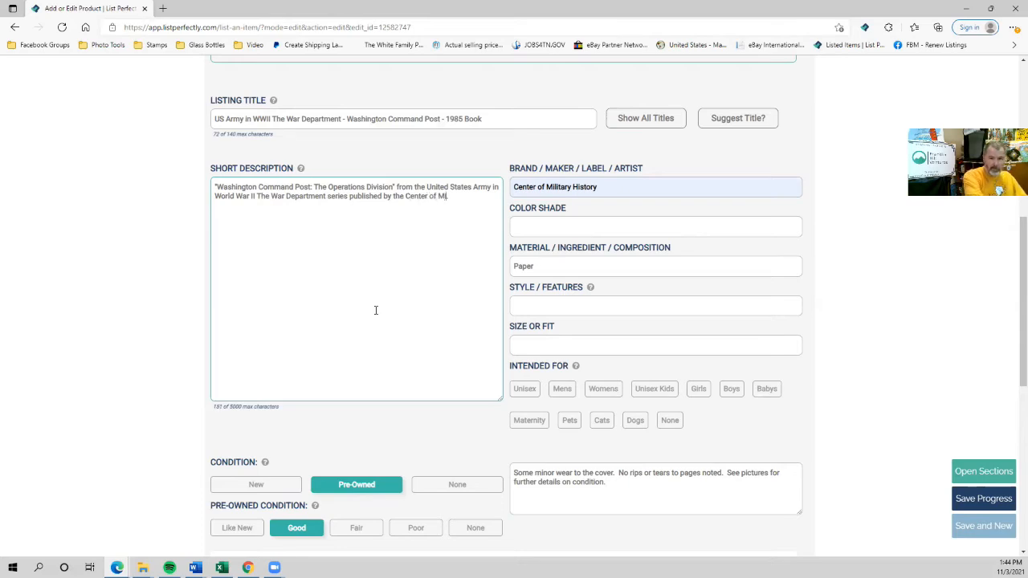
{"action": "type", "text": "History."}
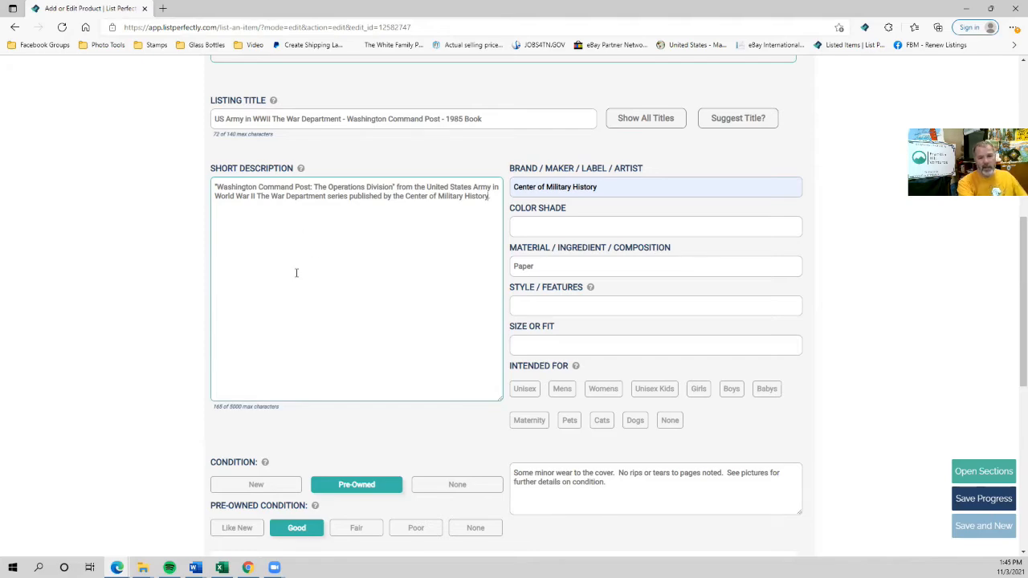
{"action": "scroll", "coordinate": [304, 241], "scroll_direction": "up", "scroll_amount": 1}
{"action": "scroll", "coordinate": [335, 241], "scroll_direction": "down", "scroll_amount": 1}
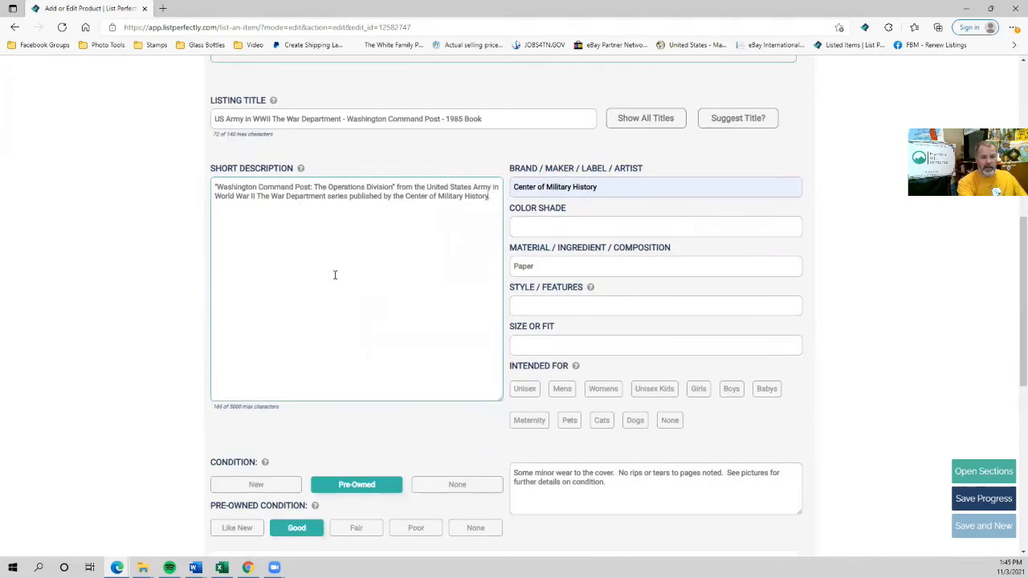
{"action": "scroll", "coordinate": [335, 274], "scroll_direction": "down", "scroll_amount": 3}
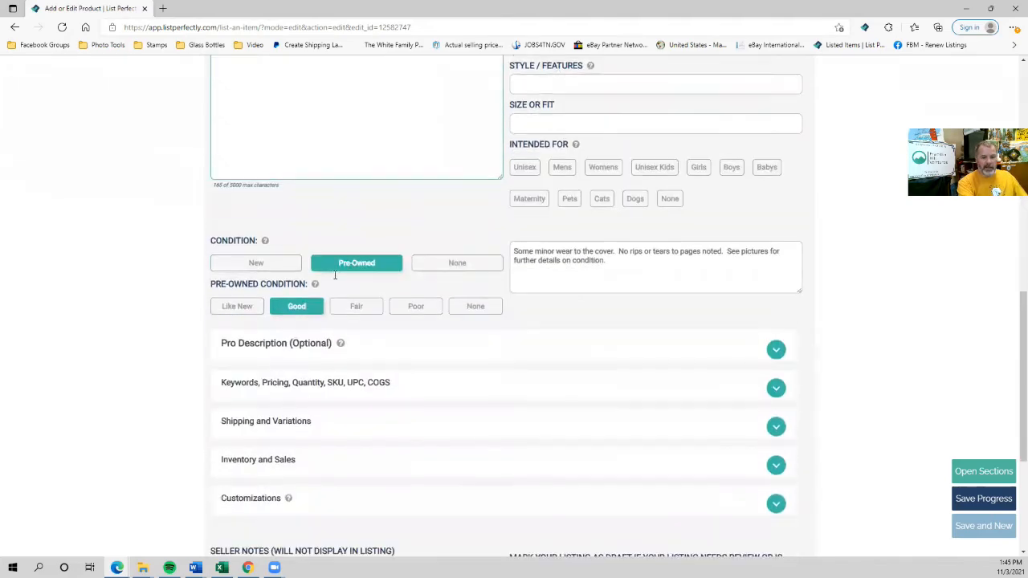
Expand the Pro Description details and paste the new book title into LINE 1.
{"action": "left_click", "coordinate": [296, 341]}
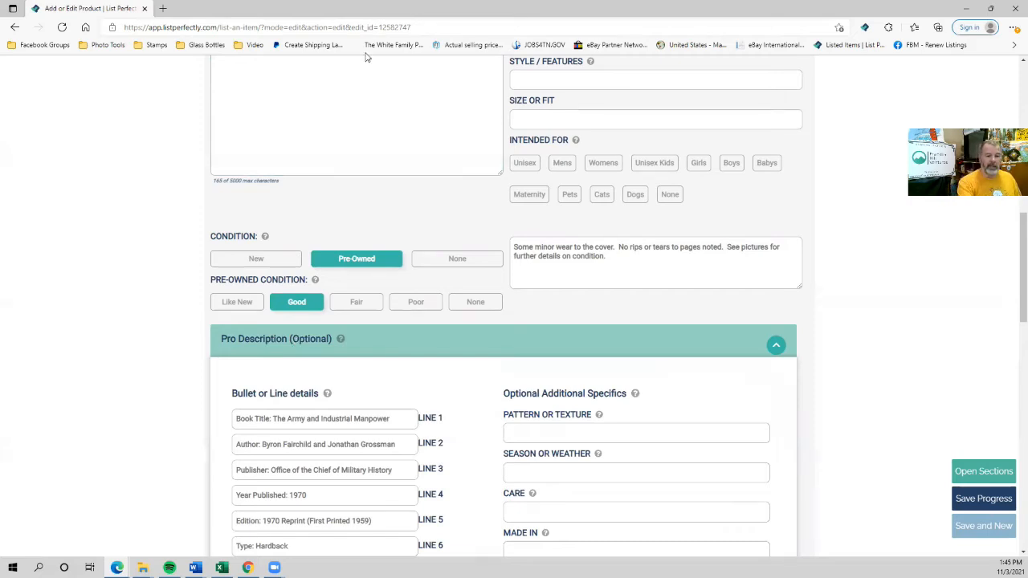
{"action": "scroll", "coordinate": [325, 128], "scroll_direction": "up", "scroll_amount": 1}
{"action": "scroll", "coordinate": [325, 128], "scroll_direction": "up", "scroll_amount": 3}
{"action": "left_click_drag", "start_coordinate": [215, 262], "coordinate": [394, 262]}
{"action": "key", "text": "ctrl+c"}
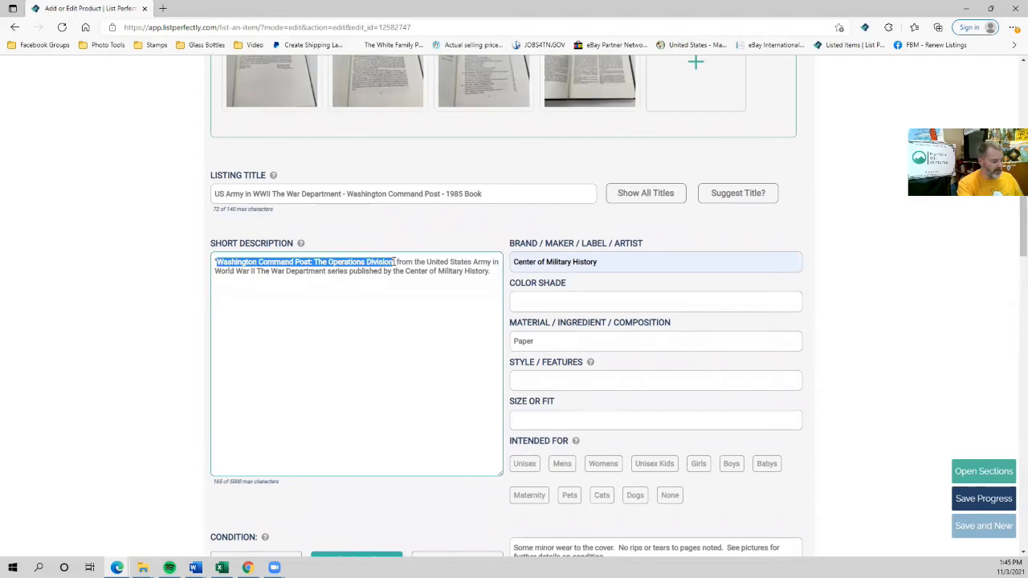
{"action": "scroll", "coordinate": [247, 365], "scroll_direction": "down", "scroll_amount": 6}
{"action": "scroll", "coordinate": [247, 366], "scroll_direction": "down", "scroll_amount": 1}
{"action": "left_click_drag", "start_coordinate": [273, 268], "coordinate": [452, 263]}
{"action": "key", "text": "ctrl+v"}
{"action": "key", "text": "Home"}
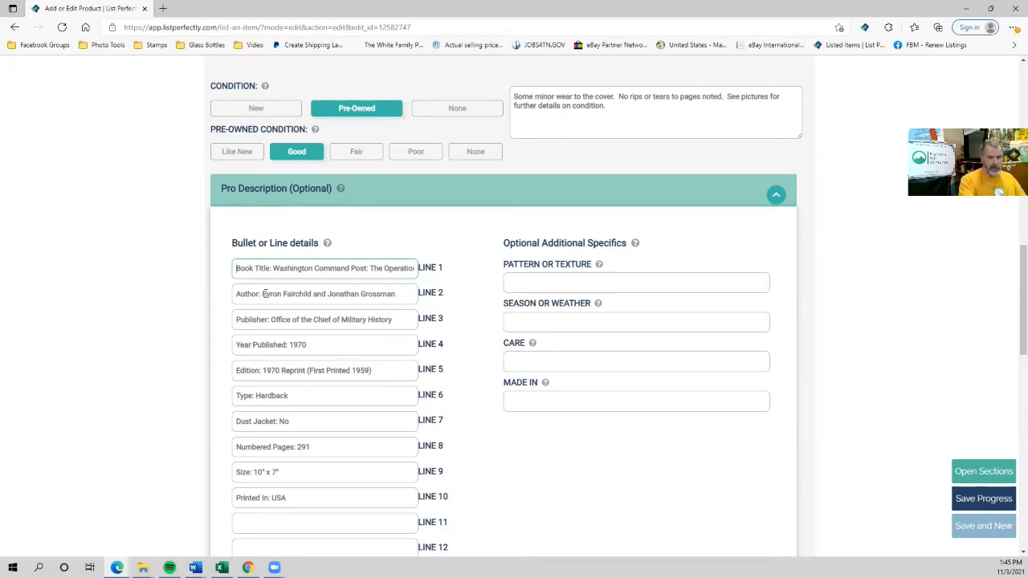
Set the author to Ray S. Cline and publisher to the saved Center of Military History.
{"action": "left_click_drag", "start_coordinate": [263, 294], "coordinate": [399, 285]}
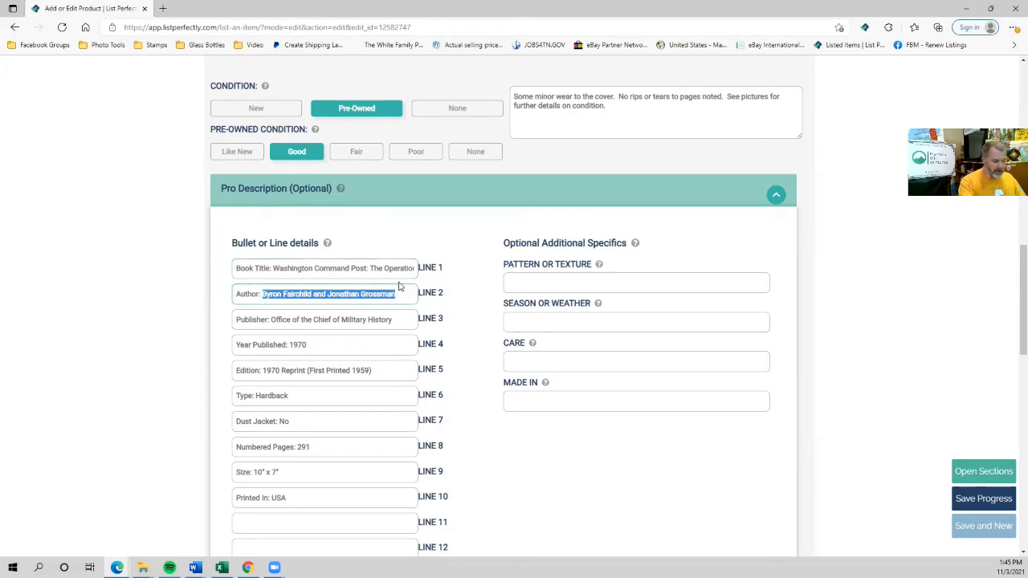
{"action": "type", "text": "Ray S. "}
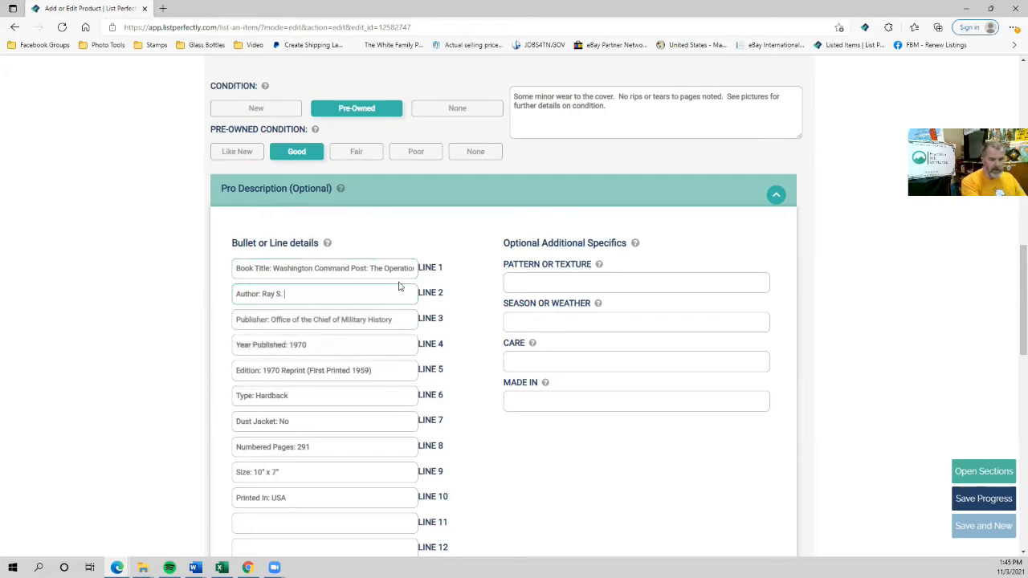
{"action": "type", "text": "Cline"}
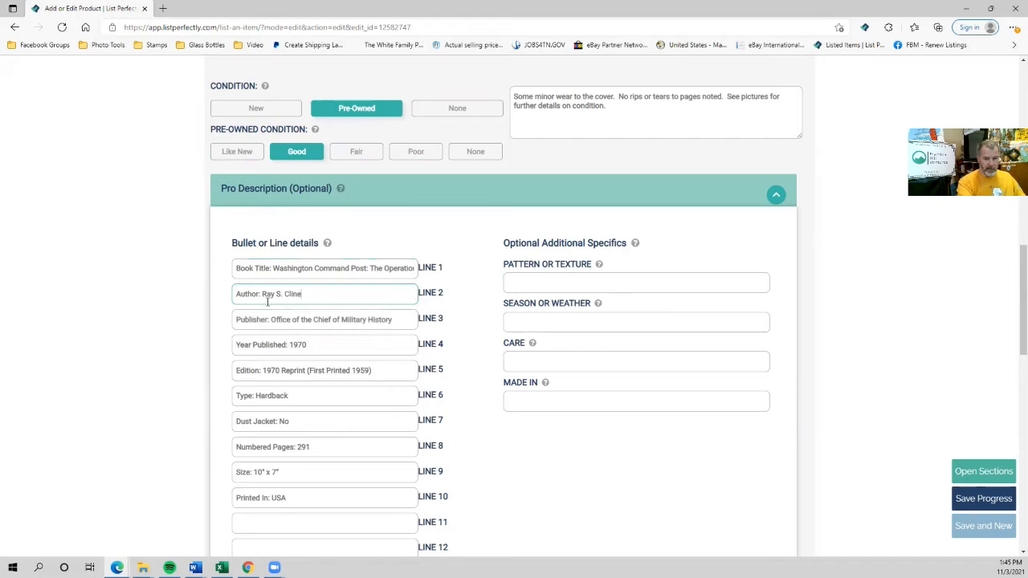
{"action": "left_click_drag", "start_coordinate": [271, 320], "coordinate": [417, 317]}
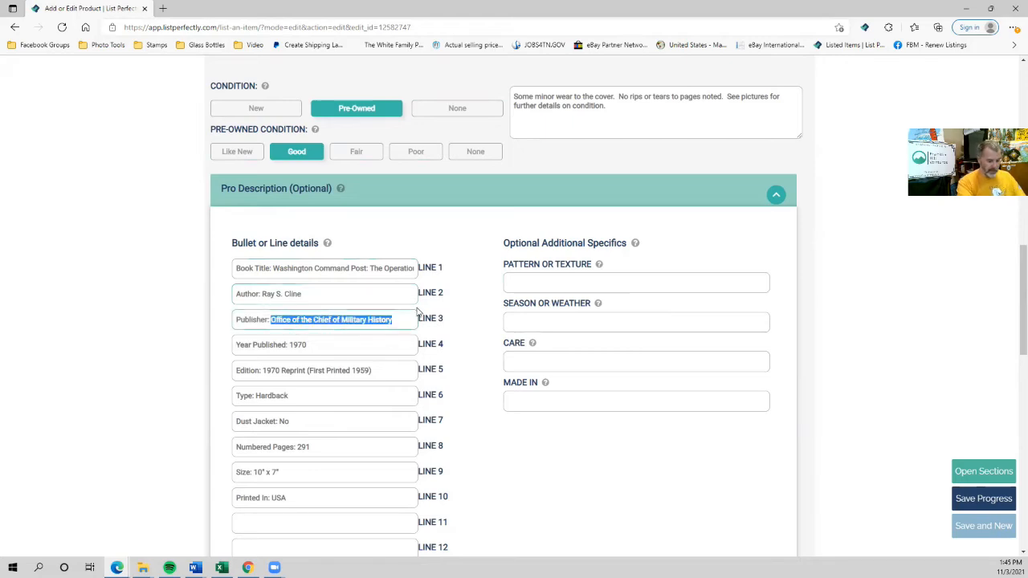
{"action": "key", "text": "BackSpace"}
{"action": "scroll", "coordinate": [218, 297], "scroll_direction": "up", "scroll_amount": 3}
{"action": "scroll", "coordinate": [218, 297], "scroll_direction": "down", "scroll_amount": 3}
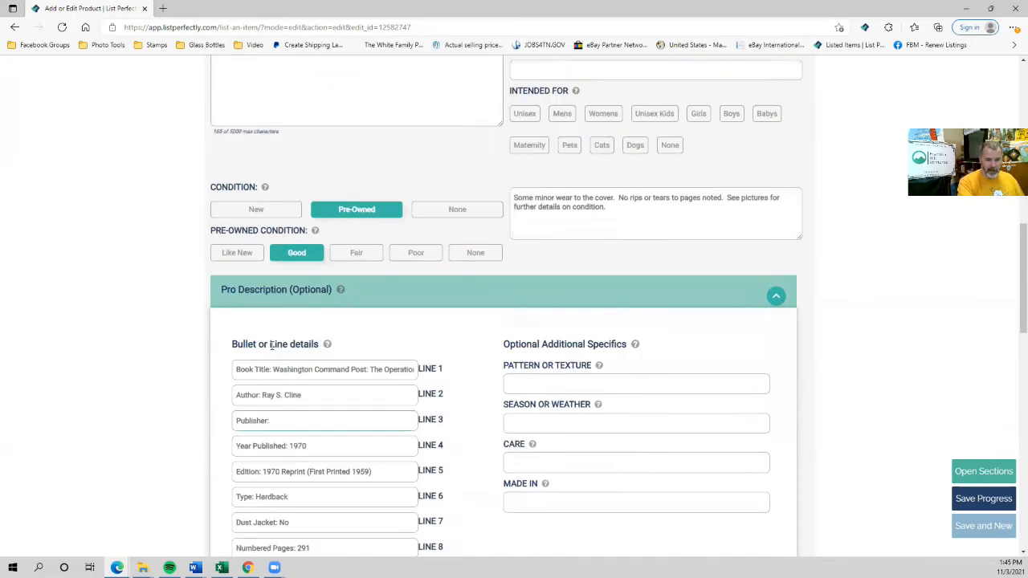
{"action": "type", "text": "C"}
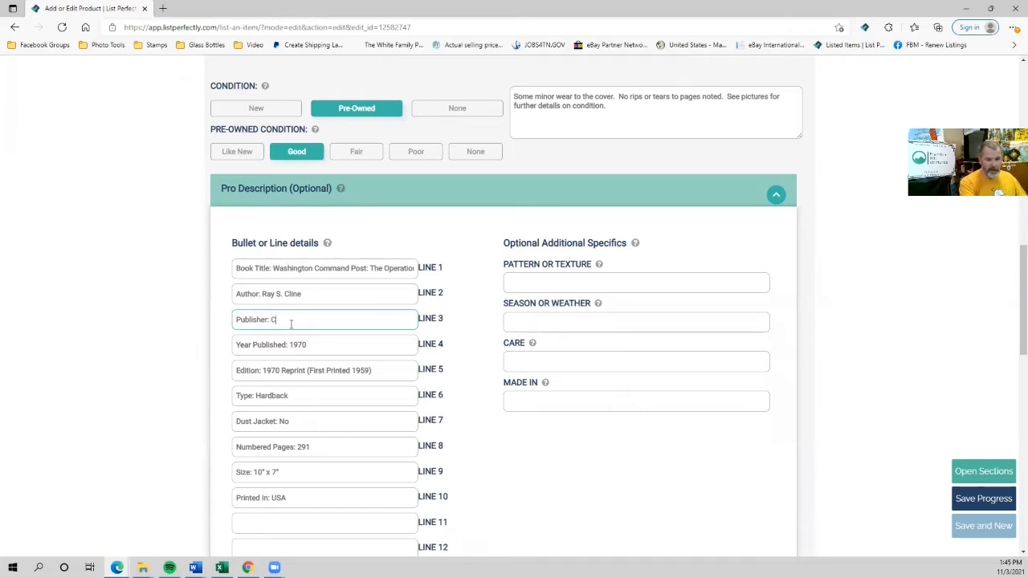
{"action": "key", "text": "BackSpace"}
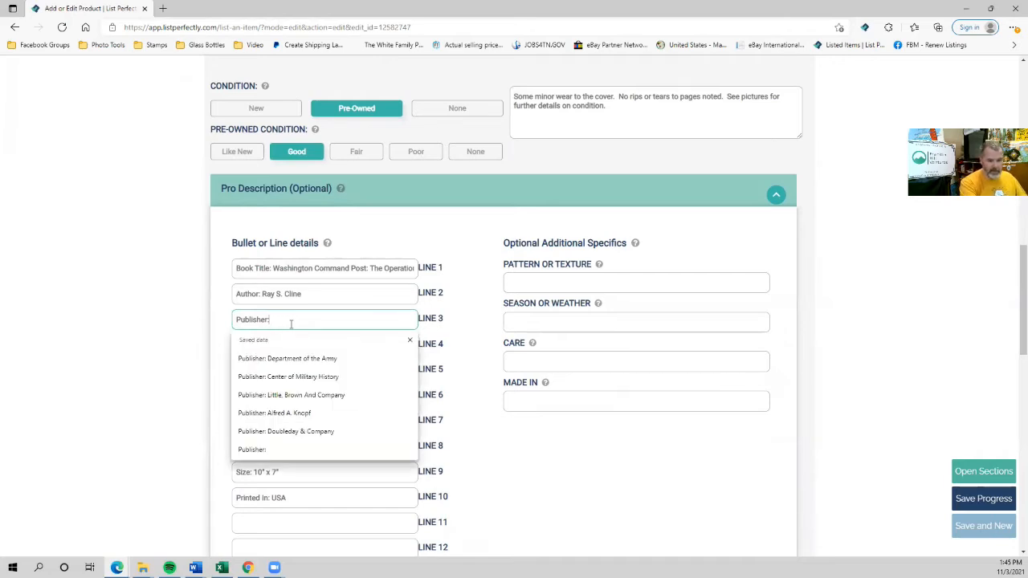
{"action": "left_click", "coordinate": [290, 377]}
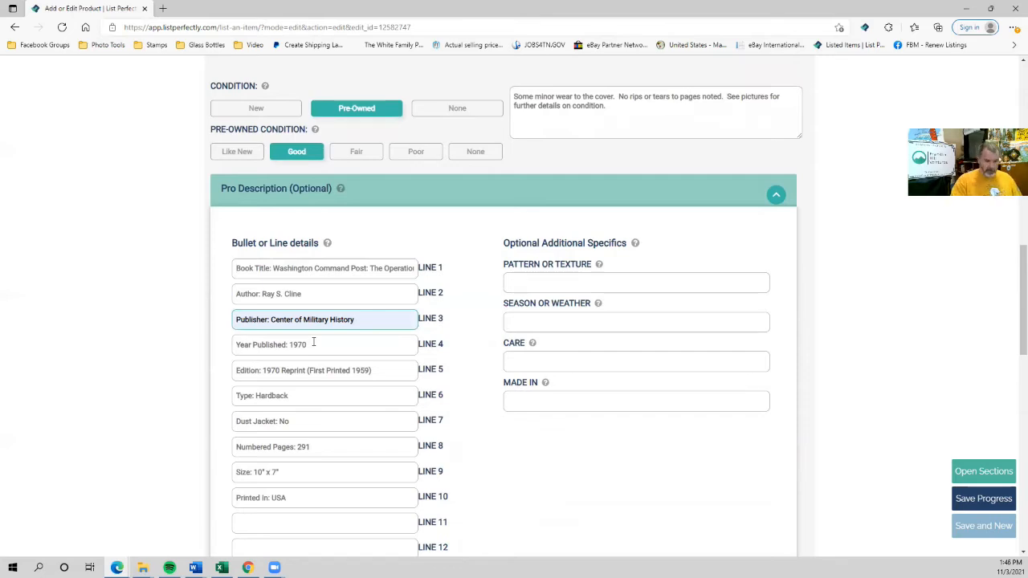
Change the year published and edition year to 1985 and edit the first-printed year to 1951.
{"action": "left_click", "coordinate": [313, 343]}
{"action": "key", "text": "BackSpace"}
{"action": "key", "text": "BackSpace"}
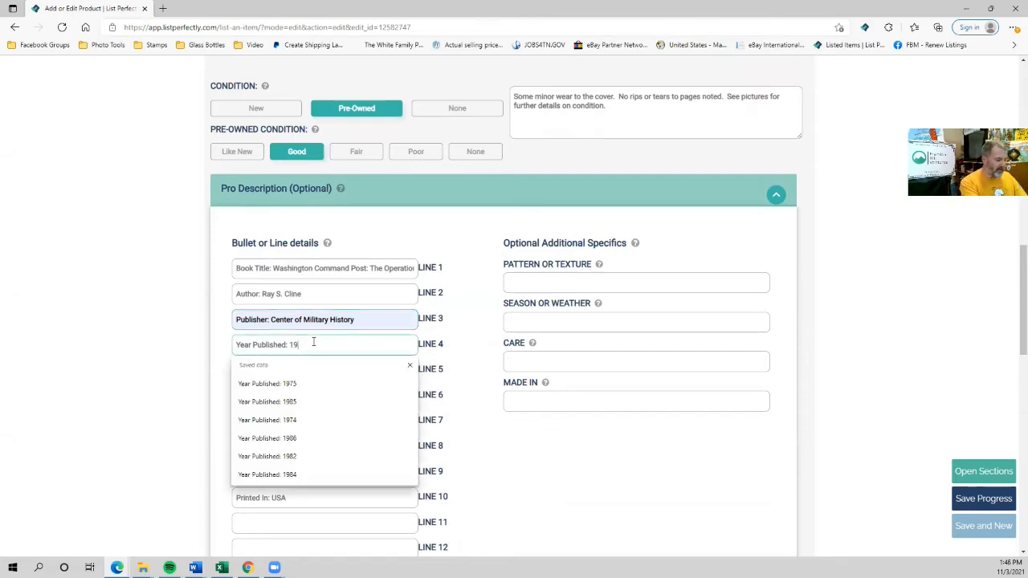
{"action": "type", "text": "85"}
{"action": "left_click", "coordinate": [51, 422]}
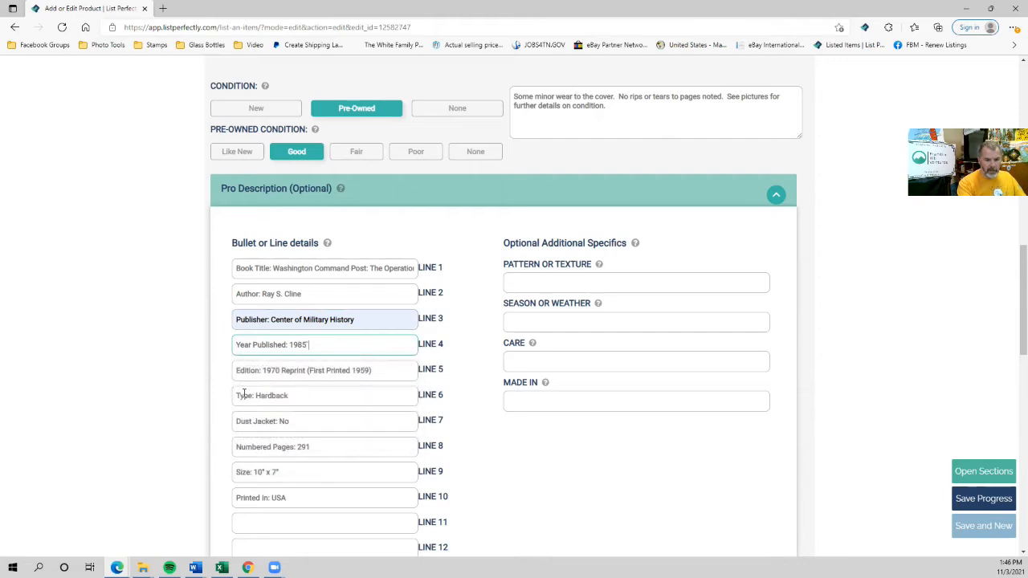
{"action": "key", "text": "Delete"}
{"action": "key", "text": "Delete"}
{"action": "type", "text": "85"}
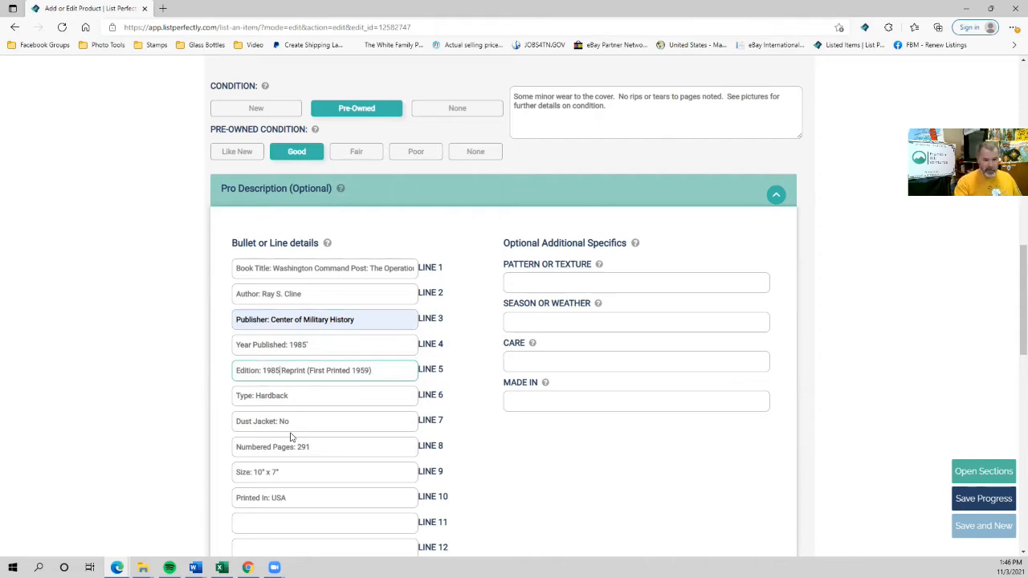
{"action": "left_click", "coordinate": [366, 370]}
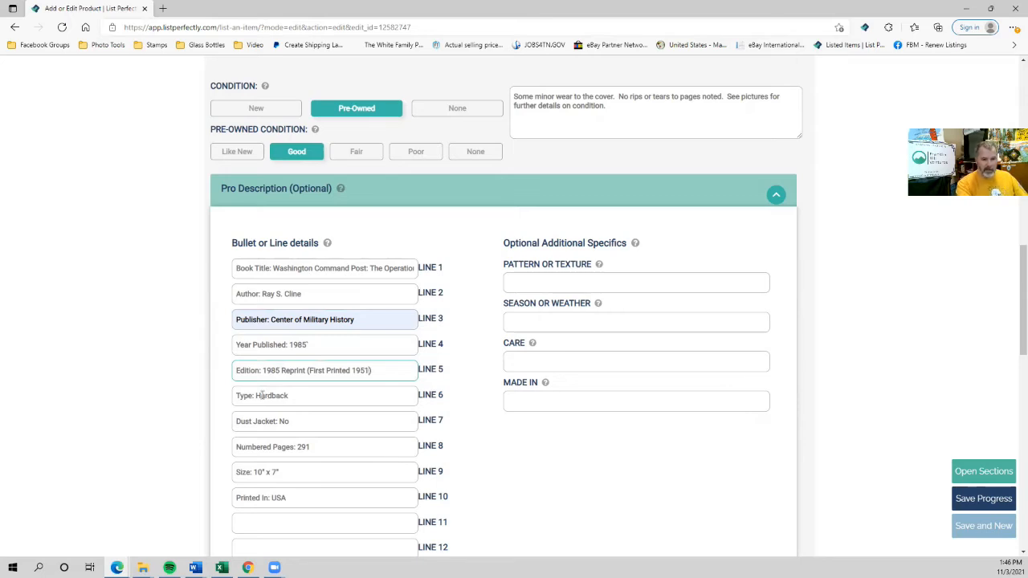
Change Numbered Pages from 291 to 413.
{"action": "left_click", "coordinate": [320, 446]}
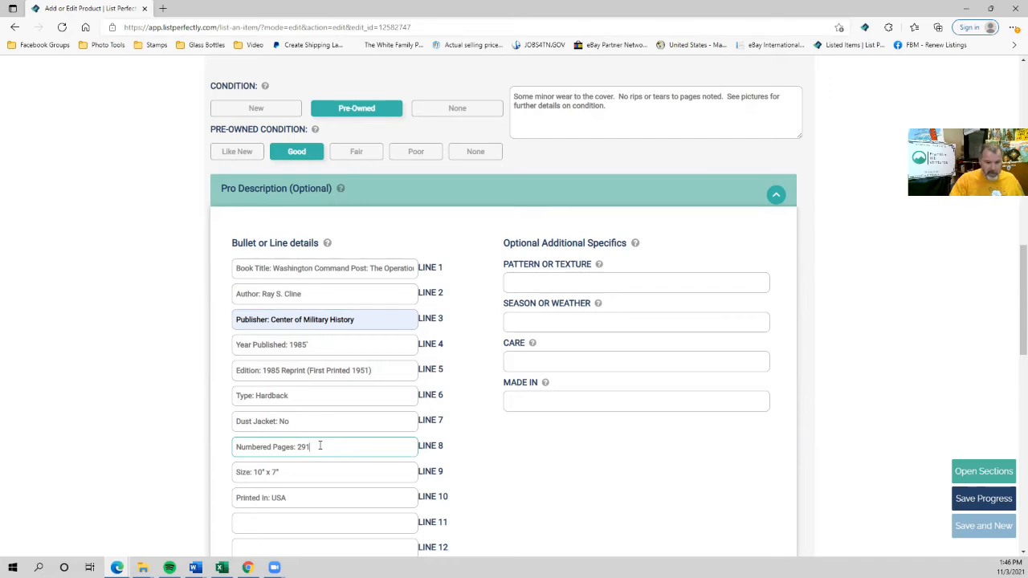
{"action": "key", "text": "BackSpace"}
{"action": "key", "text": "BackSpace"}
{"action": "key", "text": "BackSpace"}
{"action": "type", "text": "413"}
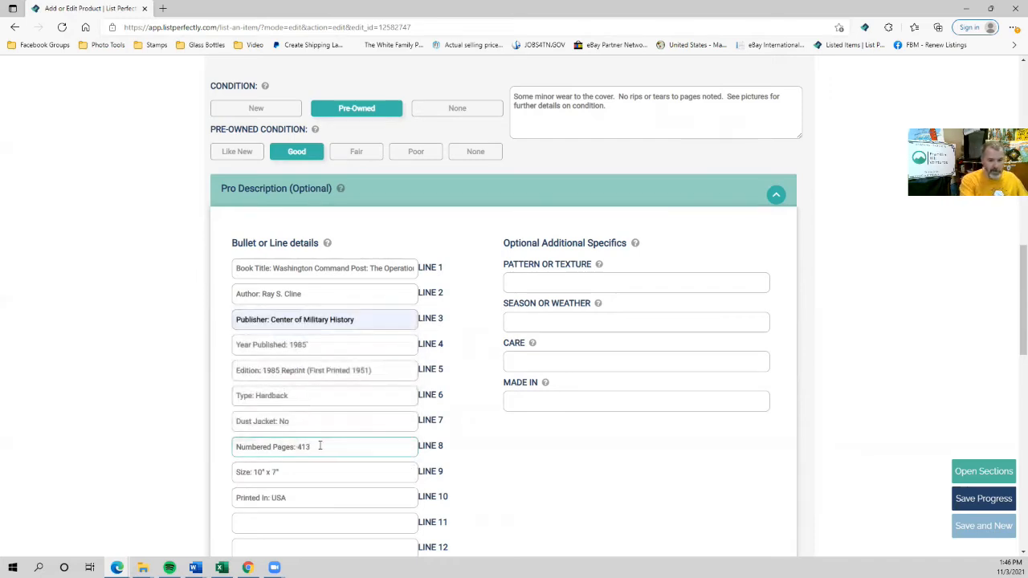
{"action": "key", "text": "Tab"}
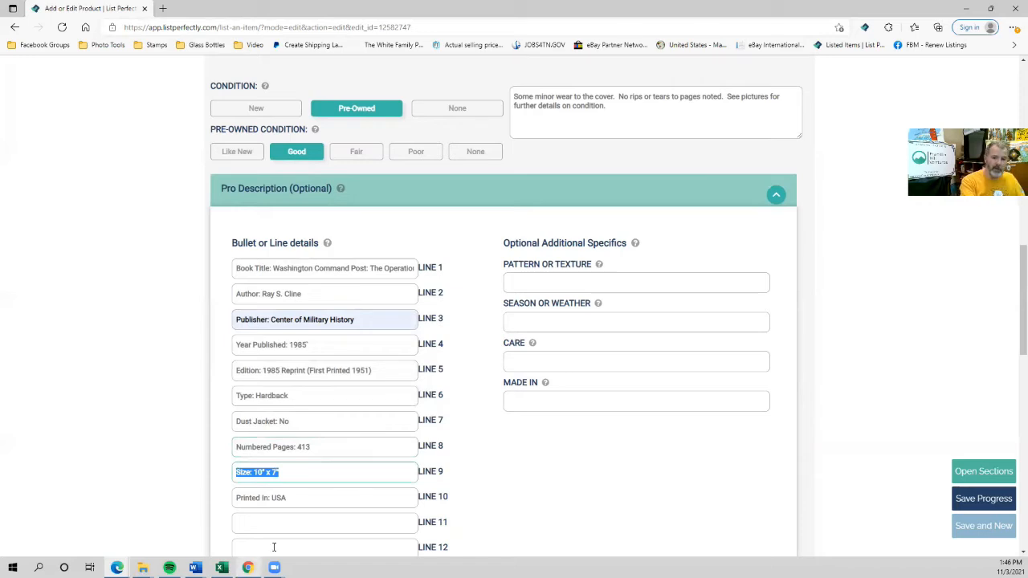
{"action": "scroll", "coordinate": [276, 505], "scroll_direction": "down", "scroll_amount": 1}
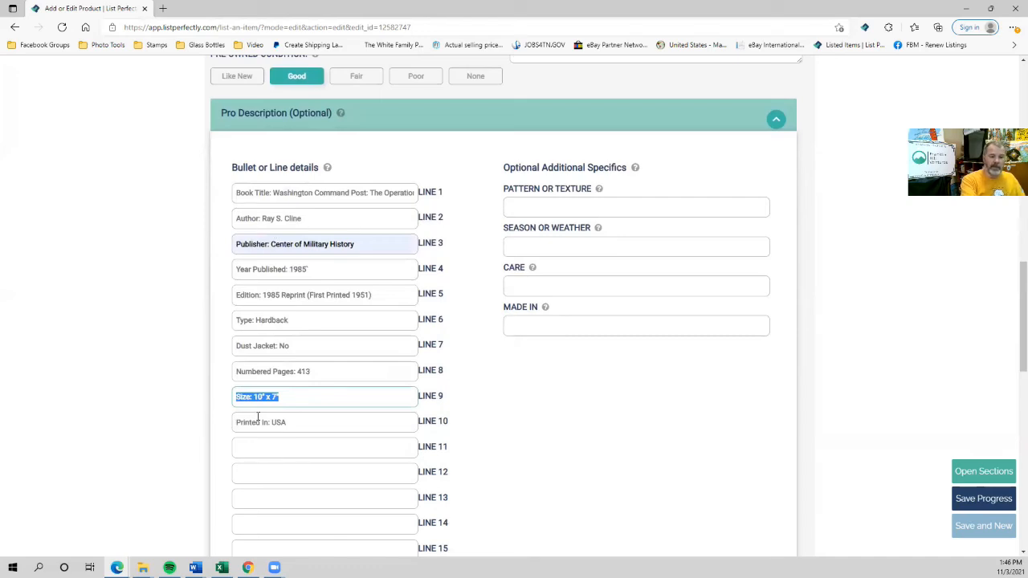
{"action": "scroll", "coordinate": [259, 415], "scroll_direction": "down", "scroll_amount": 8}
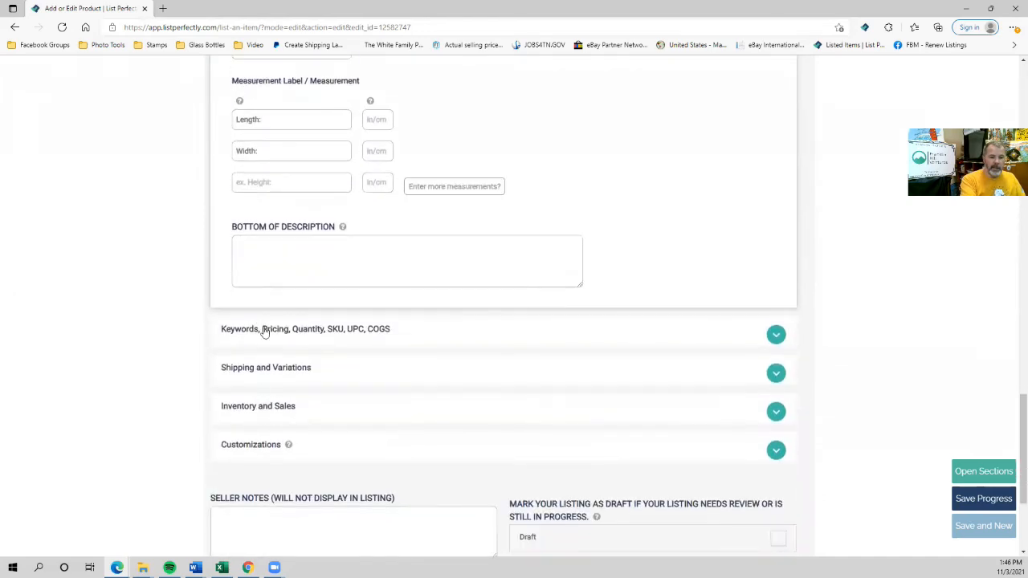
Expand Keywords/Pricing and Shipping, set shipping weight to 3 lb 3 oz, and review pricing.
{"action": "left_click", "coordinate": [258, 334]}
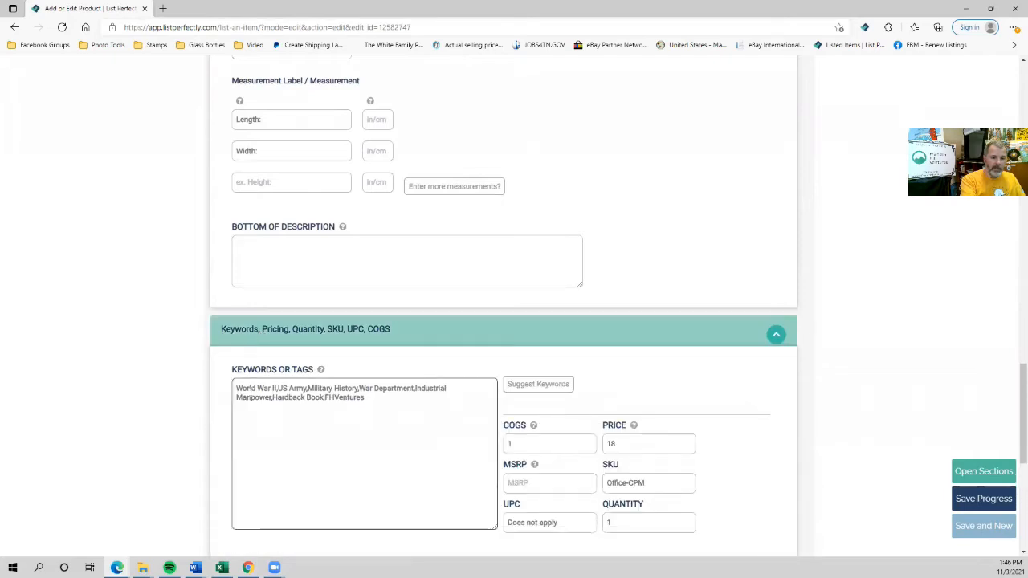
{"action": "scroll", "coordinate": [250, 392], "scroll_direction": "down", "scroll_amount": 5}
{"action": "left_click", "coordinate": [252, 218]}
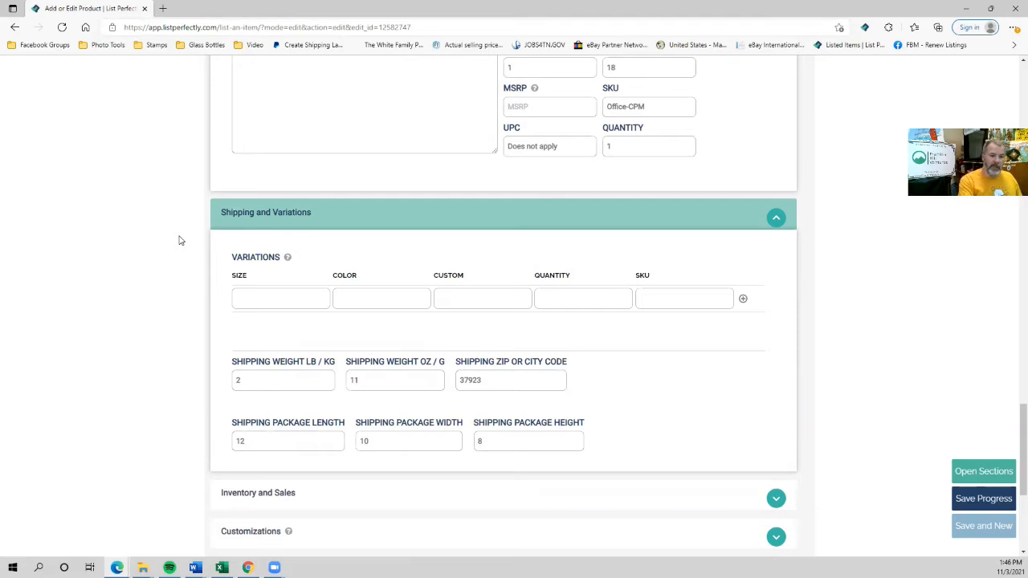
{"action": "double_click", "coordinate": [237, 379]}
{"action": "type", "text": "3"}
{"action": "key", "text": "Tab"}
{"action": "type", "text": "3"}
{"action": "key", "text": "Tab"}
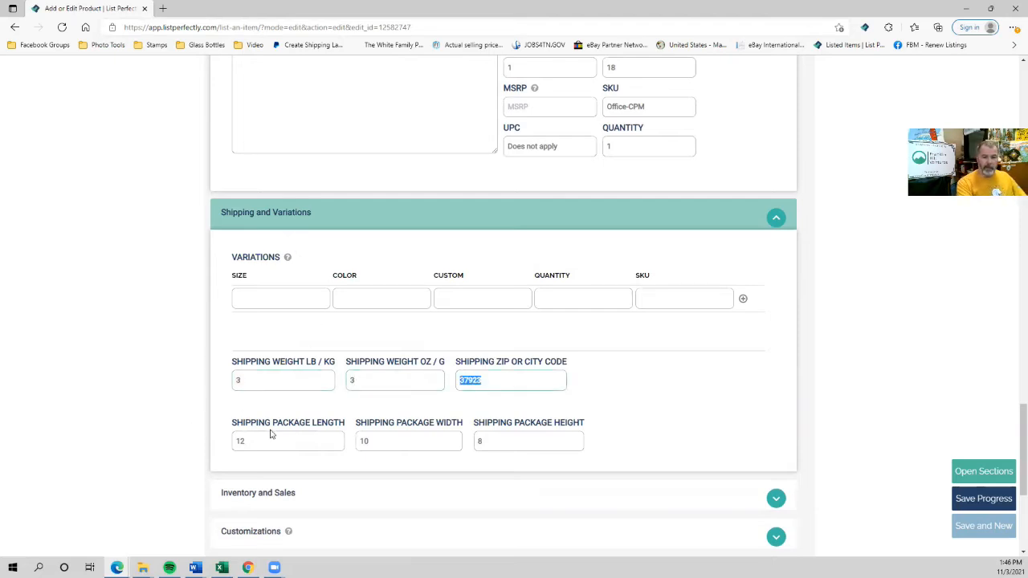
{"action": "scroll", "coordinate": [243, 427], "scroll_direction": "up", "scroll_amount": 5}
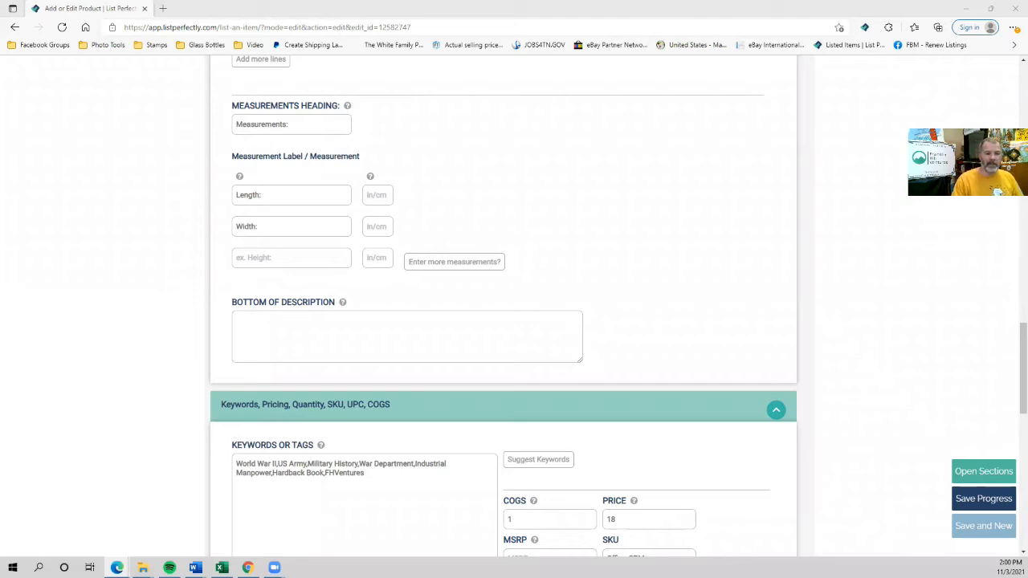
{"action": "scroll", "coordinate": [218, 236], "scroll_direction": "up", "scroll_amount": 5}
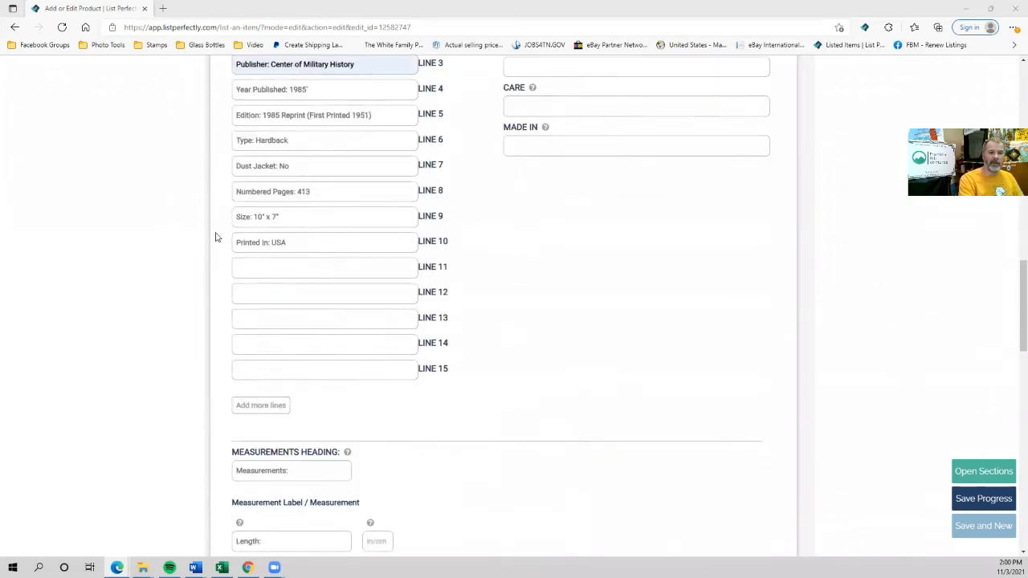
{"action": "scroll", "coordinate": [274, 233], "scroll_direction": "up", "scroll_amount": 2}
{"action": "scroll", "coordinate": [252, 206], "scroll_direction": "down", "scroll_amount": 2}
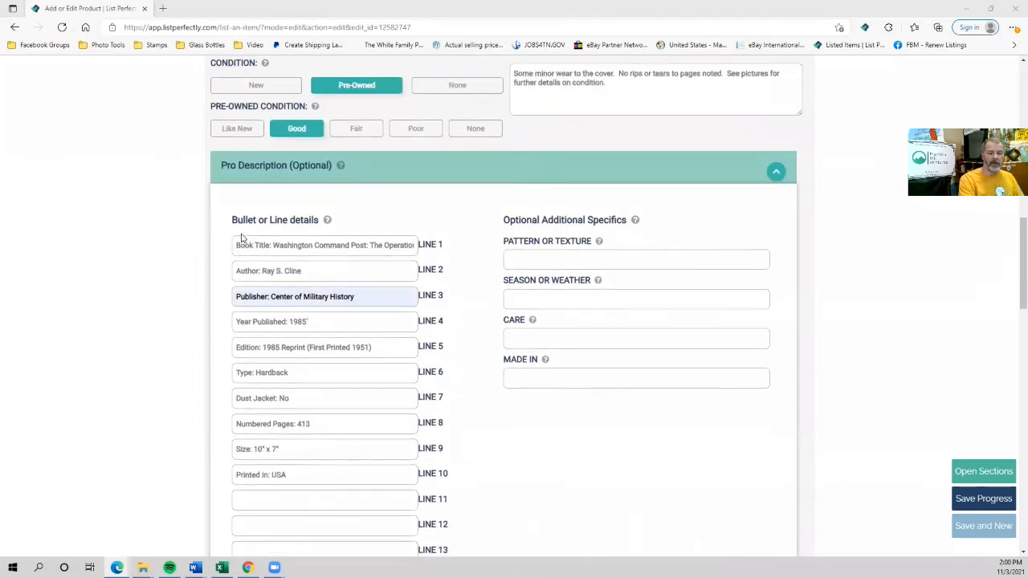
{"action": "scroll", "coordinate": [283, 233], "scroll_direction": "down", "scroll_amount": 7}
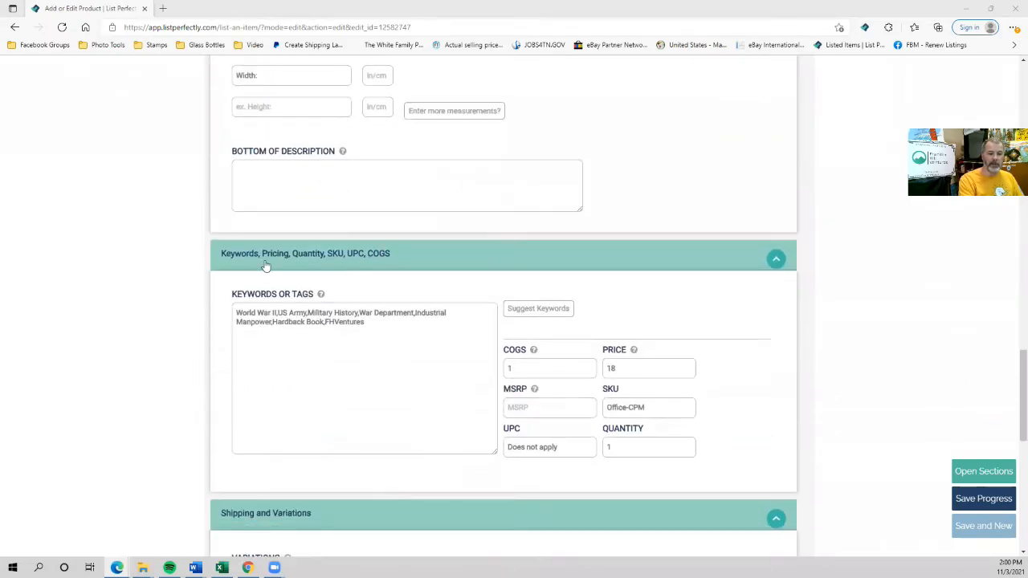
Generate suggested keywords for the WWII book beside its existing keyword tags.
{"action": "scroll", "coordinate": [252, 280], "scroll_direction": "down", "scroll_amount": 3}
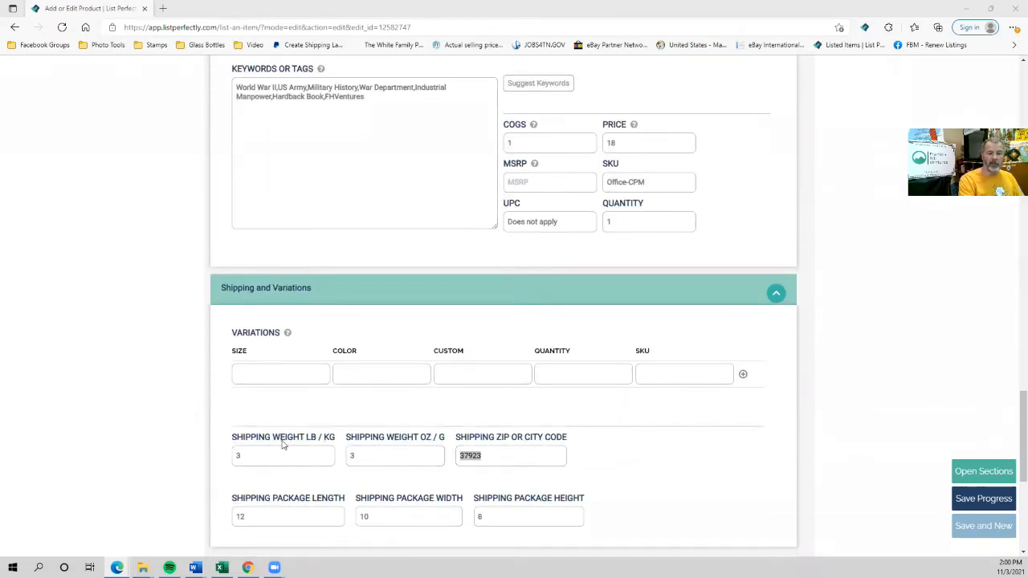
{"action": "scroll", "coordinate": [262, 423], "scroll_direction": "up", "scroll_amount": 3}
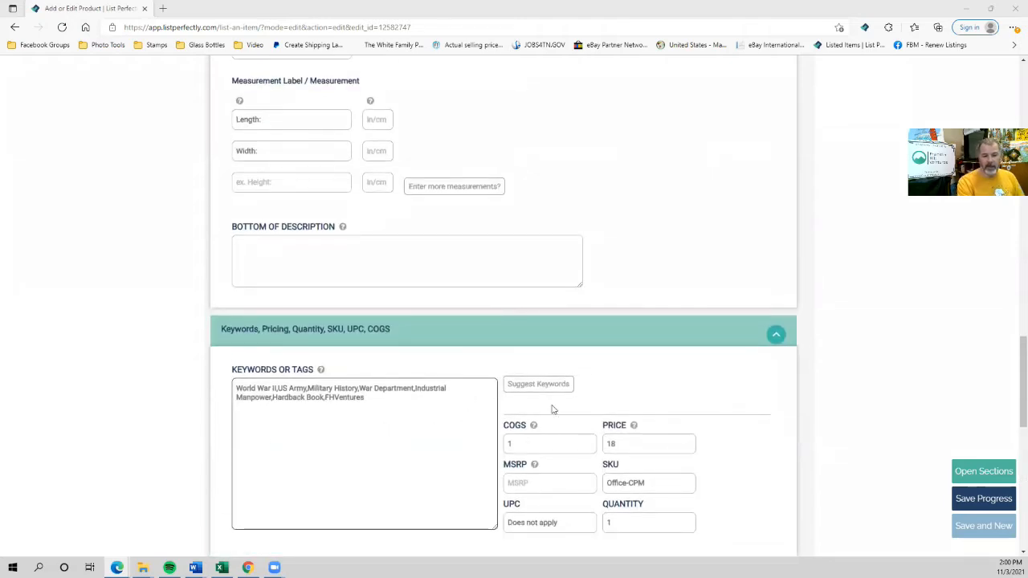
{"action": "left_click", "coordinate": [521, 388]}
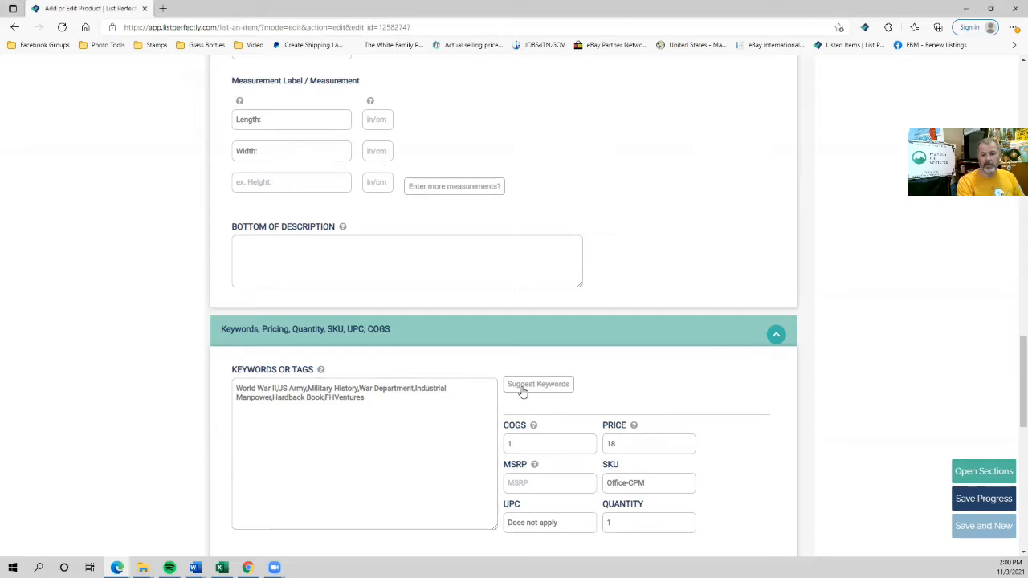
{"action": "left_click", "coordinate": [521, 388]}
{"action": "scroll", "coordinate": [510, 445], "scroll_direction": "down", "scroll_amount": 2}
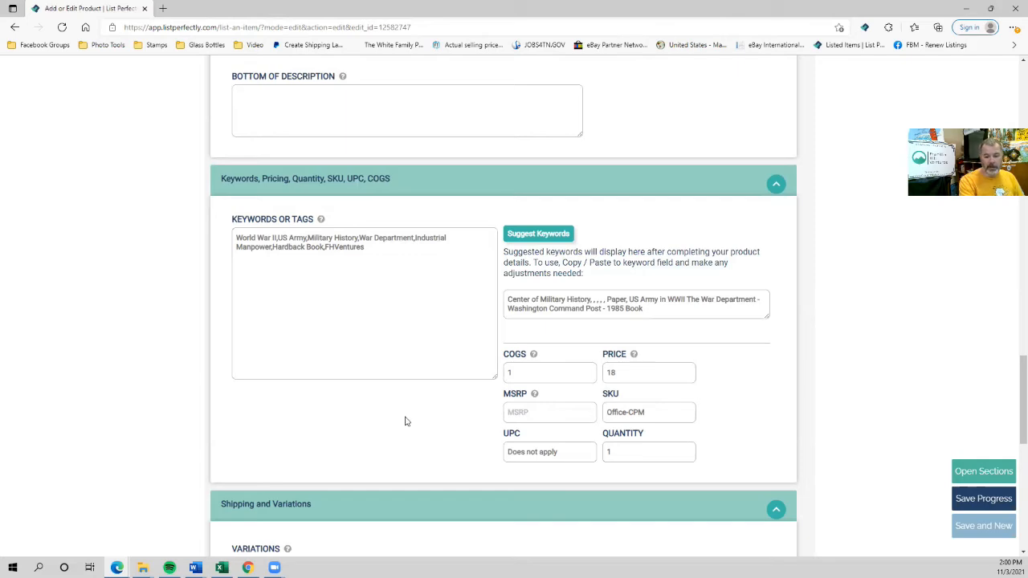
Replace the 'Industrial Manpower' keyword with 'Washington Command Post' in the book's keywords.
{"action": "left_click", "coordinate": [274, 238]}
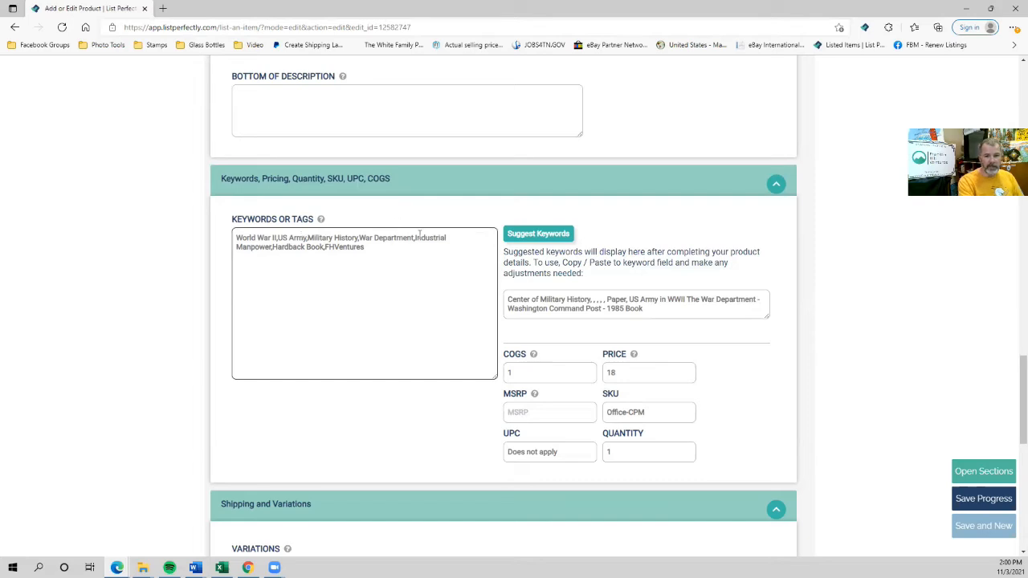
{"action": "left_click", "coordinate": [408, 268]}
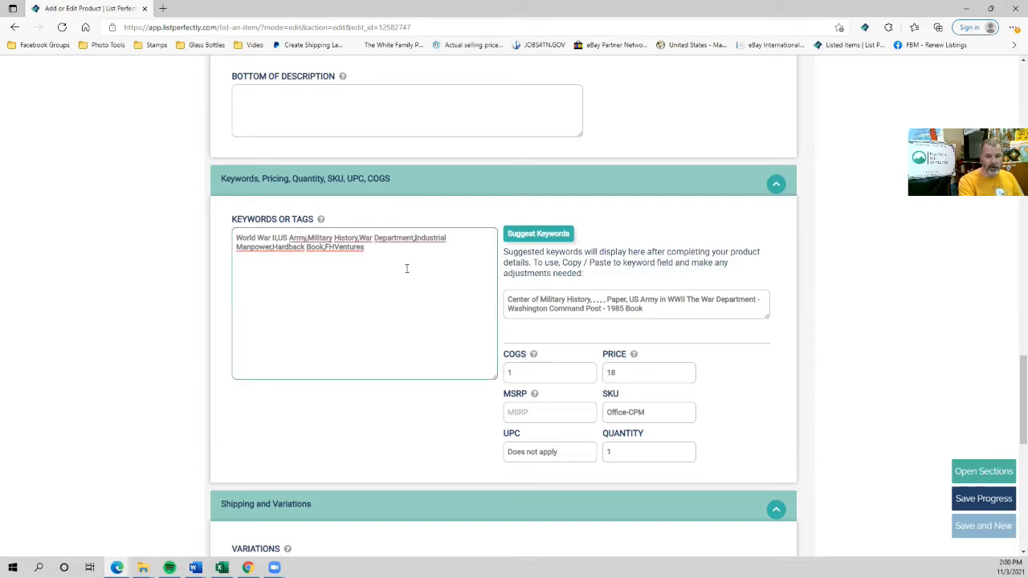
{"action": "left_click", "coordinate": [273, 245], "text": "shift"}
{"action": "key", "text": "Delete"}
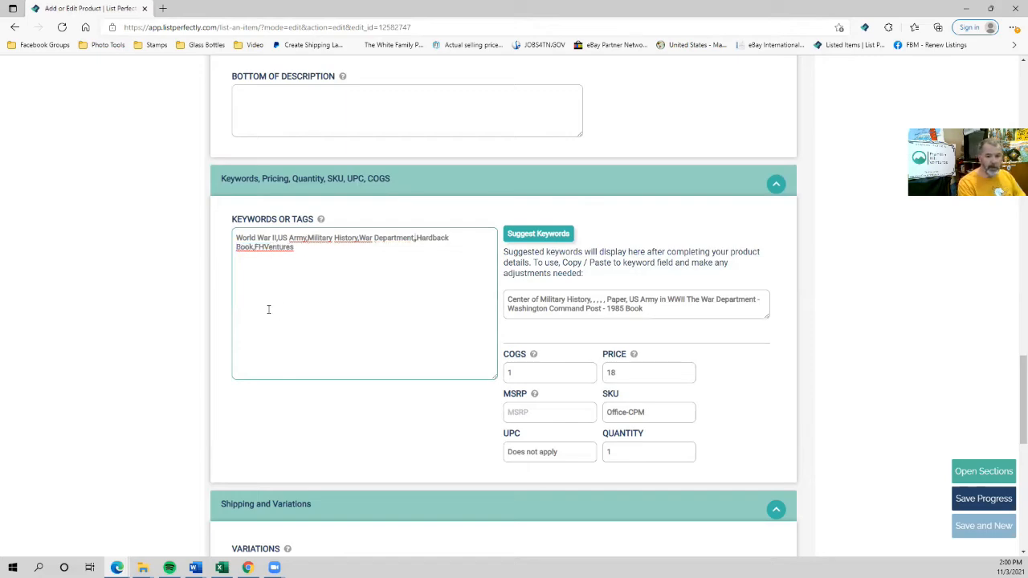
{"action": "scroll", "coordinate": [383, 313], "scroll_direction": "up", "scroll_amount": 8}
{"action": "scroll", "coordinate": [438, 305], "scroll_direction": "down", "scroll_amount": 8}
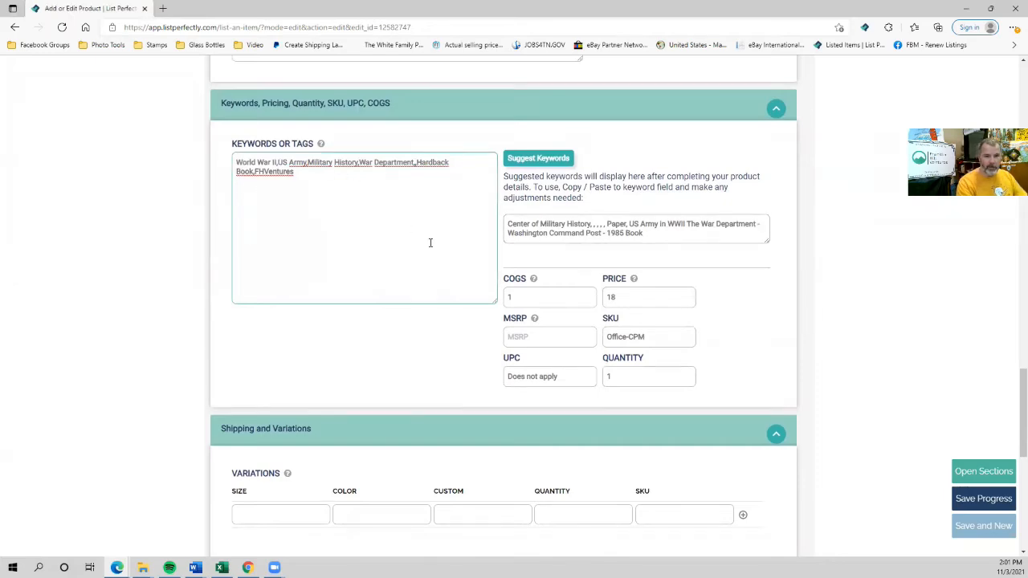
{"action": "type", "text": "Washing"}
{"action": "type", "text": "ton Command Pos"}
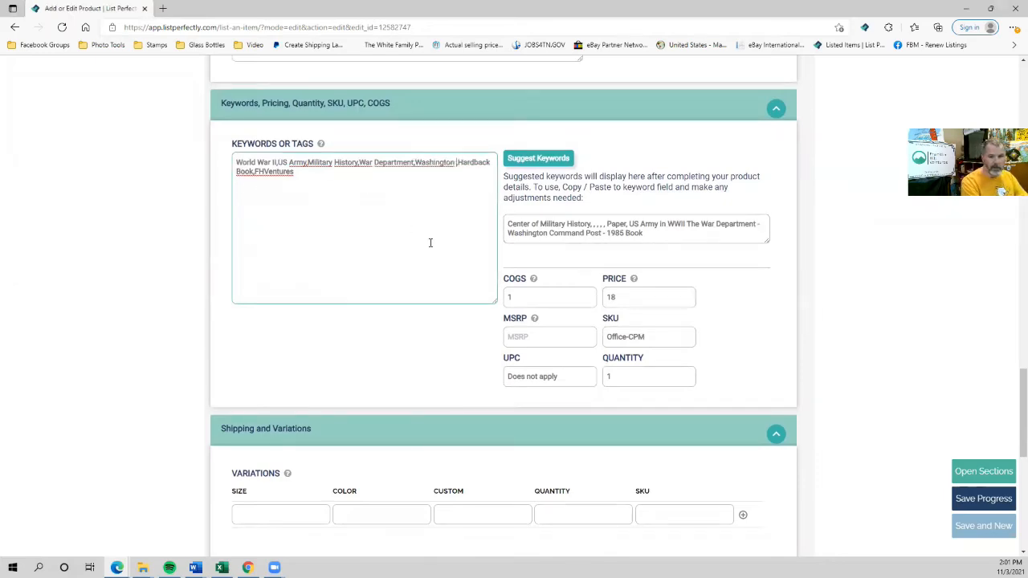
{"action": "type", "text": "t,"}
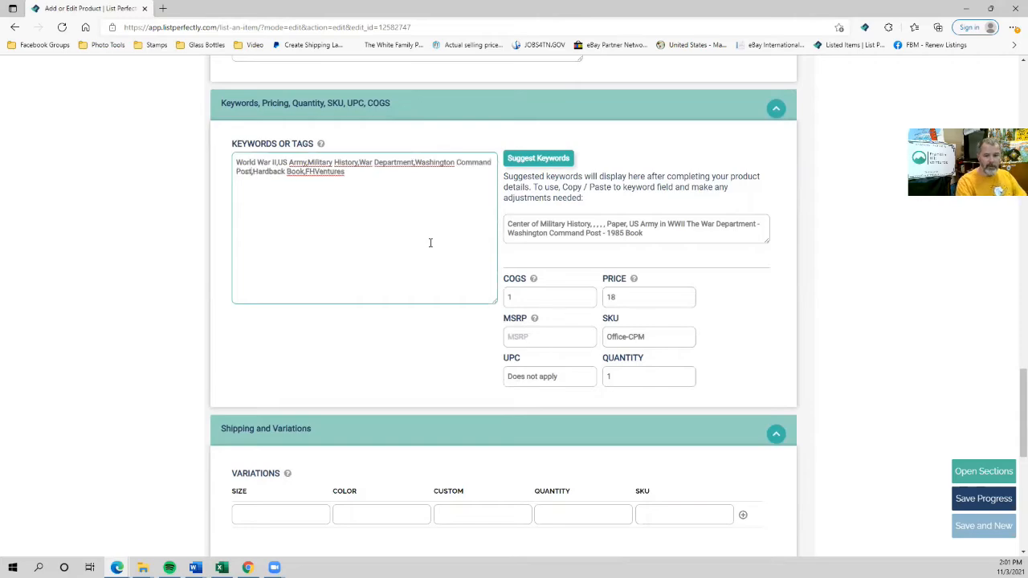
{"action": "scroll", "coordinate": [273, 357], "scroll_direction": "down", "scroll_amount": 3}
{"action": "scroll", "coordinate": [273, 356], "scroll_direction": "down", "scroll_amount": 2}
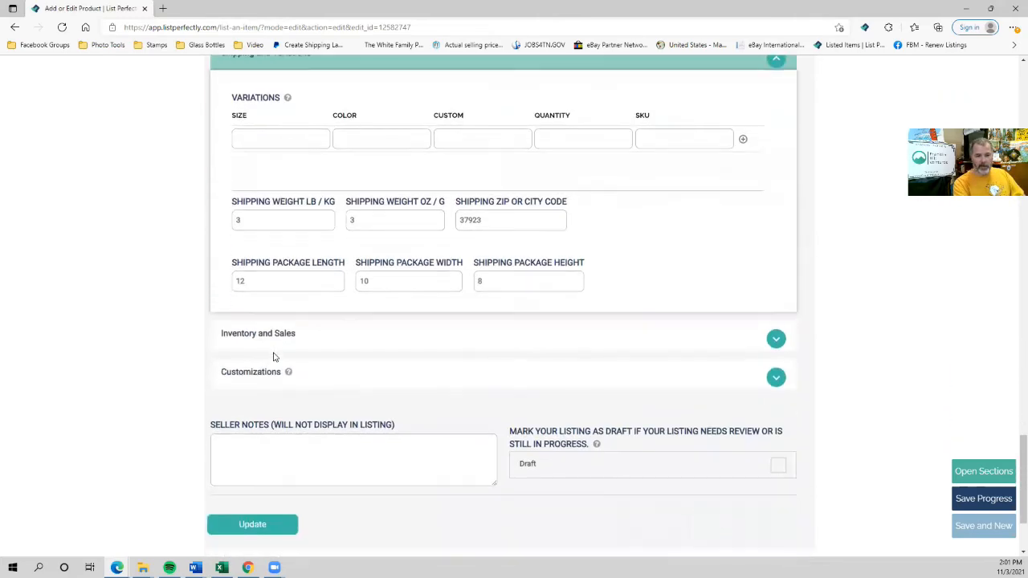
{"action": "scroll", "coordinate": [273, 356], "scroll_direction": "up", "scroll_amount": 4}
{"action": "scroll", "coordinate": [273, 357], "scroll_direction": "down", "scroll_amount": 6}
Save the updated book listing.
{"action": "left_click", "coordinate": [253, 391]}
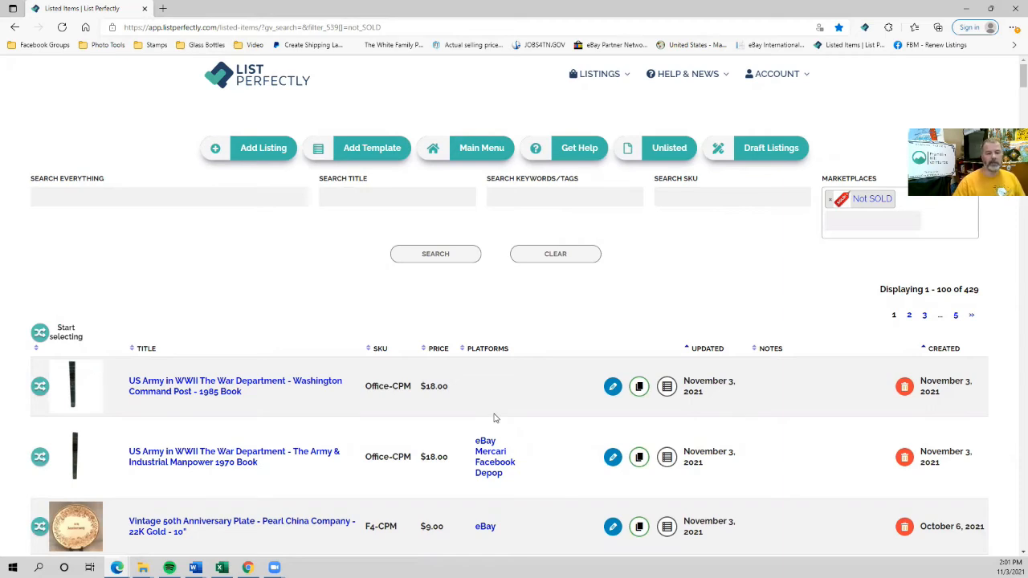
Open the Washington Command Post book's product page from the Listed Items table.
{"action": "left_click", "coordinate": [145, 391]}
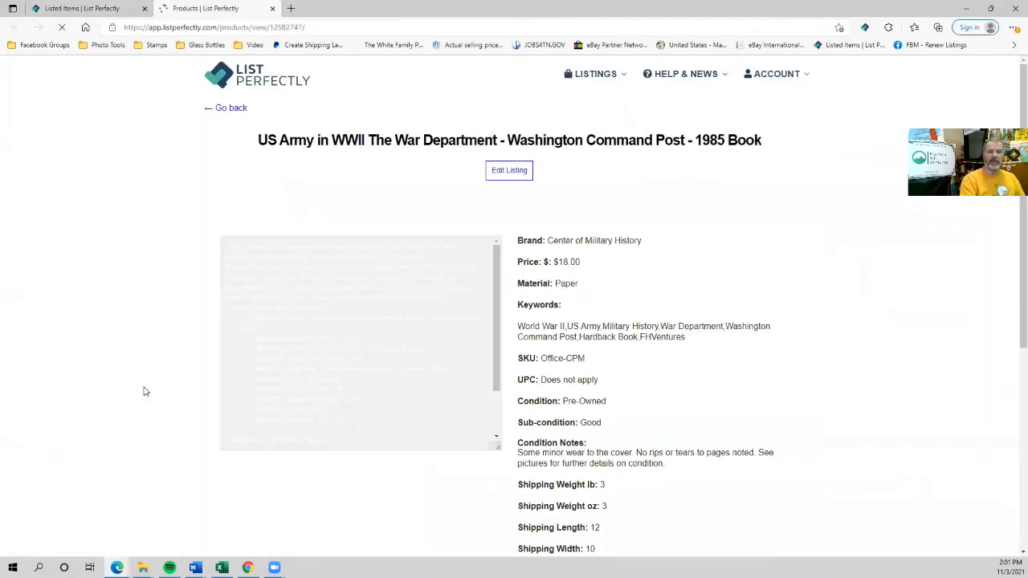
Close the Listed Items tab and delete the 'Condition: Pre-Owned Good' line and its blank line.
{"action": "left_click", "coordinate": [145, 8]}
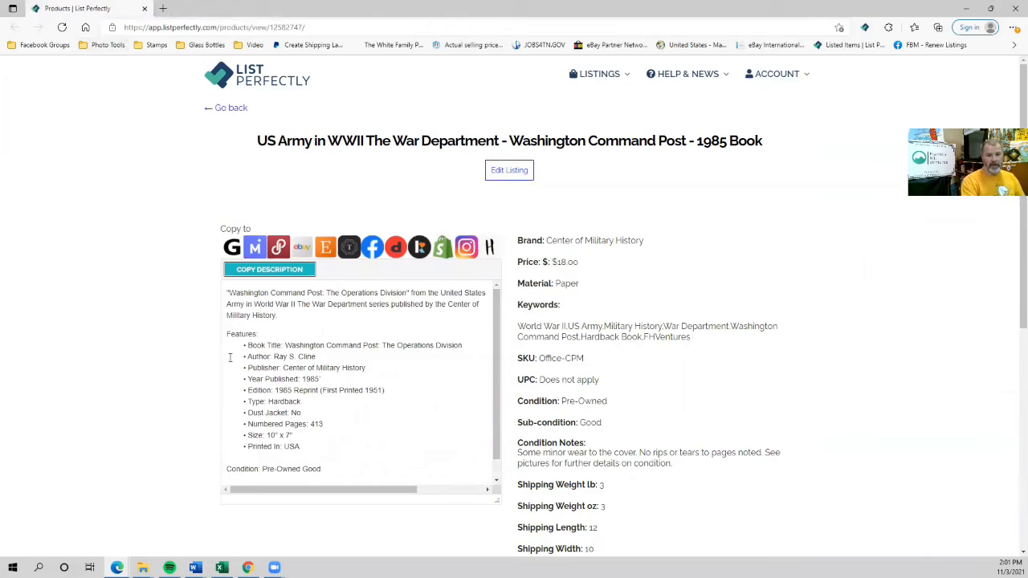
{"action": "scroll", "coordinate": [263, 425], "scroll_direction": "down", "scroll_amount": 1}
{"action": "left_click", "coordinate": [258, 449]}
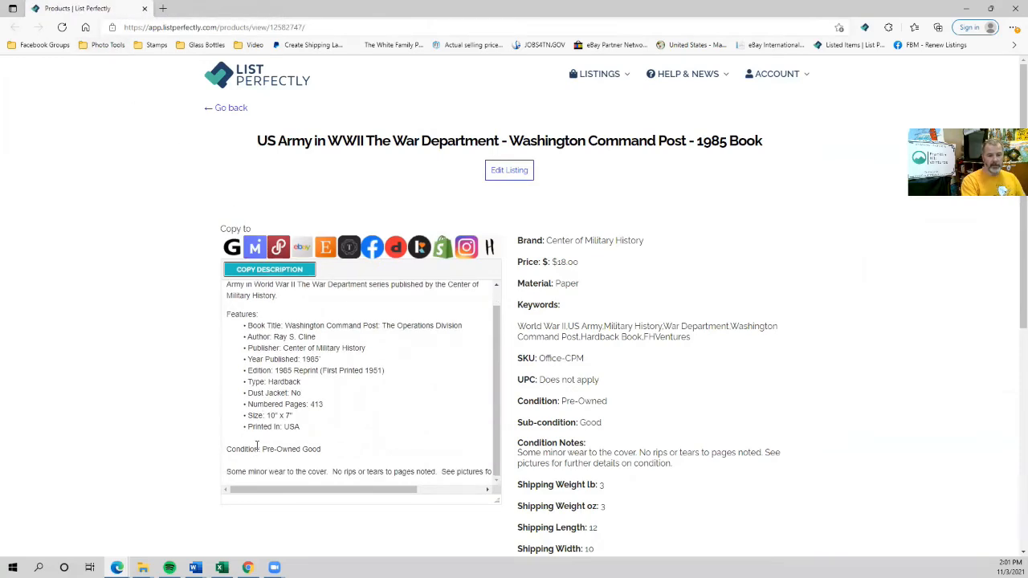
{"action": "key", "text": "shift+End"}
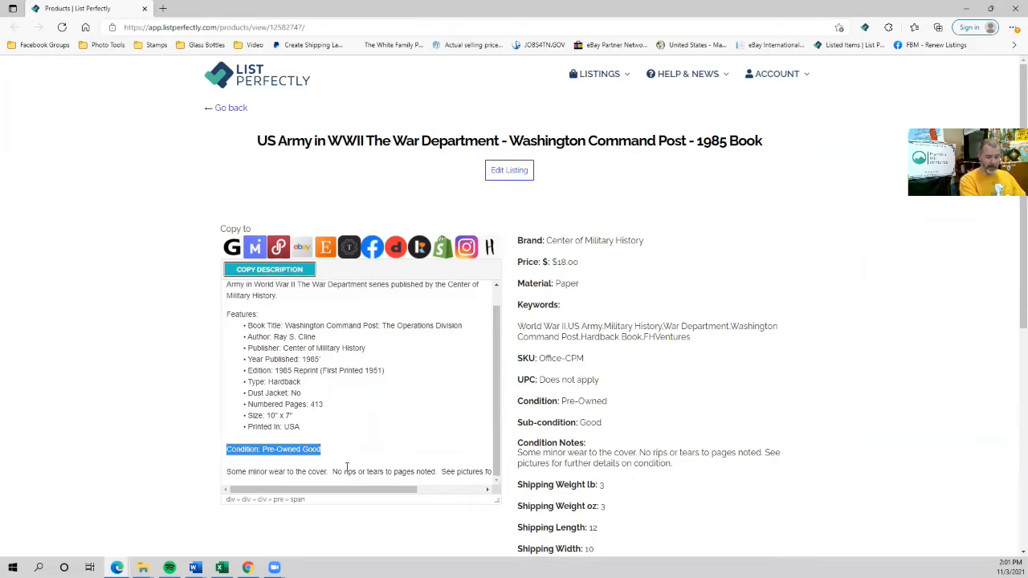
{"action": "key", "text": "Delete"}
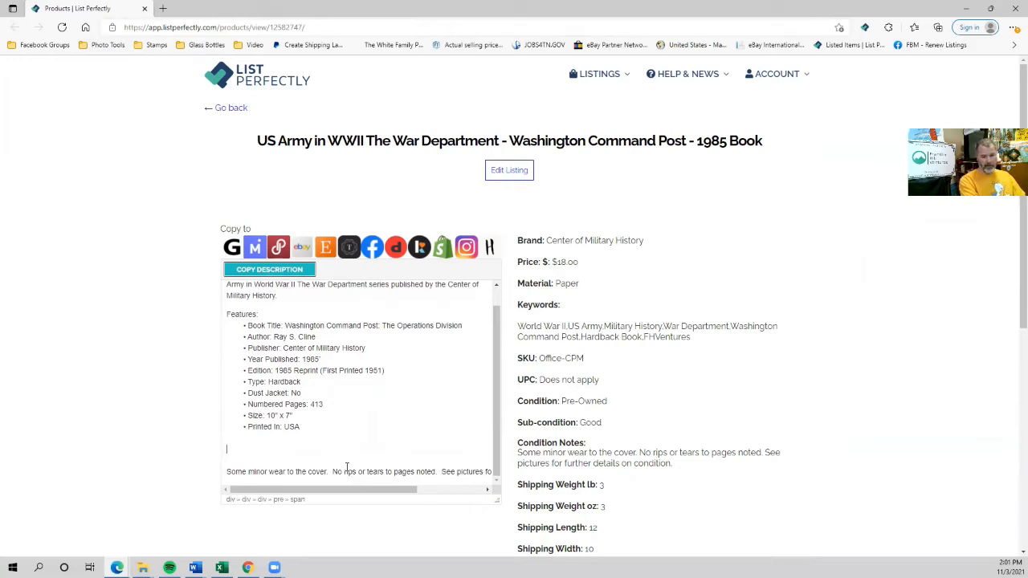
{"action": "key", "text": "Delete"}
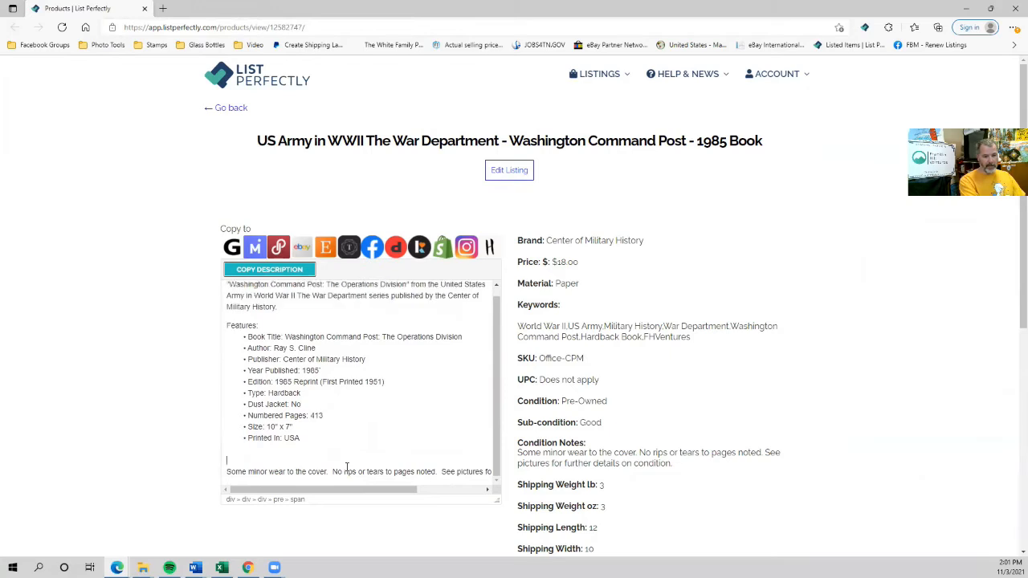
{"action": "key", "text": "Up"}
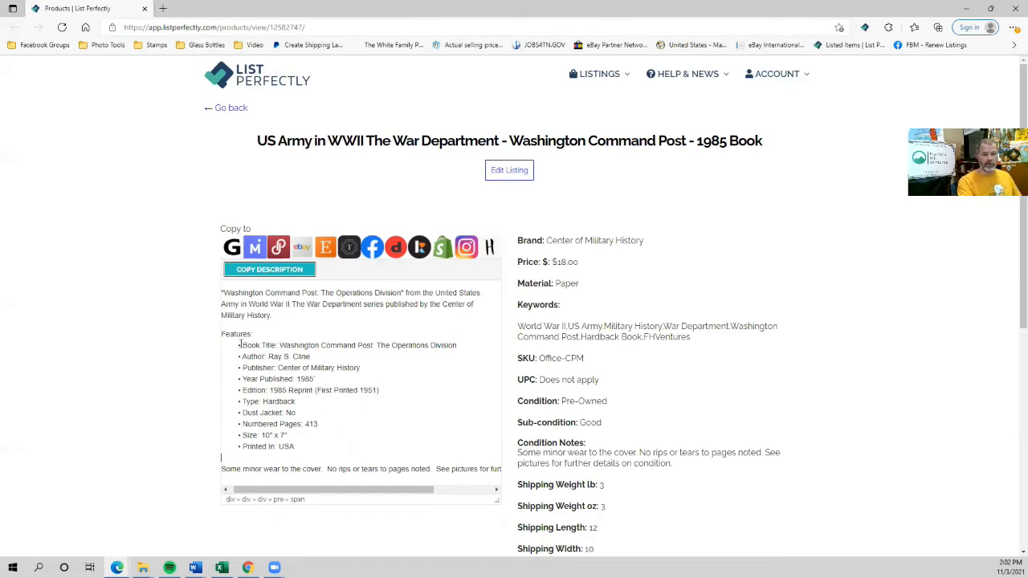
Copy the book listing to Mercari, eBay, Facebook Marketplace and Depop, then switch to Mercari.
{"action": "left_click", "coordinate": [254, 248]}
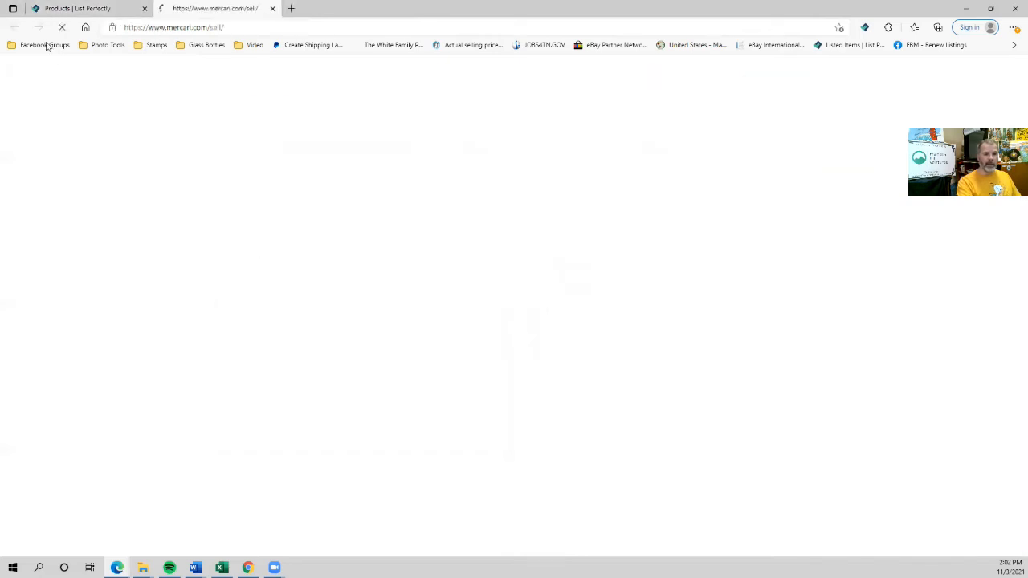
{"action": "left_click", "coordinate": [65, 8]}
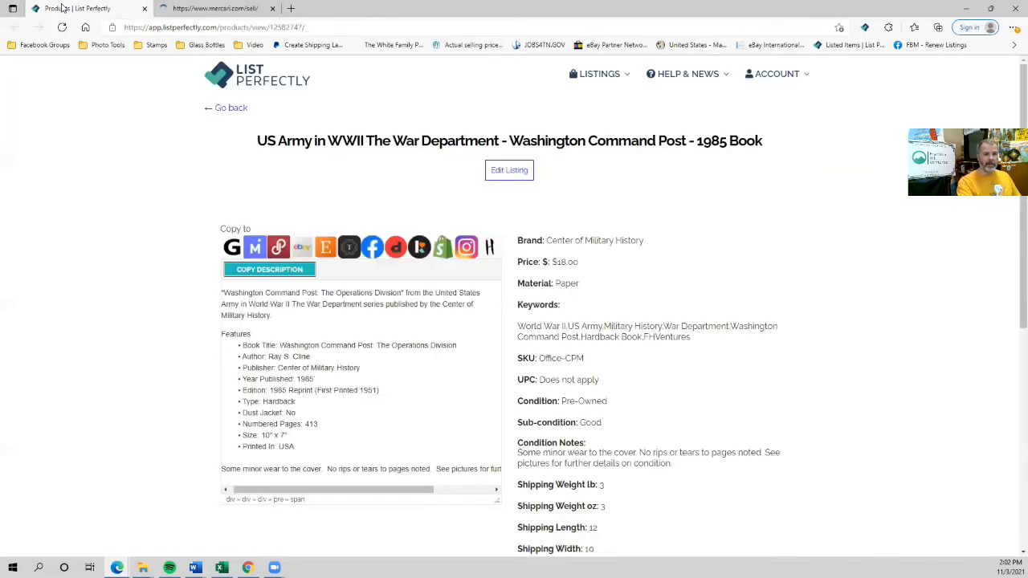
{"action": "left_click", "coordinate": [281, 249]}
{"action": "left_click", "coordinate": [77, 9]}
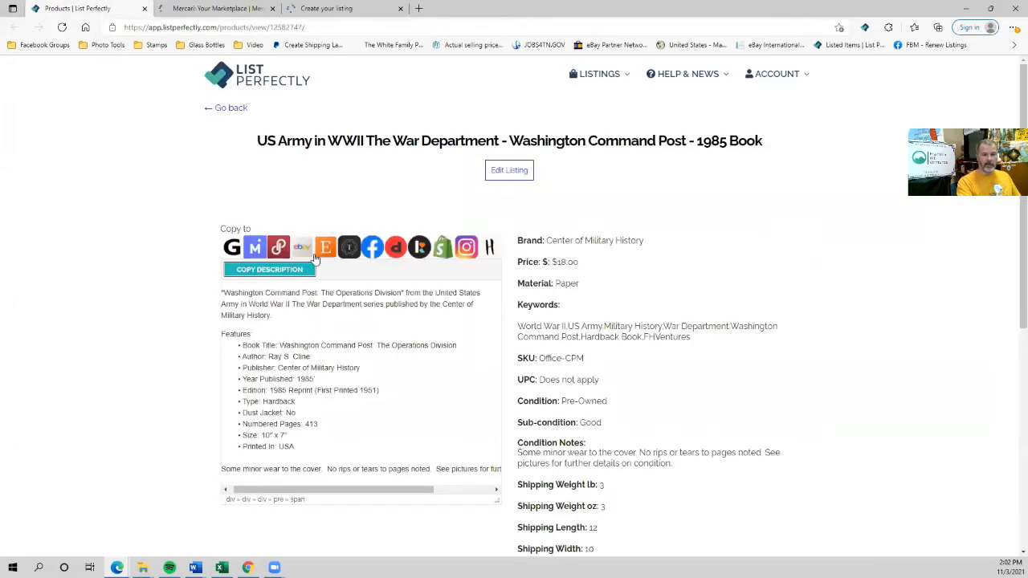
{"action": "left_click", "coordinate": [374, 250]}
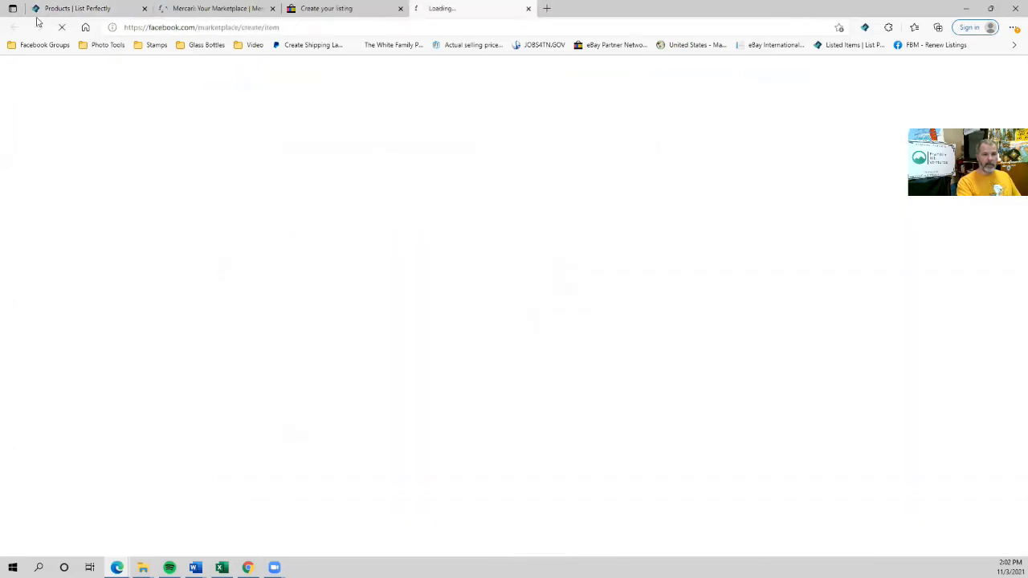
{"action": "left_click", "coordinate": [78, 9]}
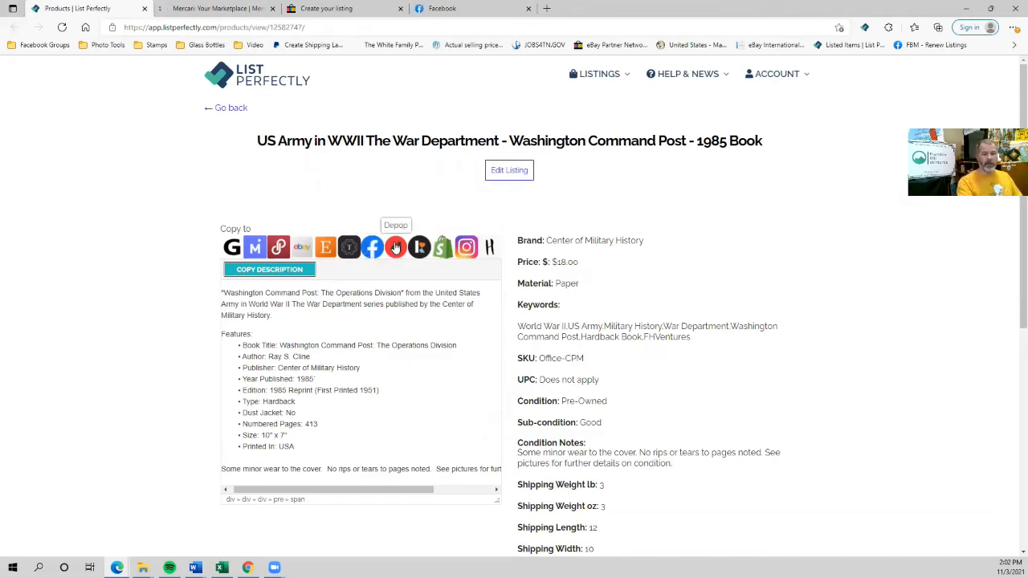
{"action": "left_click", "coordinate": [395, 248]}
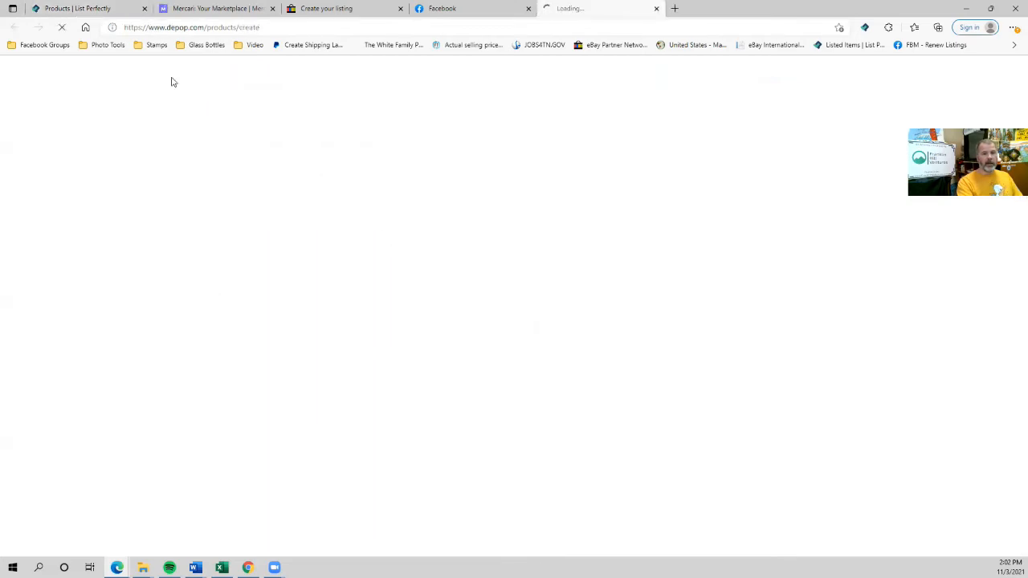
{"action": "left_click", "coordinate": [72, 8]}
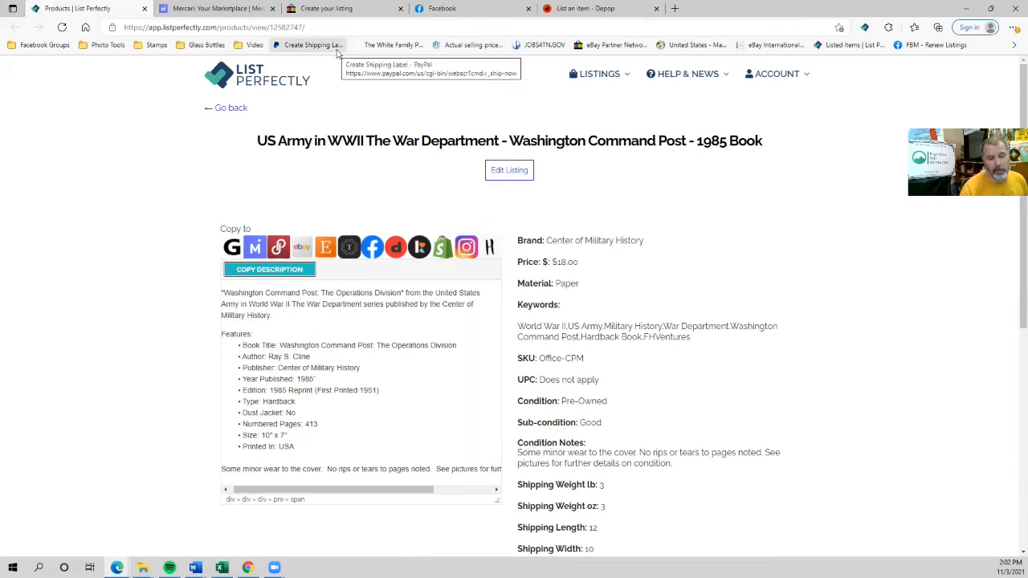
{"action": "left_click", "coordinate": [200, 8]}
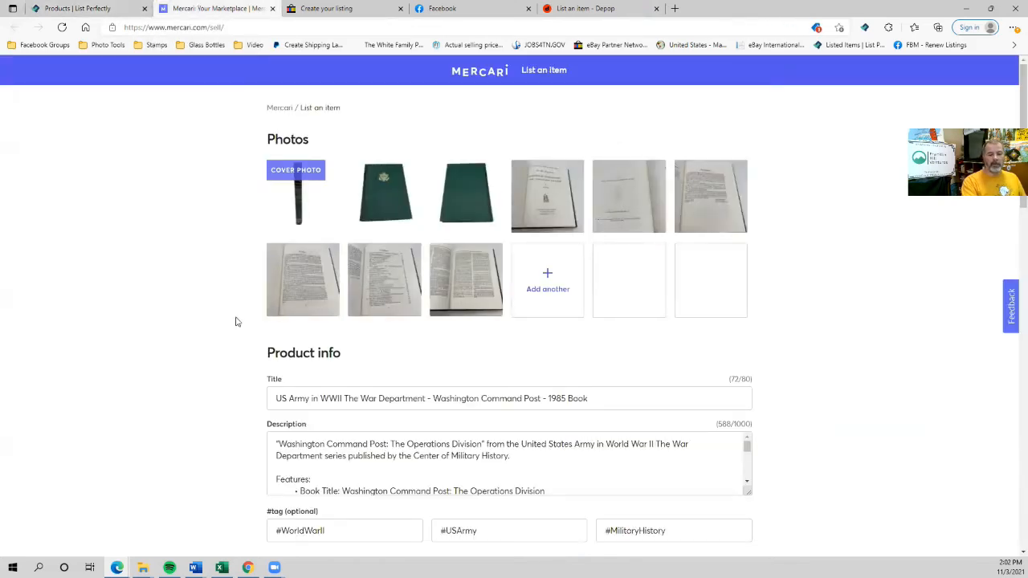
Set the Mercari category to Other > Books > History and brand to No brand / Not sure.
{"action": "scroll", "coordinate": [232, 324], "scroll_direction": "down", "scroll_amount": 1}
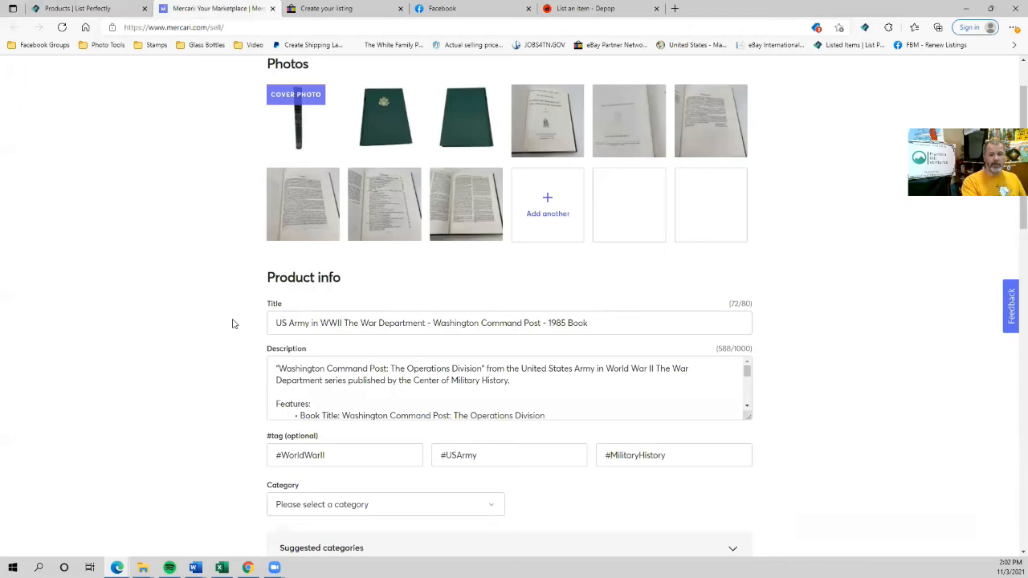
{"action": "scroll", "coordinate": [232, 322], "scroll_direction": "down", "scroll_amount": 2}
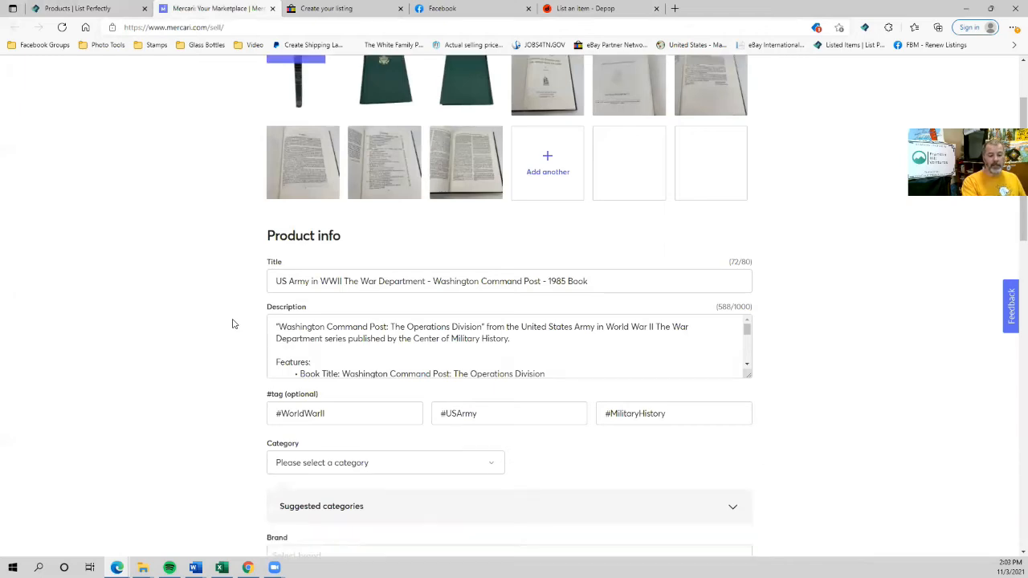
{"action": "scroll", "coordinate": [161, 342], "scroll_direction": "down", "scroll_amount": 2}
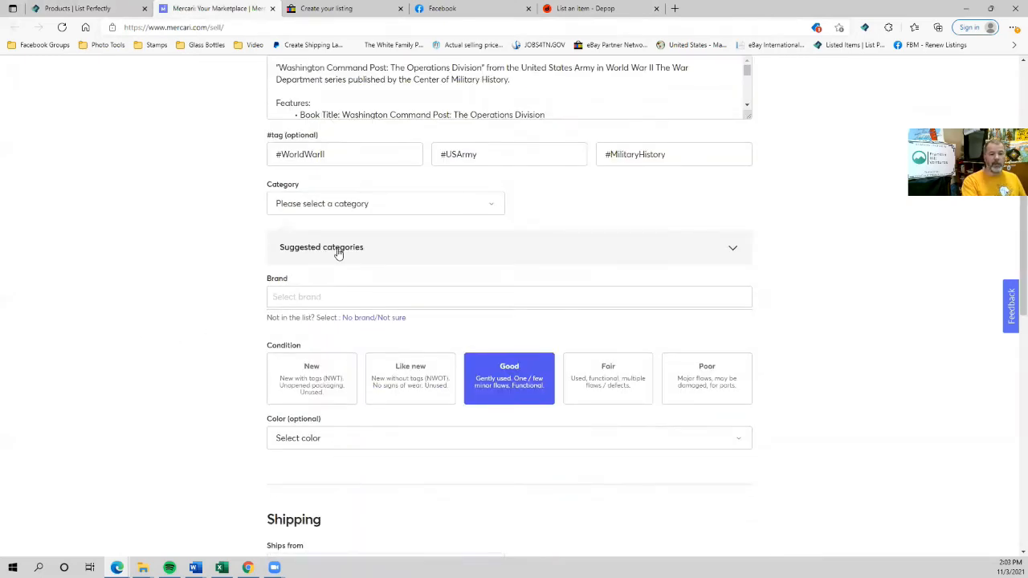
{"action": "left_click", "coordinate": [338, 250]}
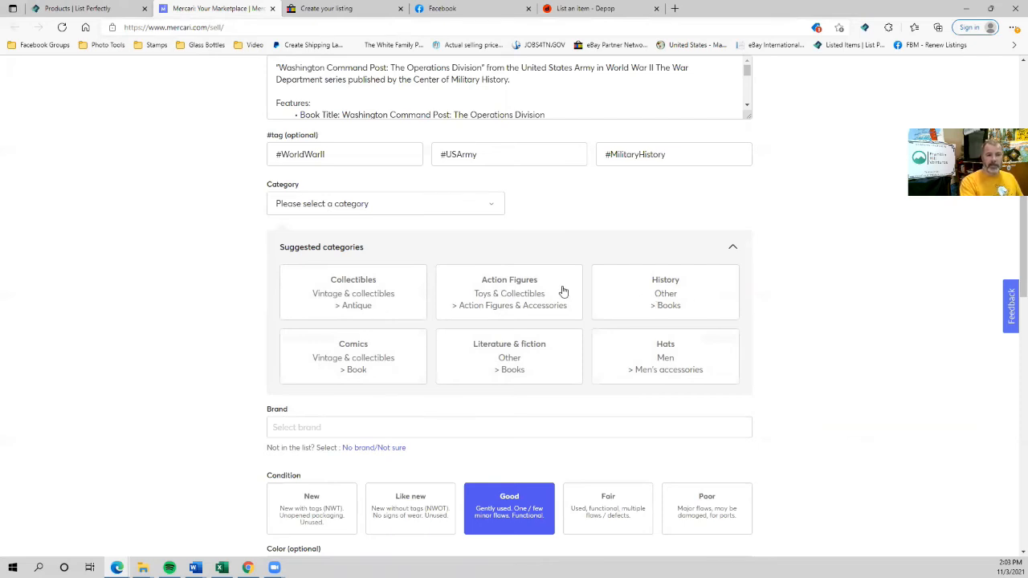
{"action": "left_click", "coordinate": [655, 296]}
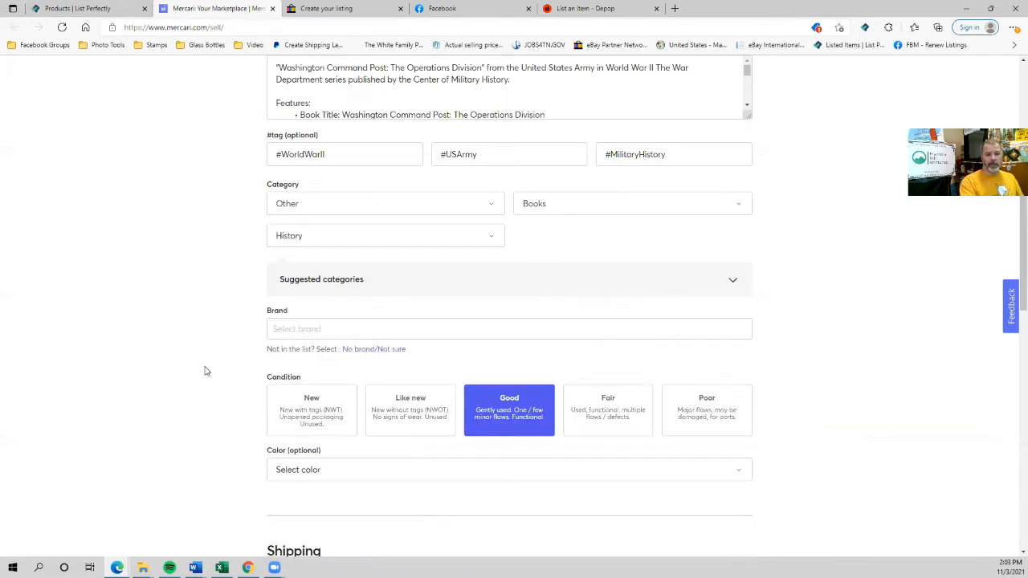
{"action": "left_click", "coordinate": [369, 353]}
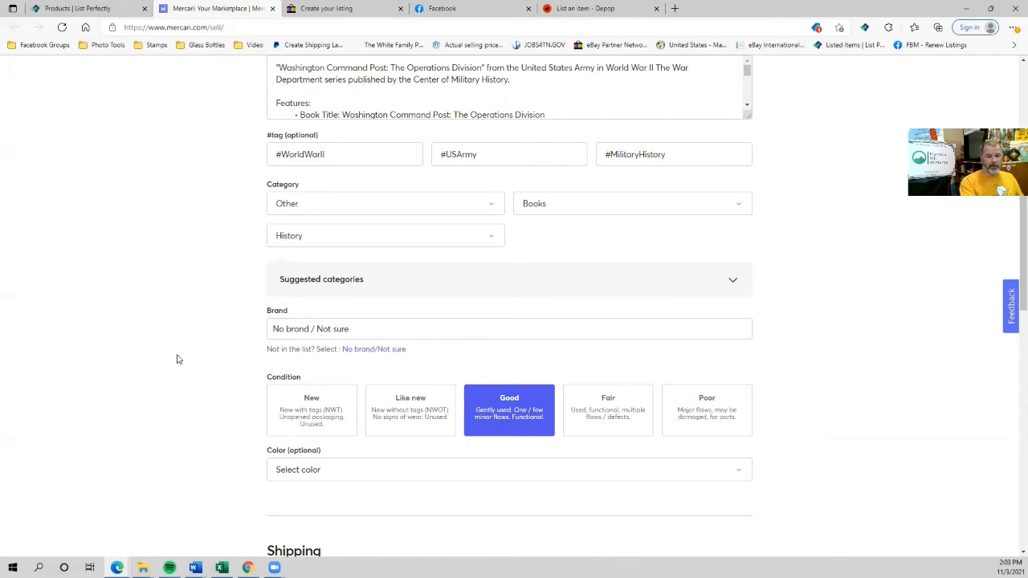
Choose to ship it yourself, turn smart pricing off, and list the book at $18.
{"action": "scroll", "coordinate": [179, 359], "scroll_direction": "down", "scroll_amount": 1}
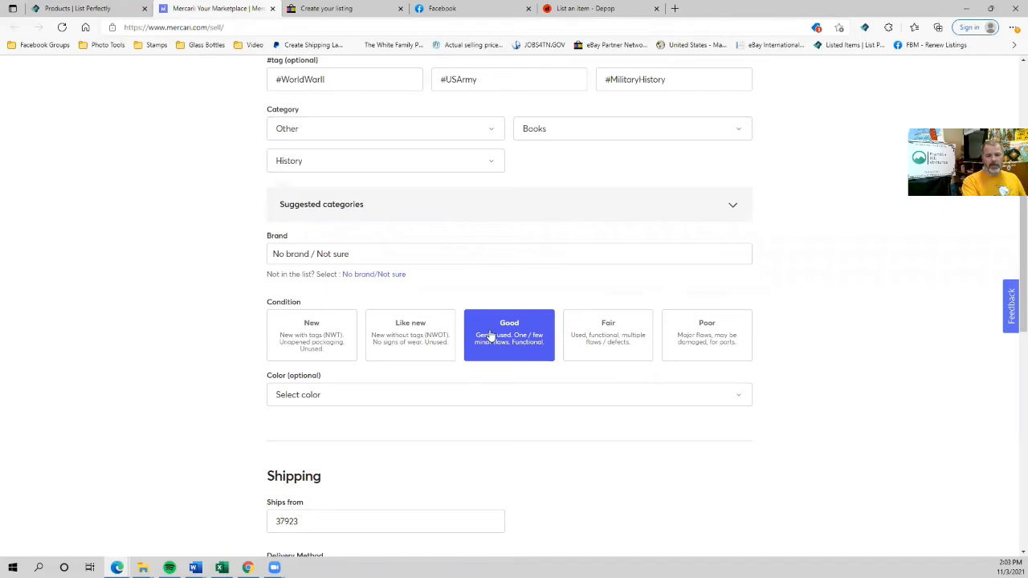
{"action": "scroll", "coordinate": [489, 338], "scroll_direction": "down", "scroll_amount": 2}
{"action": "scroll", "coordinate": [241, 305], "scroll_direction": "down", "scroll_amount": 2}
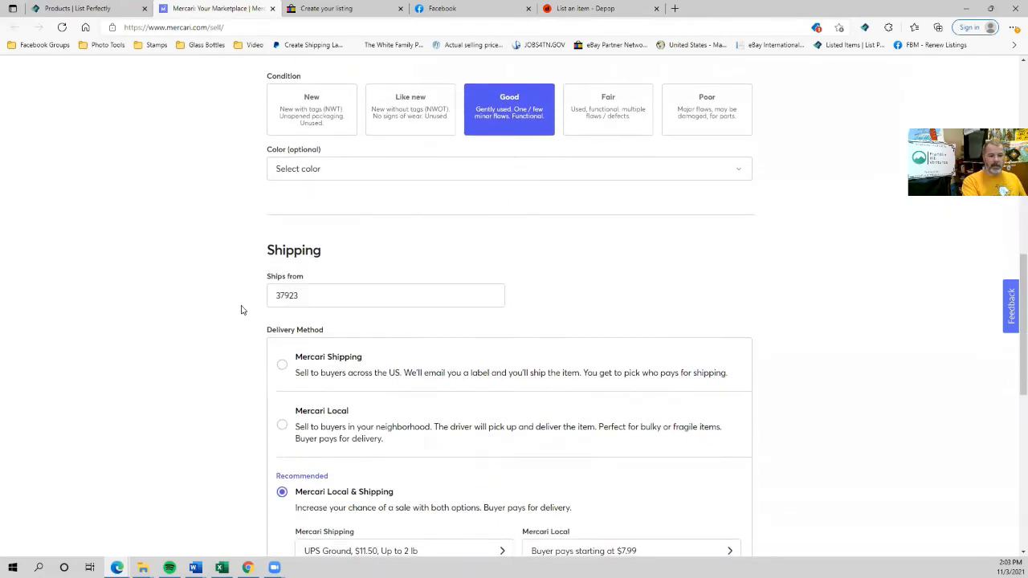
{"action": "scroll", "coordinate": [204, 327], "scroll_direction": "down", "scroll_amount": 2}
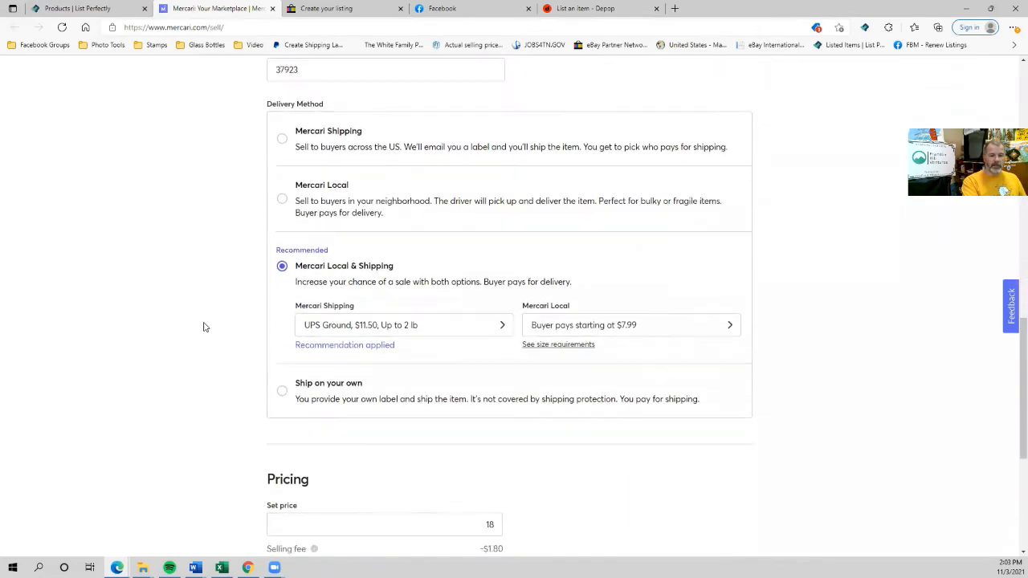
{"action": "left_click", "coordinate": [281, 392]}
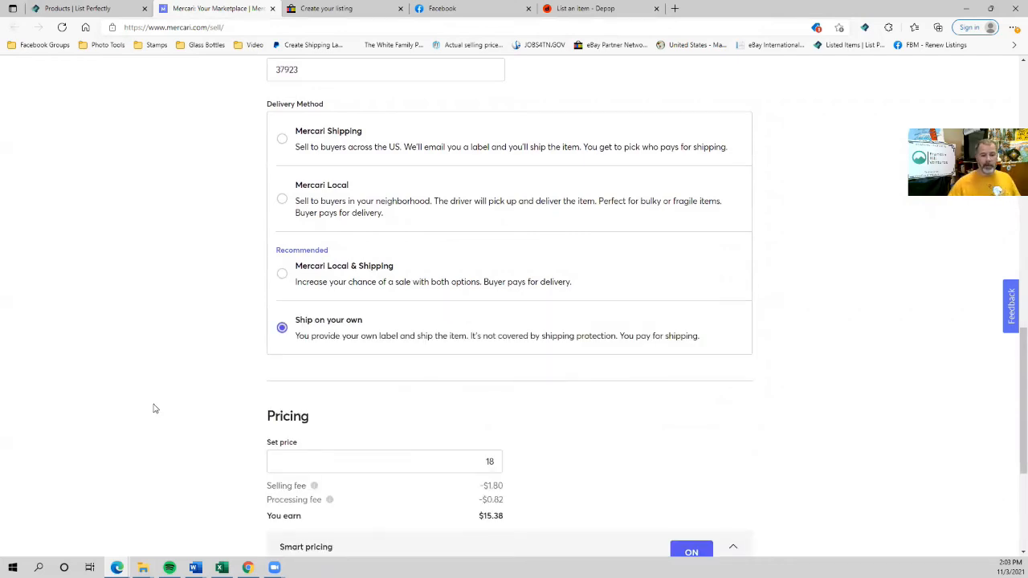
{"action": "scroll", "coordinate": [430, 204], "scroll_direction": "down", "scroll_amount": 1}
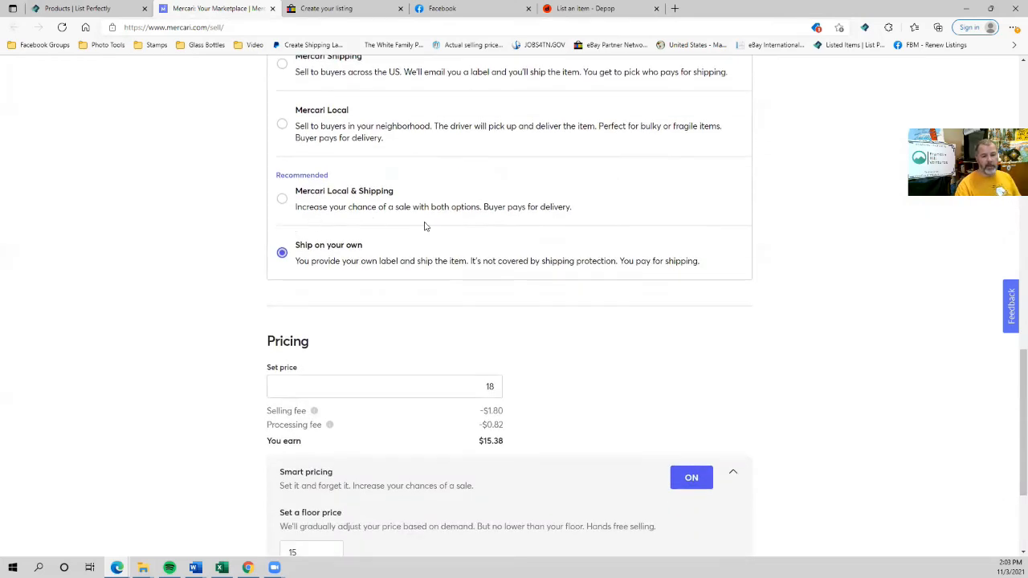
{"action": "scroll", "coordinate": [252, 362], "scroll_direction": "down", "scroll_amount": 2}
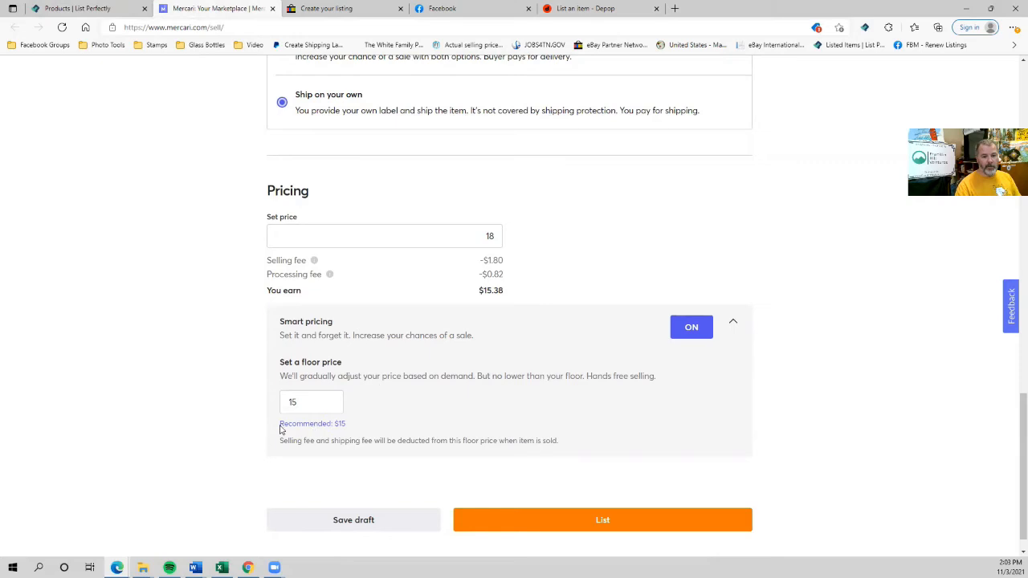
{"action": "left_click", "coordinate": [682, 332]}
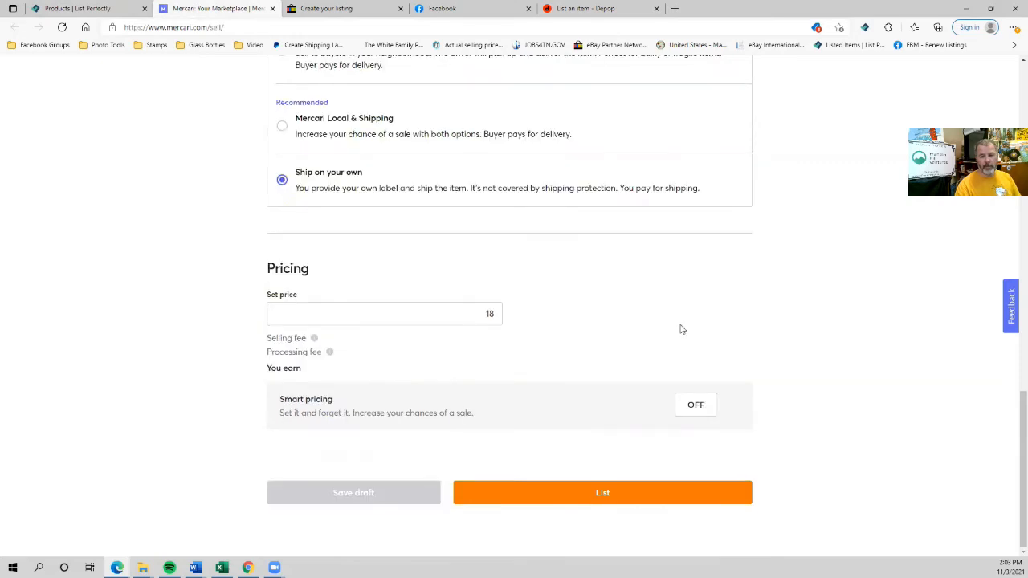
{"action": "left_click", "coordinate": [619, 495]}
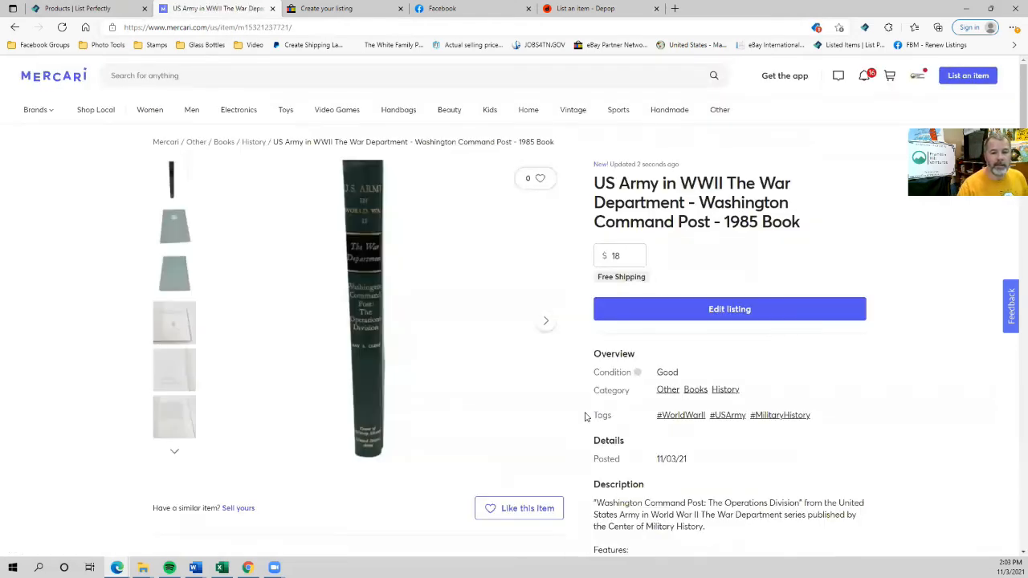
Close the Mercari item page and set the eBay store category to Books > Non-Fiction.
{"action": "left_click", "coordinate": [273, 8]}
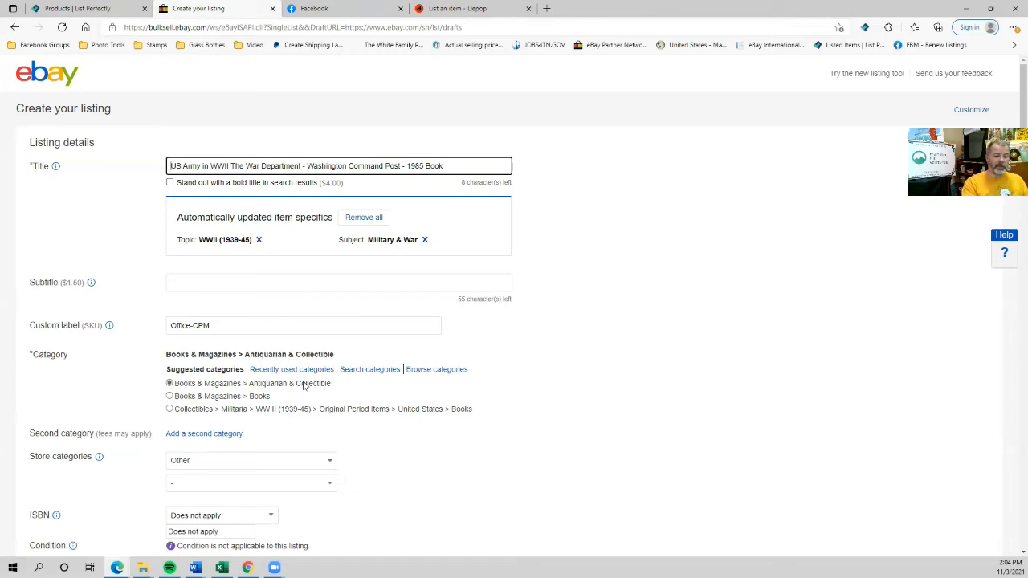
{"action": "scroll", "coordinate": [213, 384], "scroll_direction": "down", "scroll_amount": 1}
{"action": "left_click", "coordinate": [213, 385]}
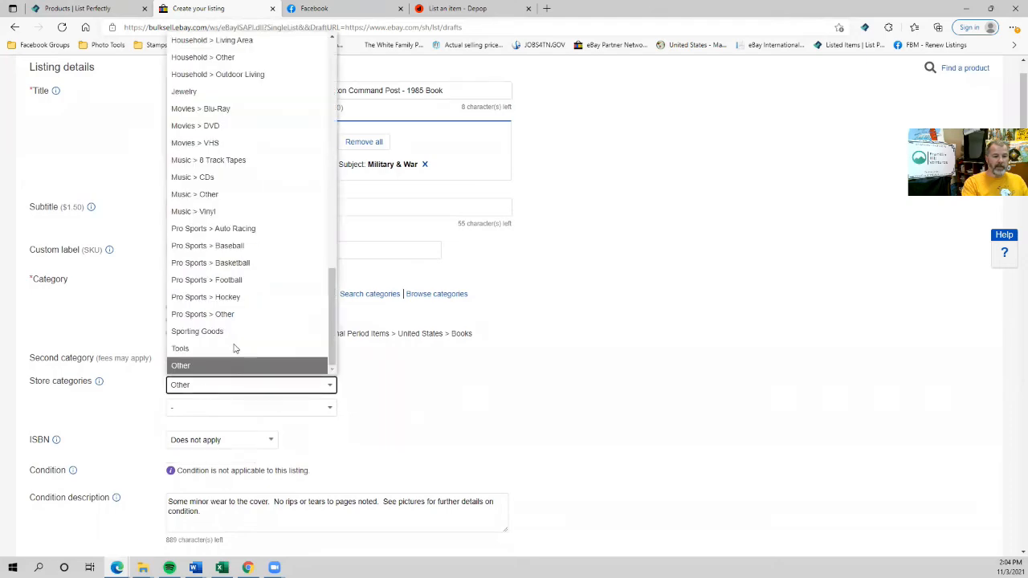
{"action": "scroll", "coordinate": [241, 275], "scroll_direction": "up", "scroll_amount": 10}
{"action": "scroll", "coordinate": [241, 275], "scroll_direction": "up", "scroll_amount": 3}
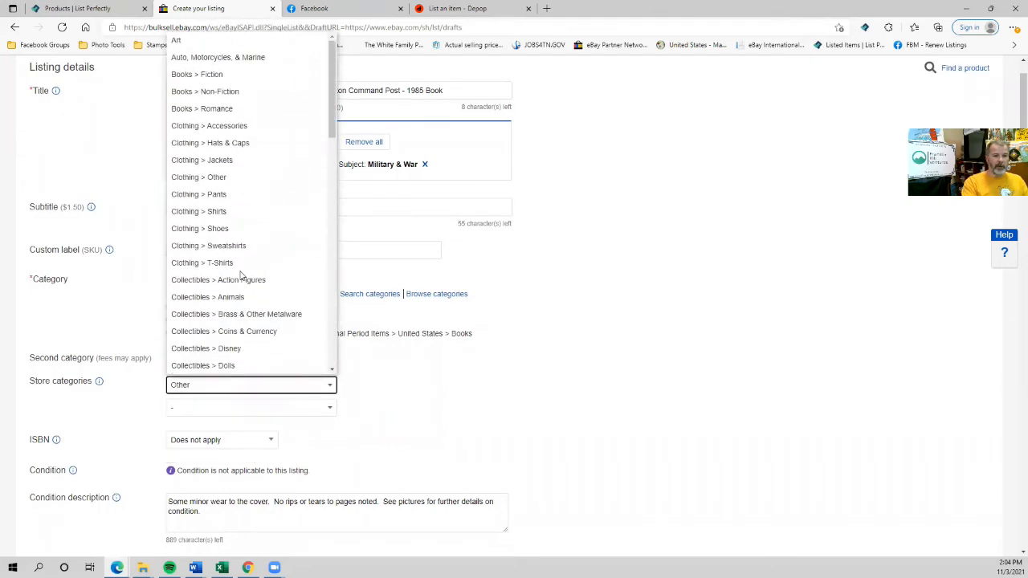
{"action": "left_click", "coordinate": [215, 94]}
{"action": "scroll", "coordinate": [187, 368], "scroll_direction": "down", "scroll_amount": 2}
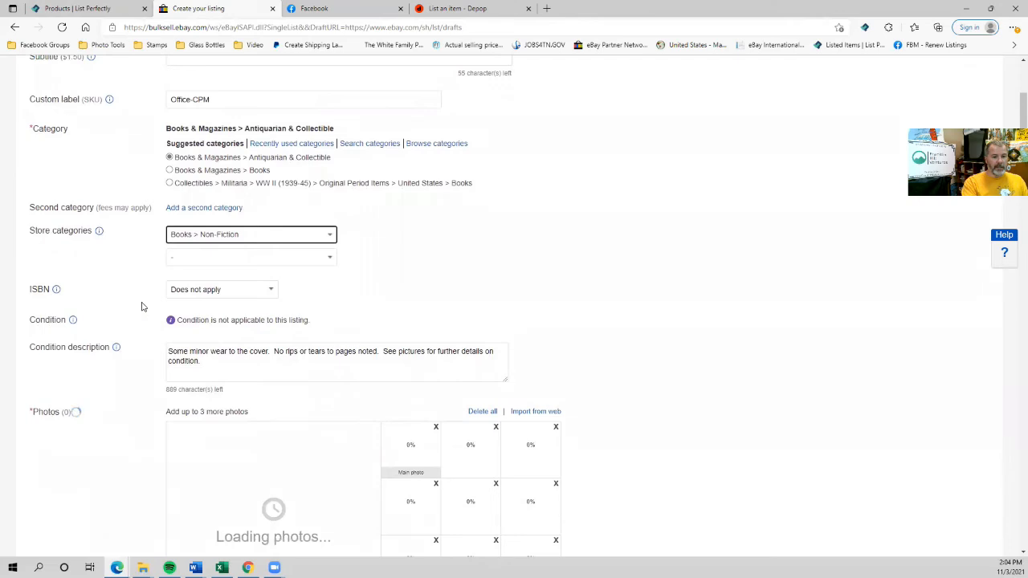
{"action": "scroll", "coordinate": [157, 351], "scroll_direction": "down", "scroll_amount": 1}
{"action": "scroll", "coordinate": [392, 394], "scroll_direction": "up", "scroll_amount": 1}
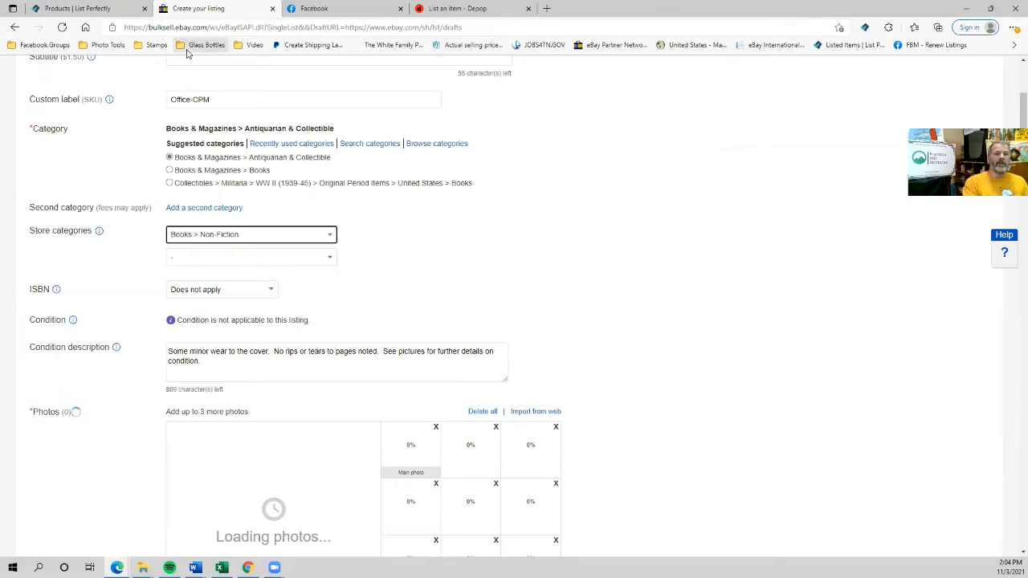
Close the eBay draft, copy the book to a new eBay draft, and return to Facebook.
{"action": "left_click", "coordinate": [273, 10]}
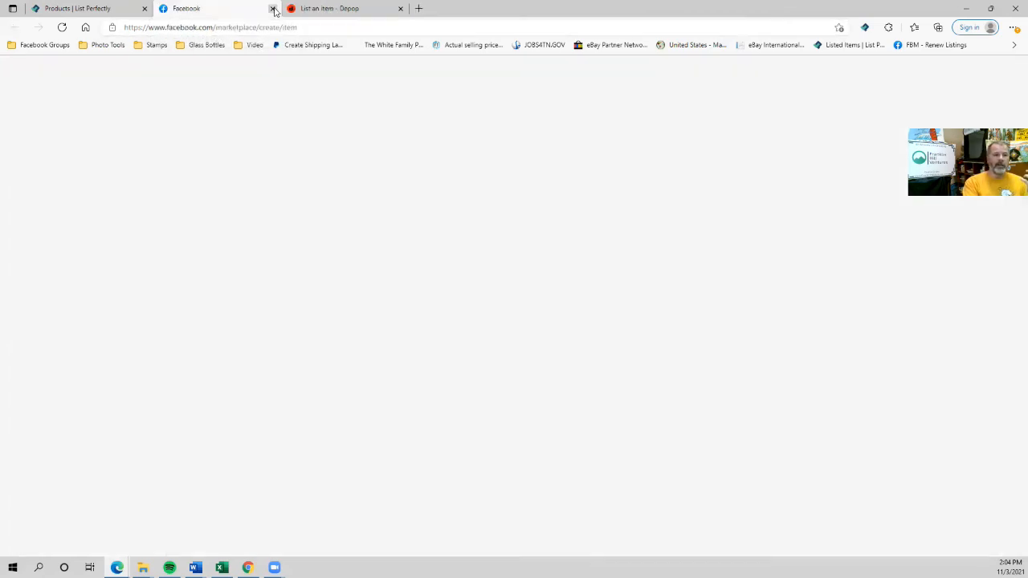
{"action": "left_click", "coordinate": [69, 10]}
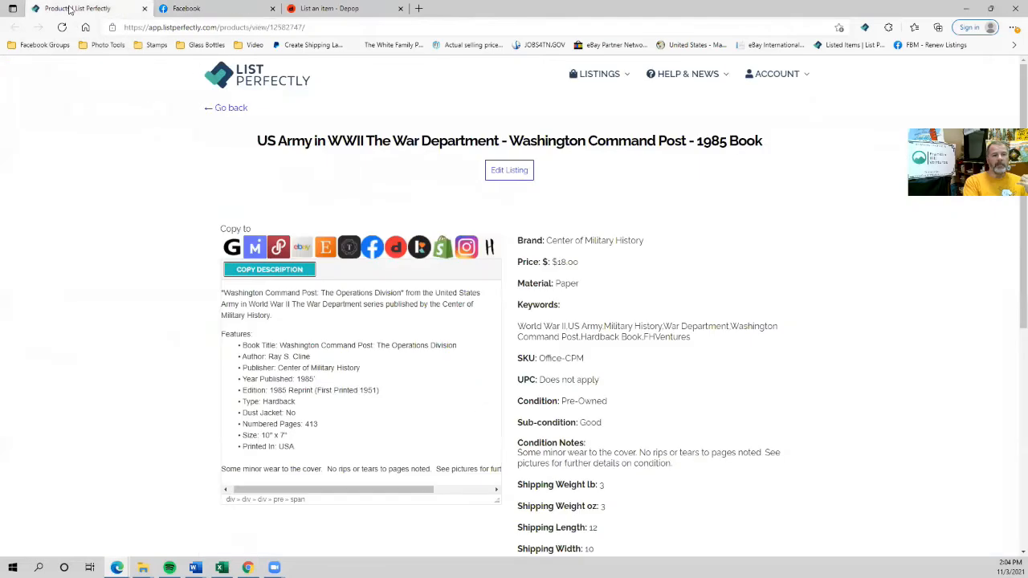
{"action": "left_click", "coordinate": [301, 247]}
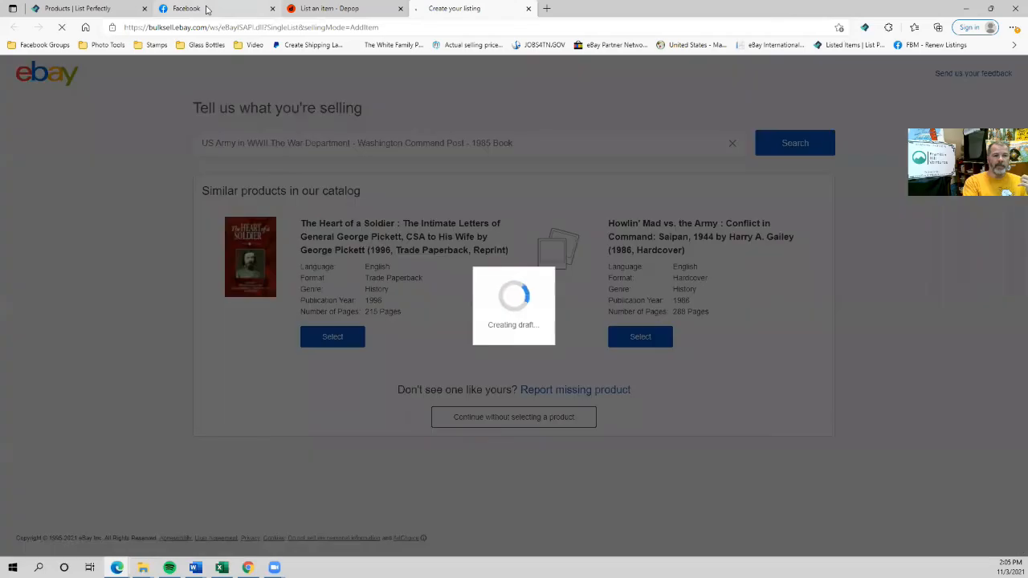
{"action": "left_click", "coordinate": [206, 9]}
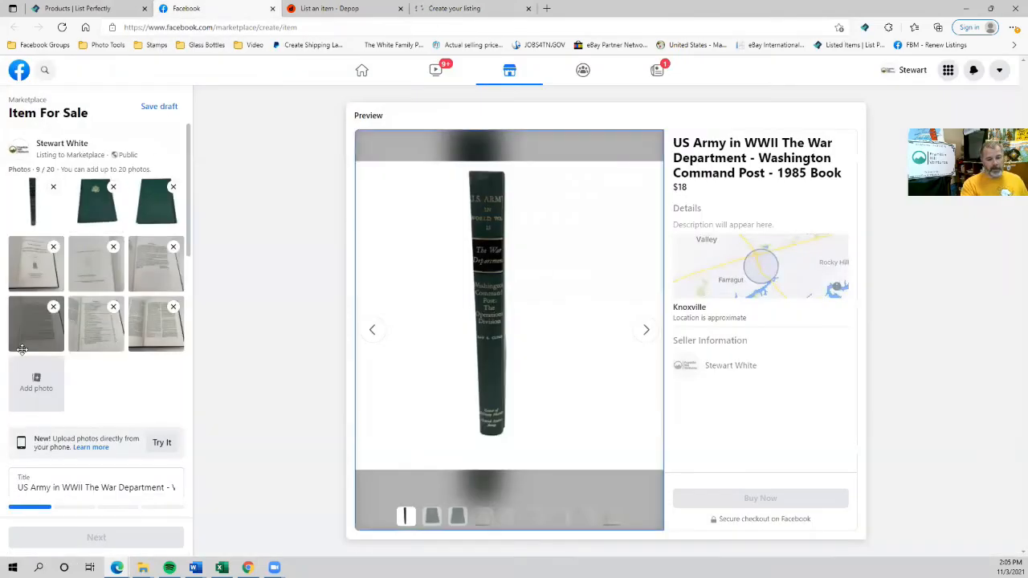
Set the Marketplace category to Books, Movies & Music > Books.
{"action": "scroll", "coordinate": [17, 363], "scroll_direction": "down", "scroll_amount": 2}
{"action": "scroll", "coordinate": [17, 363], "scroll_direction": "down", "scroll_amount": 1}
{"action": "left_click", "coordinate": [46, 338]}
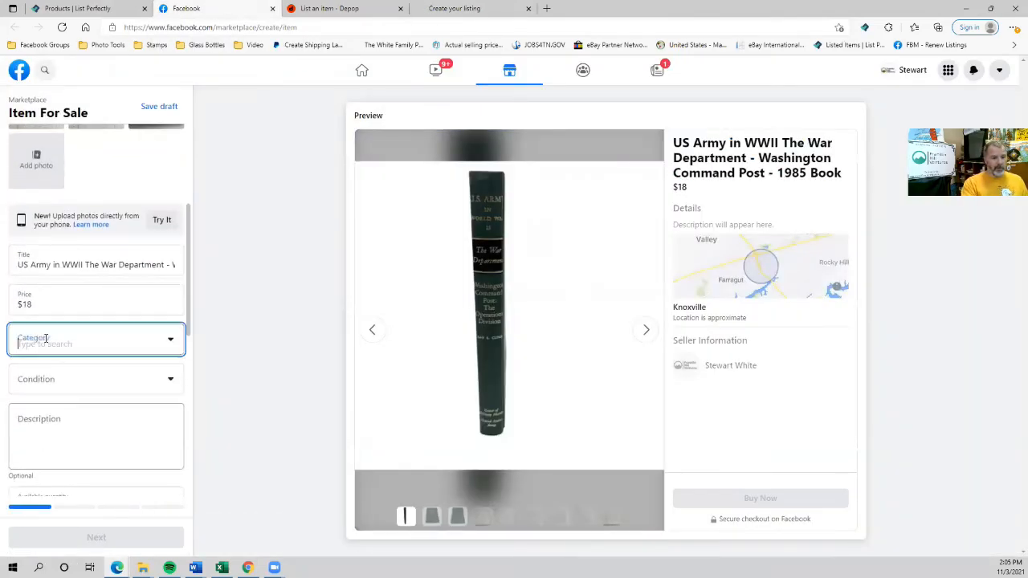
{"action": "scroll", "coordinate": [40, 391], "scroll_direction": "down", "scroll_amount": 1}
{"action": "left_click", "coordinate": [41, 416]}
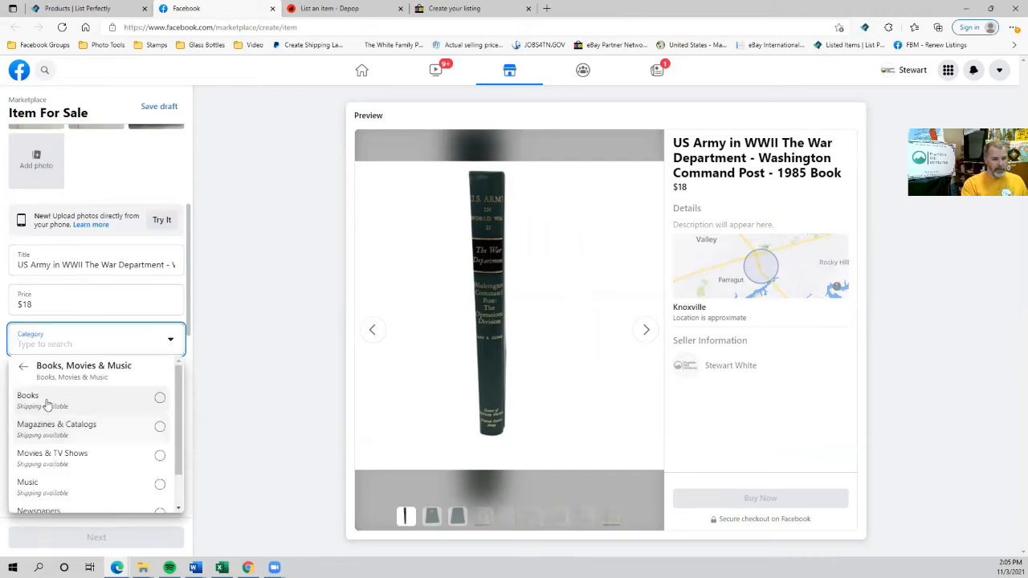
{"action": "left_click", "coordinate": [47, 401]}
Set the condition to Used - Good, correcting an accidental Used - Like New choice.
{"action": "left_click", "coordinate": [49, 392]}
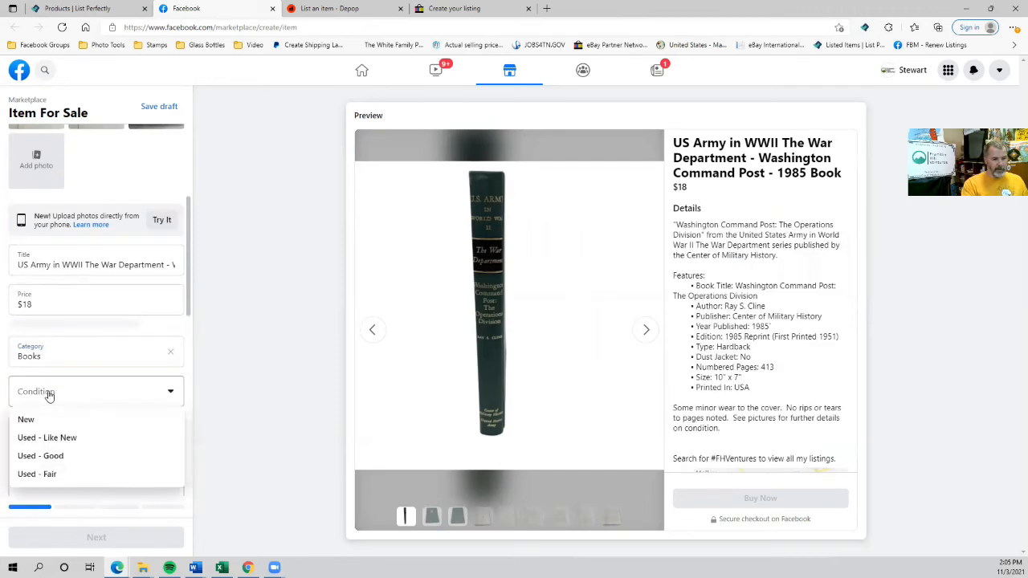
{"action": "left_click", "coordinate": [48, 438]}
{"action": "scroll", "coordinate": [69, 377], "scroll_direction": "down", "scroll_amount": 1}
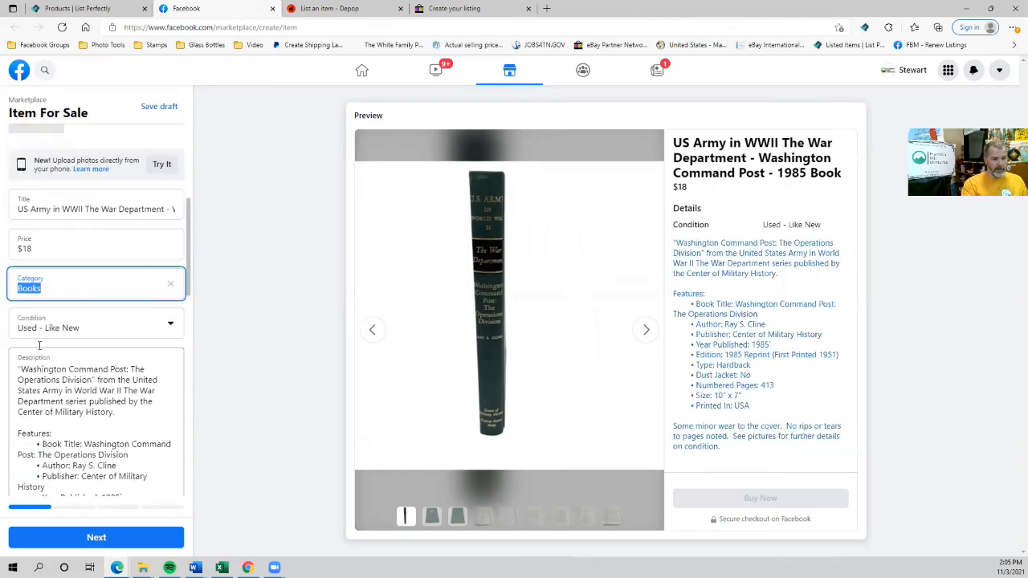
{"action": "left_click", "coordinate": [82, 328]}
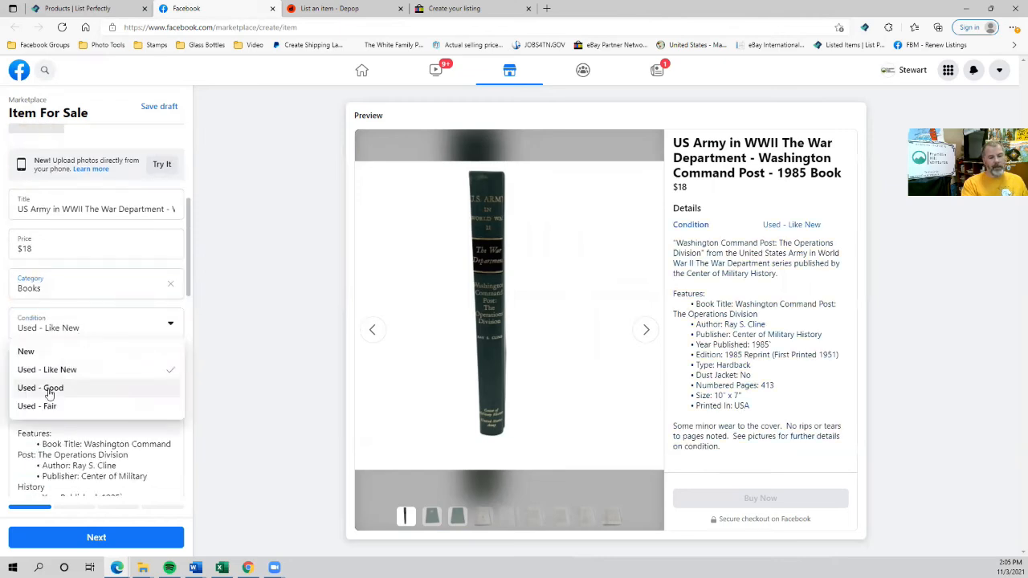
{"action": "left_click", "coordinate": [49, 390]}
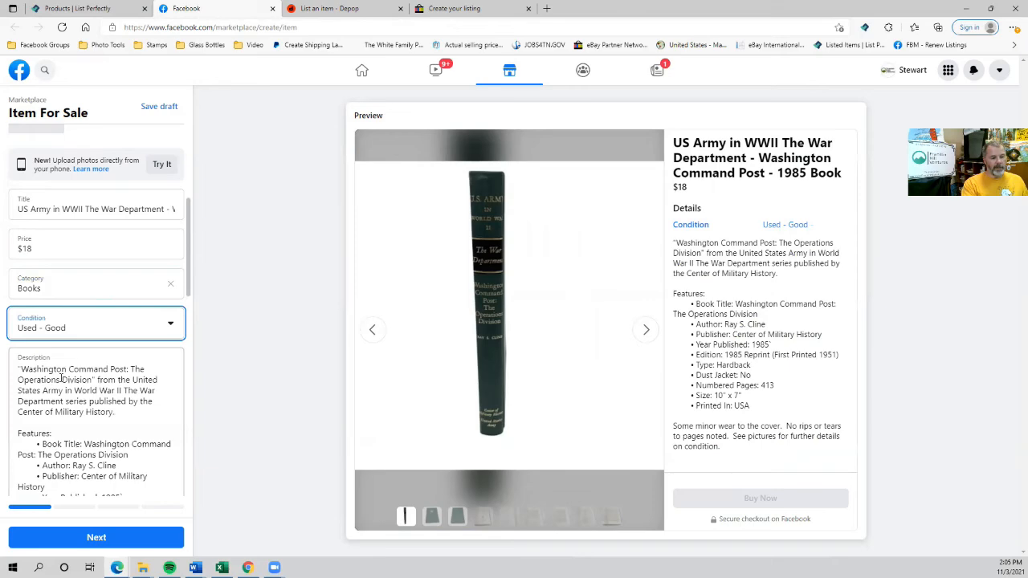
Set the book genre to (Non-Fiction) History and continue to the delivery step.
{"action": "scroll", "coordinate": [61, 378], "scroll_direction": "down", "scroll_amount": 10}
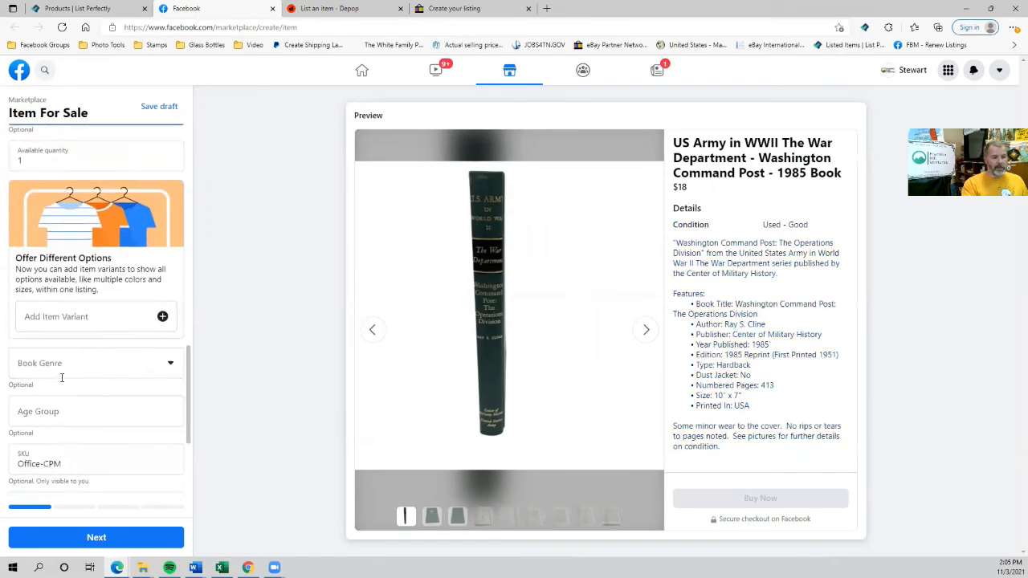
{"action": "scroll", "coordinate": [61, 377], "scroll_direction": "up", "scroll_amount": 4}
{"action": "scroll", "coordinate": [23, 333], "scroll_direction": "down", "scroll_amount": 2}
{"action": "scroll", "coordinate": [23, 333], "scroll_direction": "down", "scroll_amount": 3}
{"action": "left_click", "coordinate": [50, 307]}
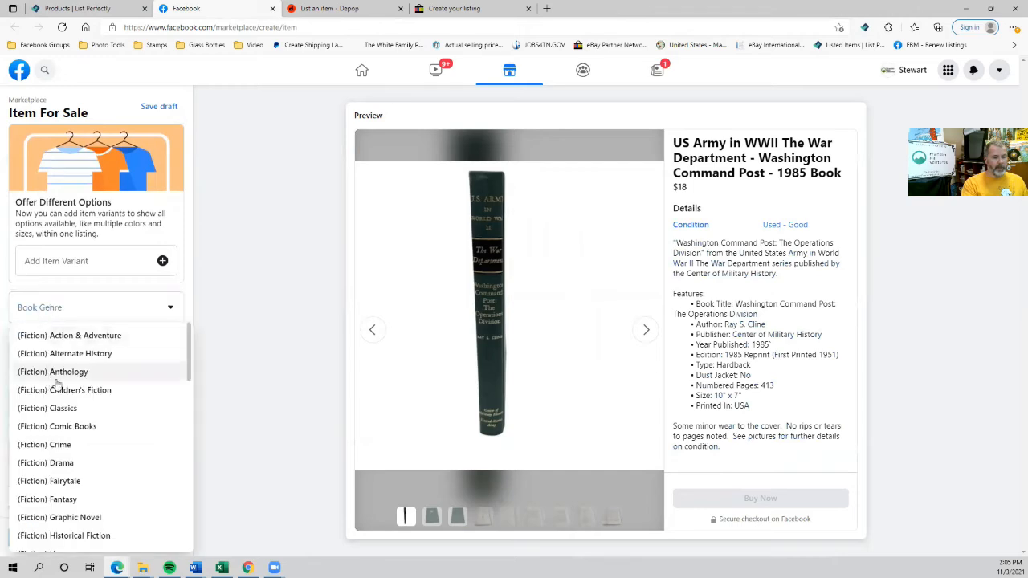
{"action": "scroll", "coordinate": [57, 402], "scroll_direction": "down", "scroll_amount": 5}
{"action": "scroll", "coordinate": [56, 418], "scroll_direction": "down", "scroll_amount": 3}
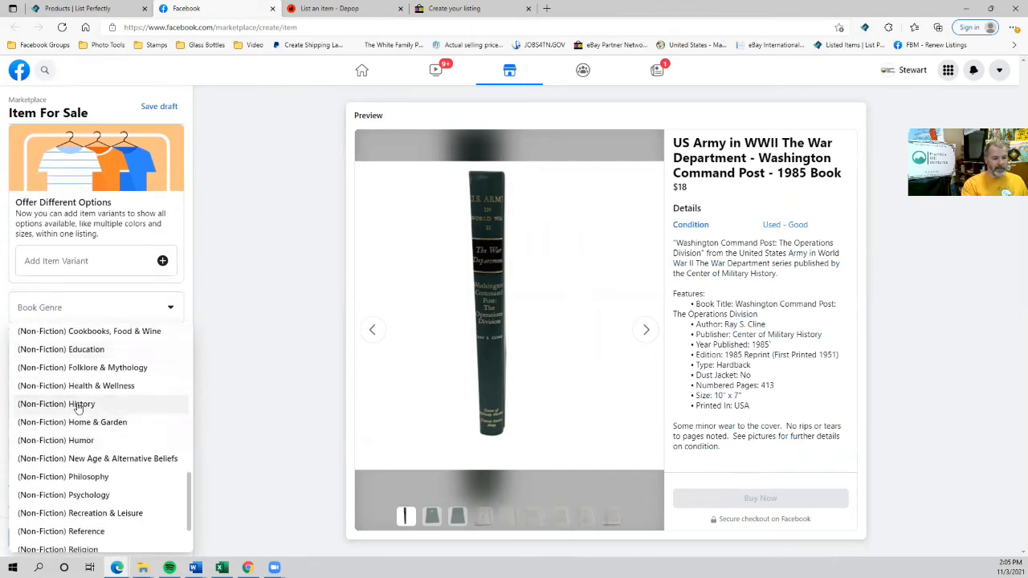
{"action": "left_click", "coordinate": [78, 405]}
{"action": "scroll", "coordinate": [96, 361], "scroll_direction": "down", "scroll_amount": 2}
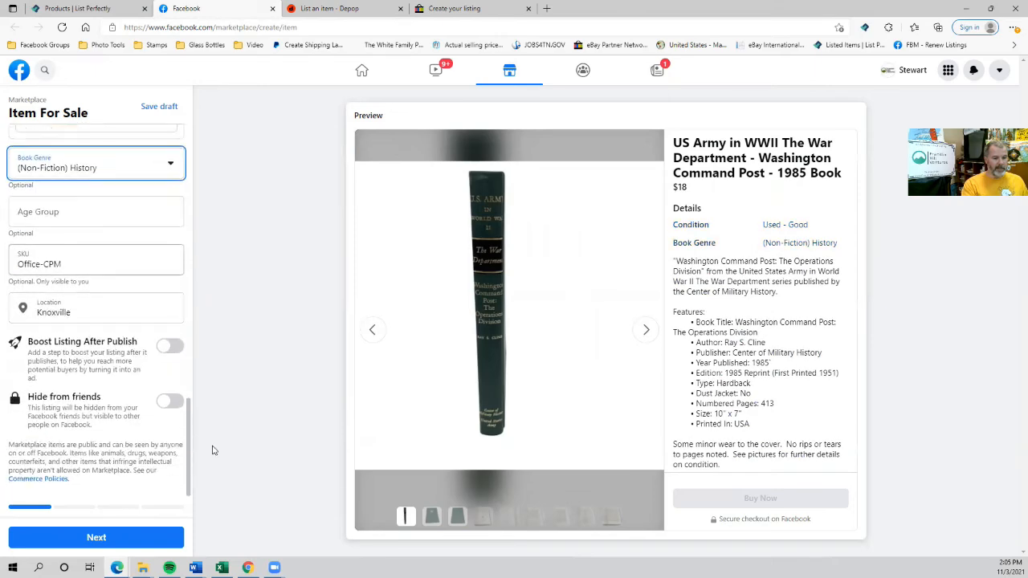
{"action": "left_click", "coordinate": [113, 533]}
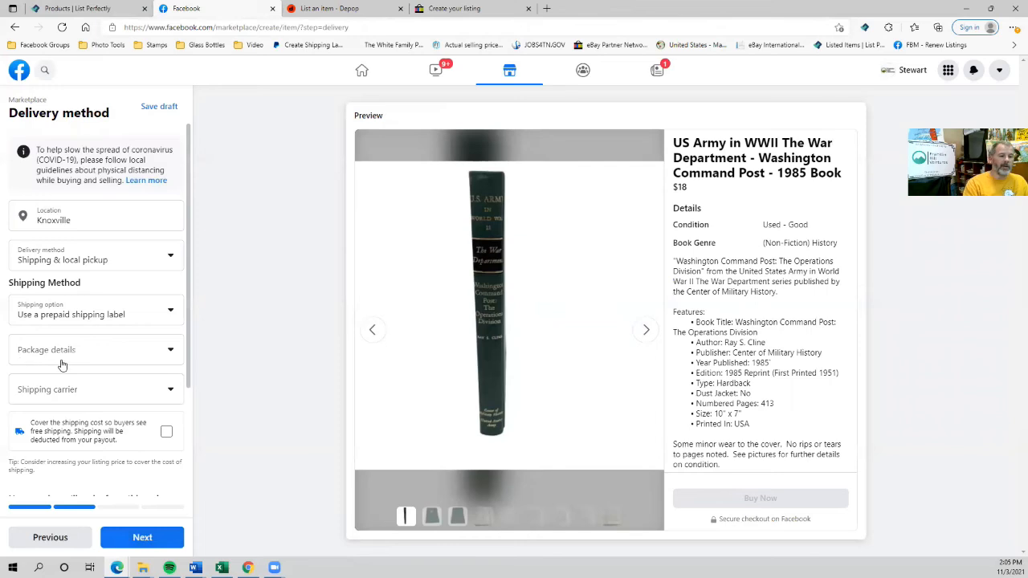
Use your own shipping label with a $0 rate and free shipping for buyers.
{"action": "left_click", "coordinate": [116, 317]}
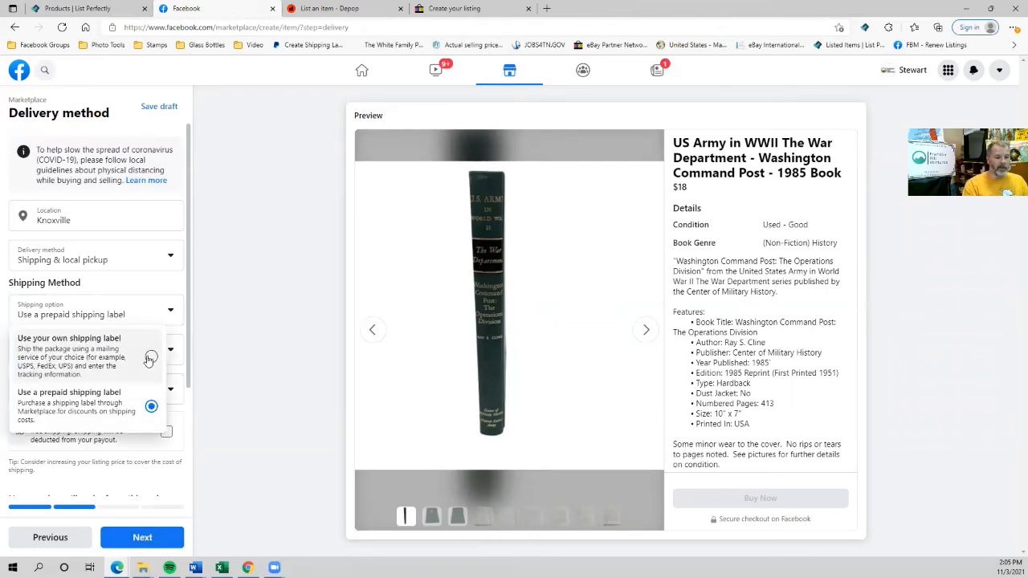
{"action": "left_click", "coordinate": [148, 359]}
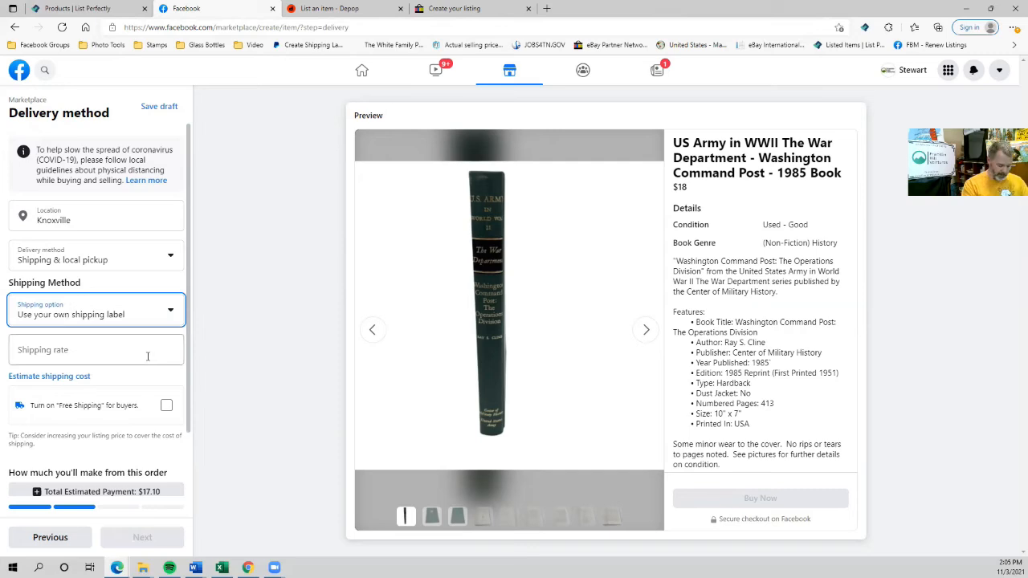
{"action": "left_click", "coordinate": [56, 353]}
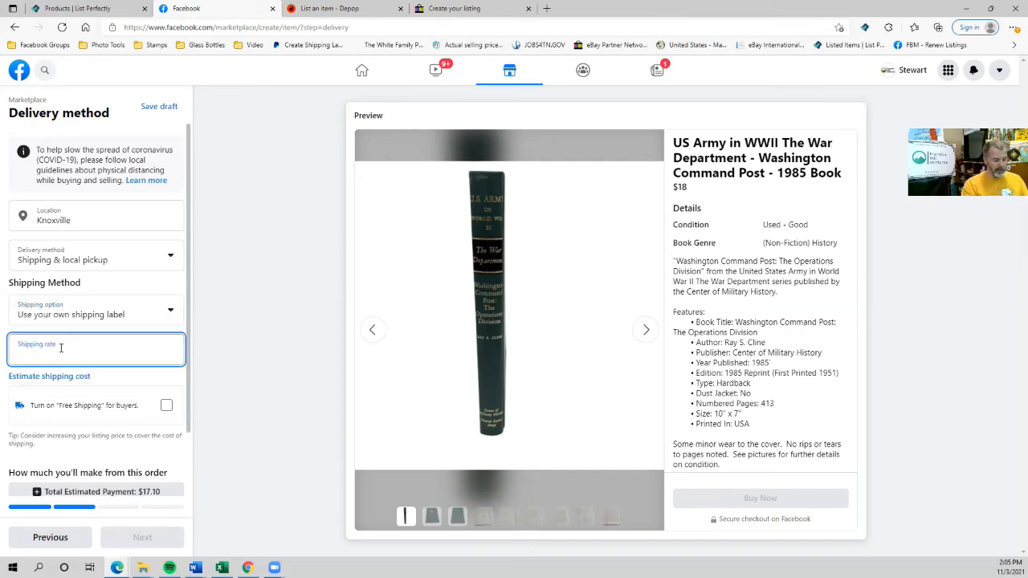
{"action": "type", "text": "0"}
{"action": "left_click", "coordinate": [165, 406]}
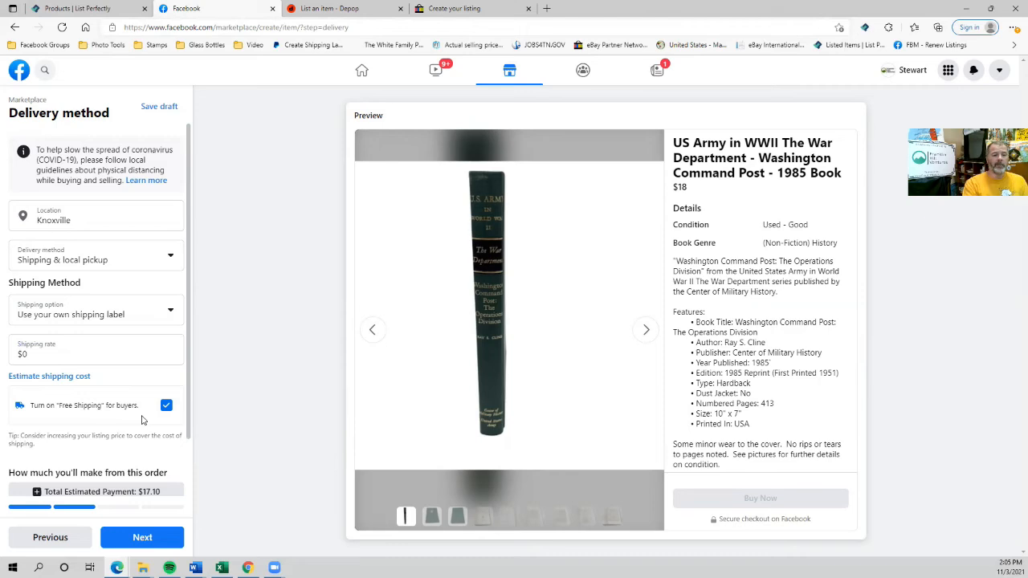
Allow offers above a minimum price and publish the book listing on Marketplace.
{"action": "scroll", "coordinate": [102, 420], "scroll_direction": "down", "scroll_amount": 2}
{"action": "left_click", "coordinate": [138, 538]}
{"action": "left_click", "coordinate": [170, 197]}
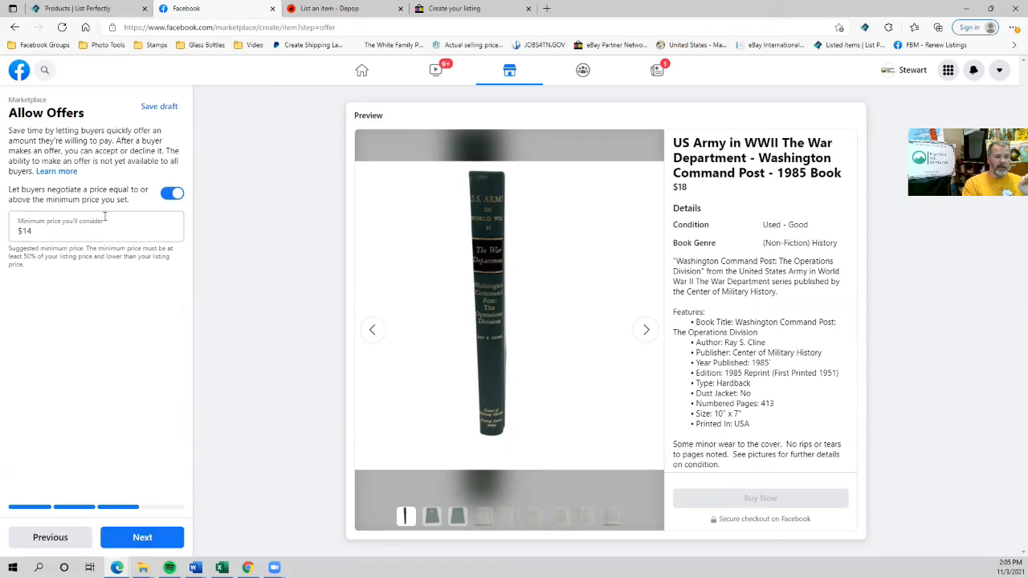
{"action": "left_click", "coordinate": [144, 544]}
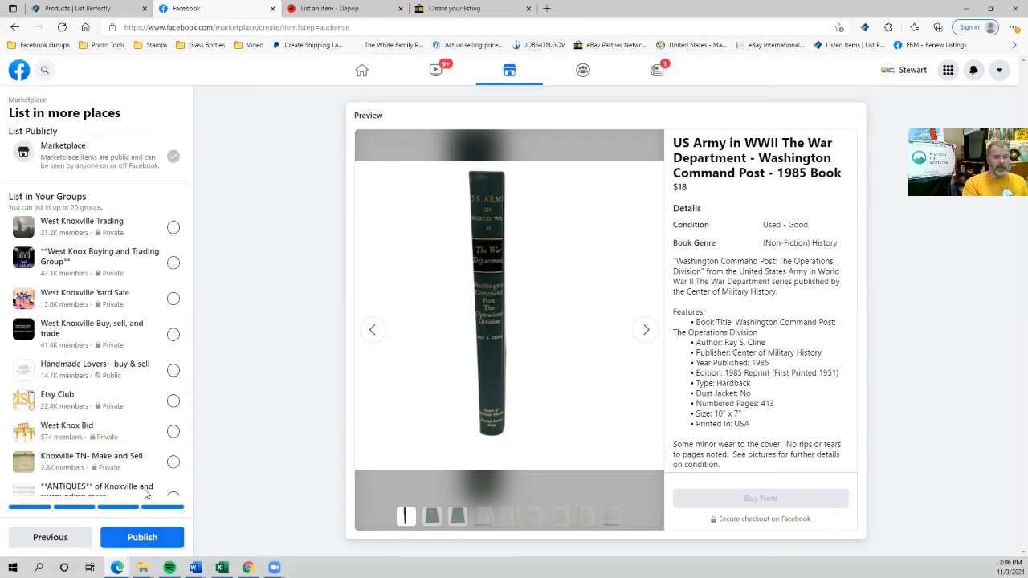
{"action": "left_click", "coordinate": [141, 539]}
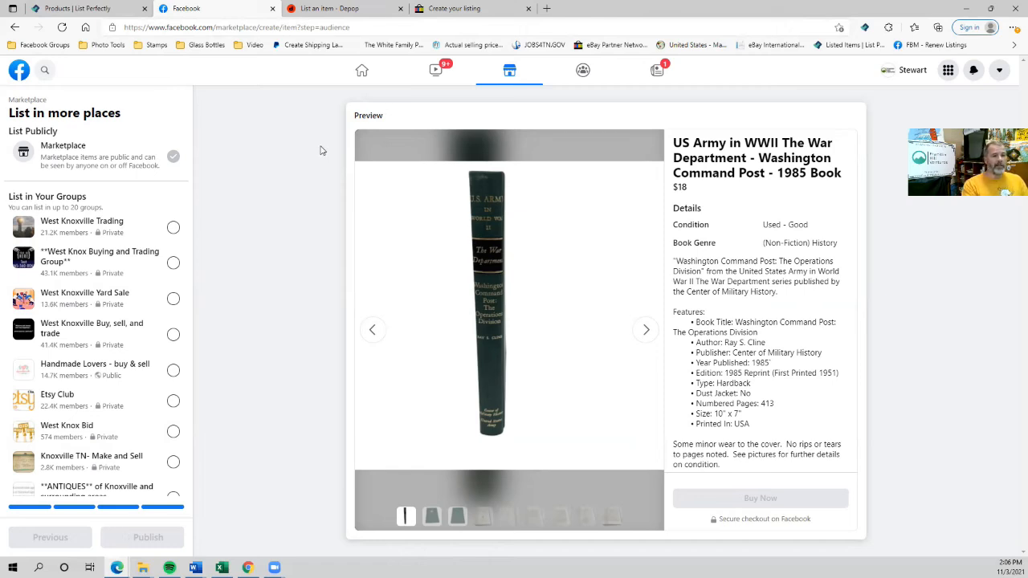
On the Depop form, set category to Books & magazines and condition to Used - Good.
{"action": "left_click", "coordinate": [337, 10]}
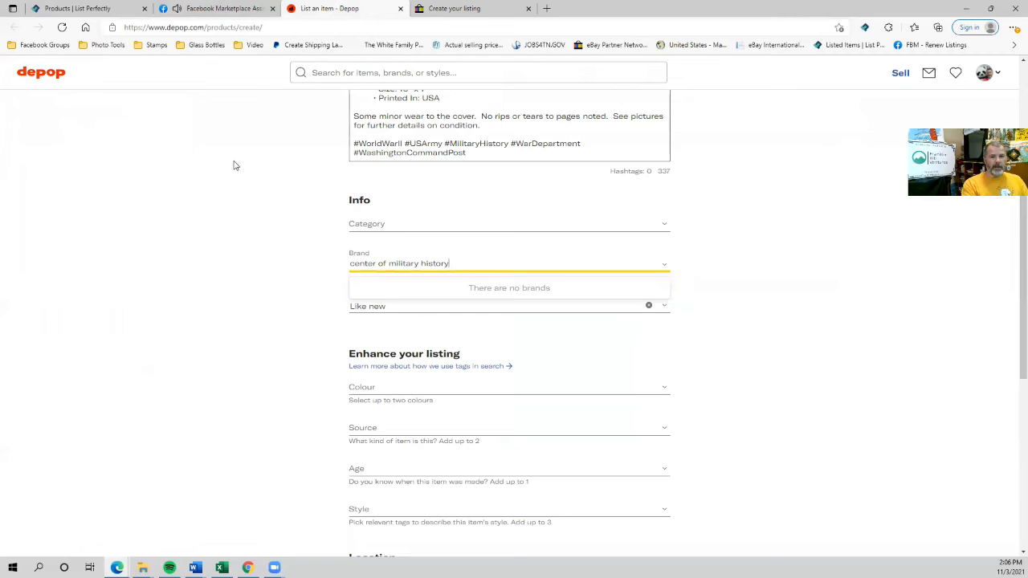
{"action": "left_click", "coordinate": [380, 227]}
{"action": "scroll", "coordinate": [395, 353], "scroll_direction": "down", "scroll_amount": 5}
{"action": "scroll", "coordinate": [397, 355], "scroll_direction": "down", "scroll_amount": 3}
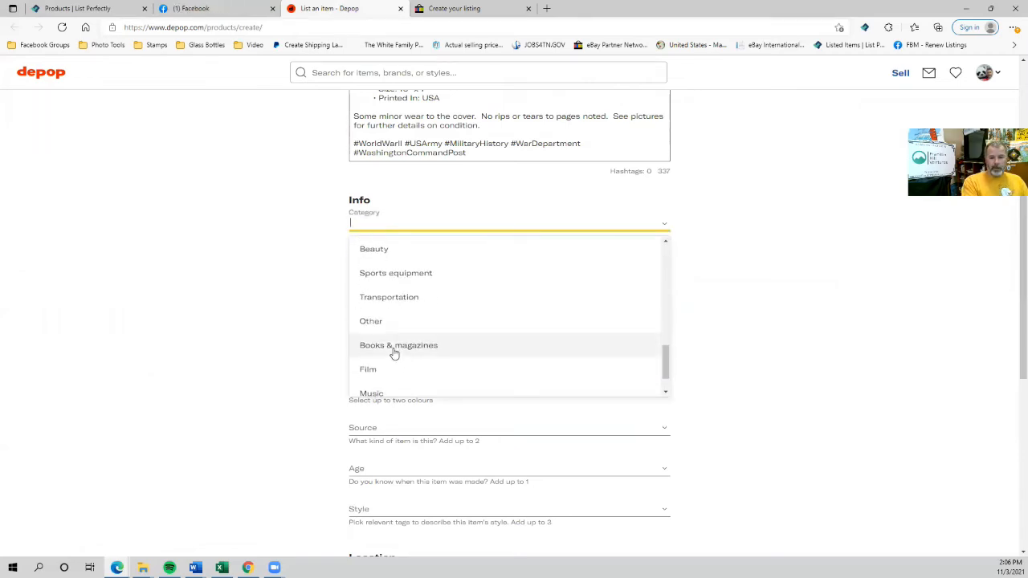
{"action": "left_click", "coordinate": [394, 347]}
{"action": "left_click", "coordinate": [393, 308]}
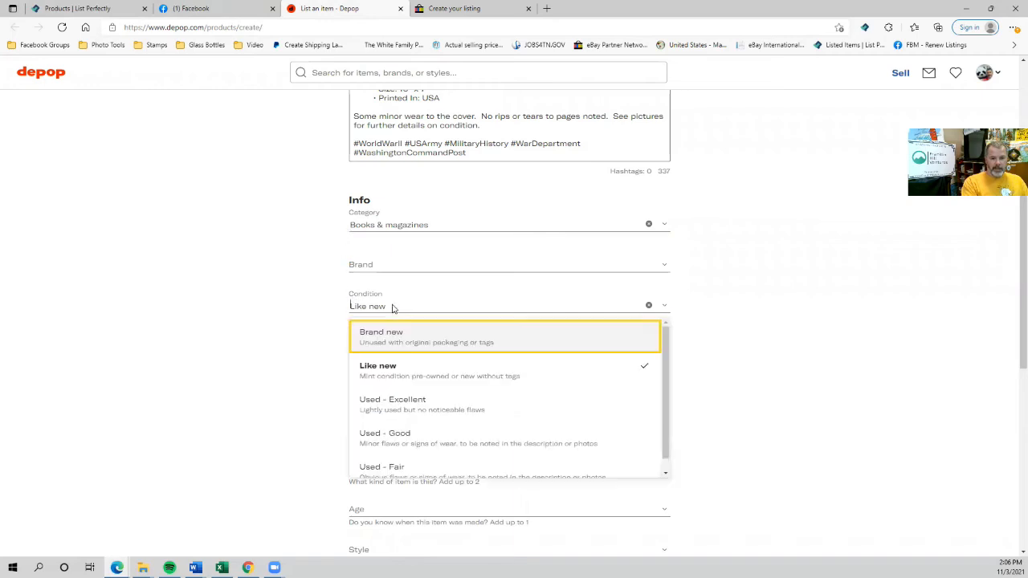
{"action": "left_click", "coordinate": [416, 443]}
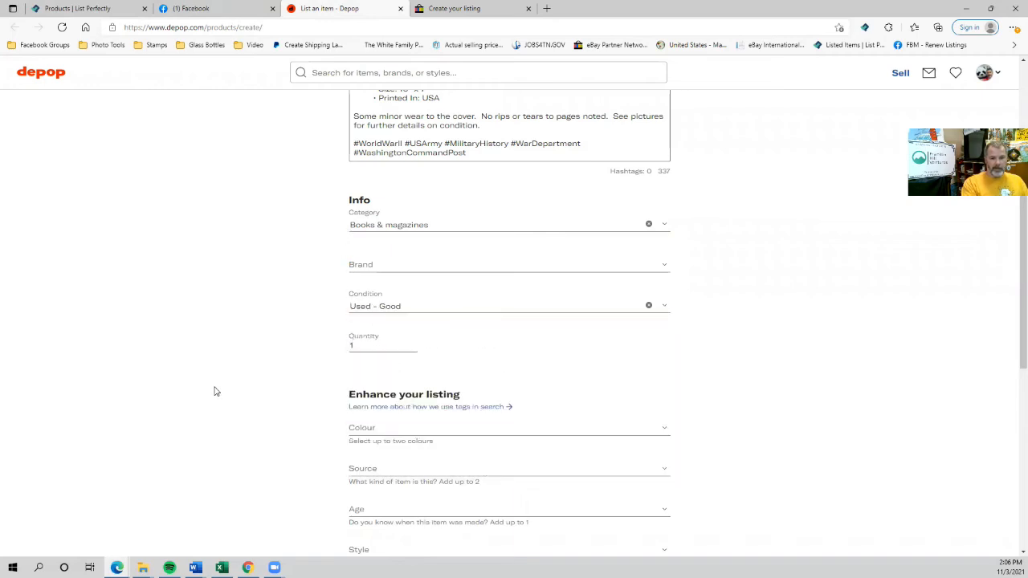
Tag the source as Vintage and Preloved and set the age to 80s.
{"action": "scroll", "coordinate": [215, 391], "scroll_direction": "down", "scroll_amount": 4}
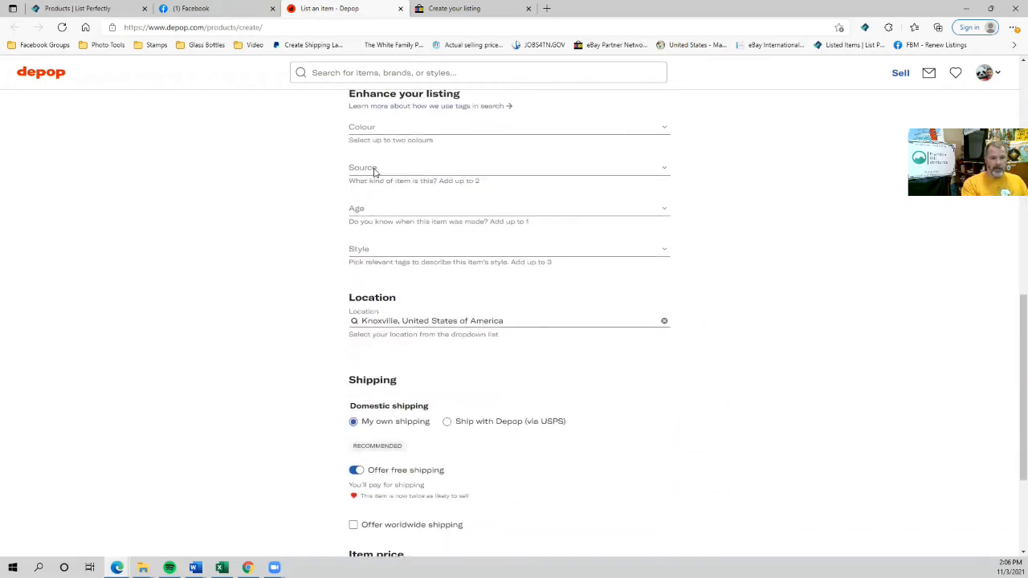
{"action": "left_click", "coordinate": [363, 168]}
{"action": "left_click", "coordinate": [368, 196]}
{"action": "left_click", "coordinate": [417, 166]}
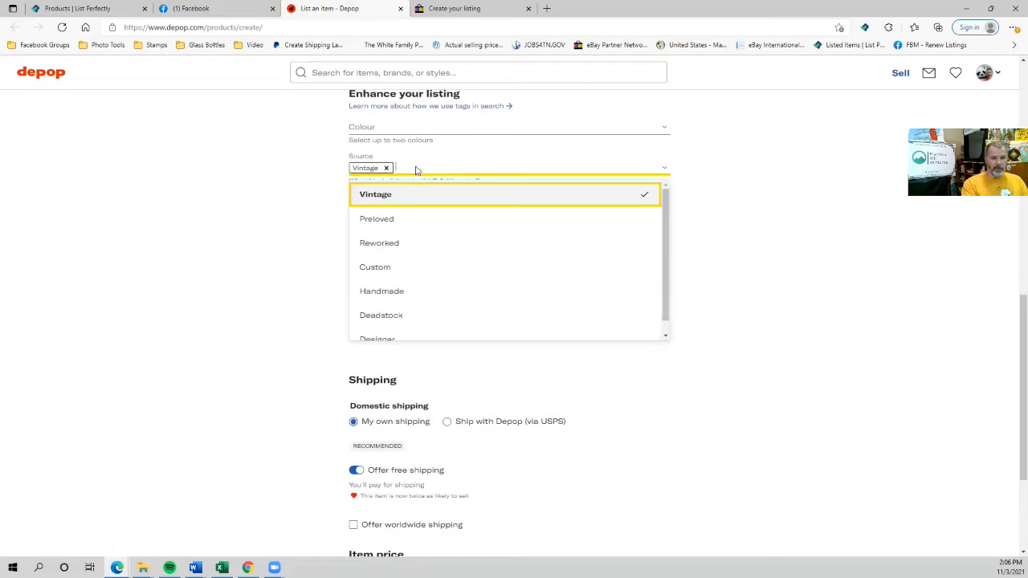
{"action": "left_click", "coordinate": [391, 218]}
{"action": "left_click", "coordinate": [366, 210]}
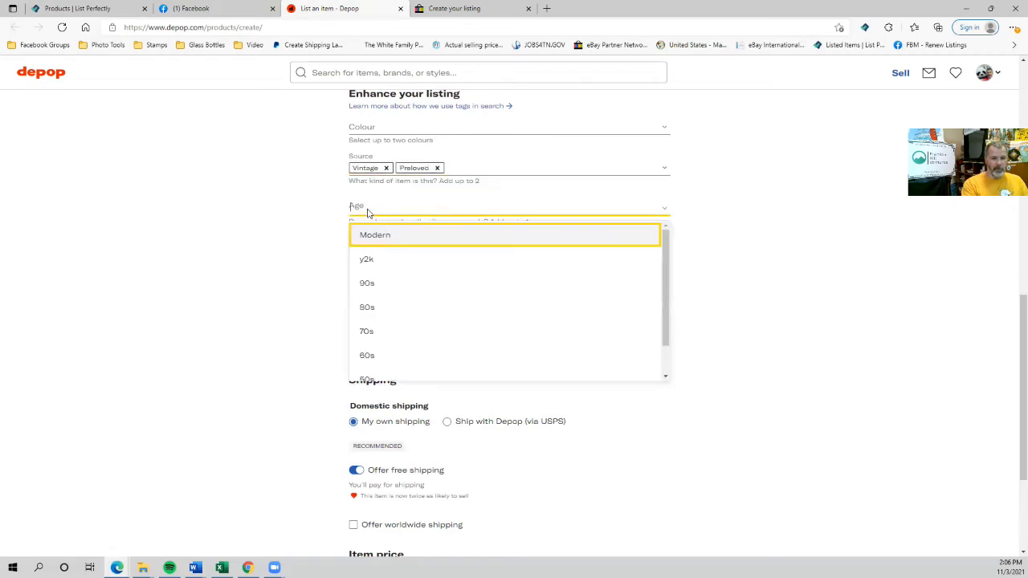
{"action": "left_click", "coordinate": [381, 312]}
Post the Washington Command Post listing on Depop.
{"action": "scroll", "coordinate": [314, 303], "scroll_direction": "down", "scroll_amount": 1}
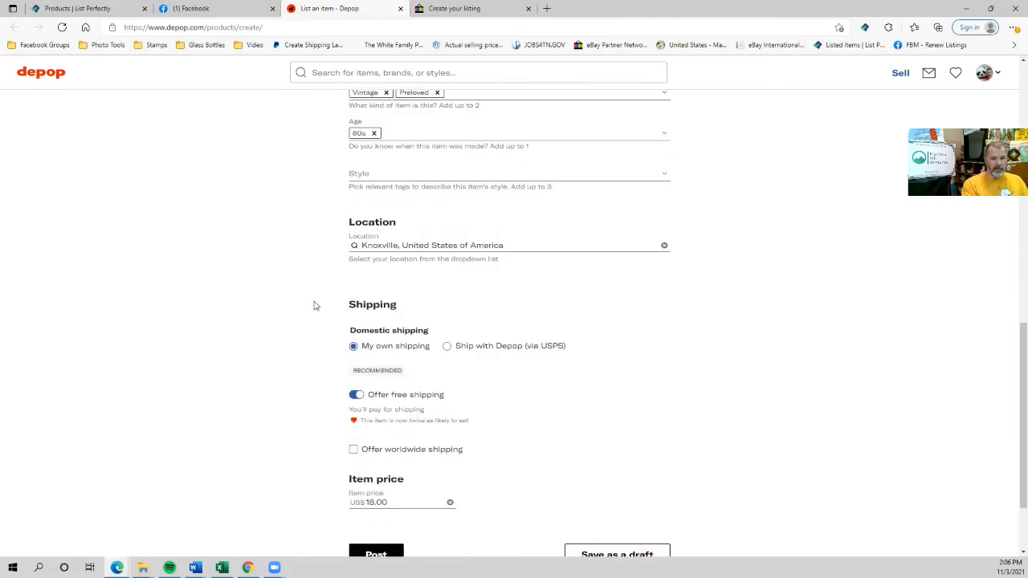
{"action": "scroll", "coordinate": [314, 305], "scroll_direction": "up", "scroll_amount": 7}
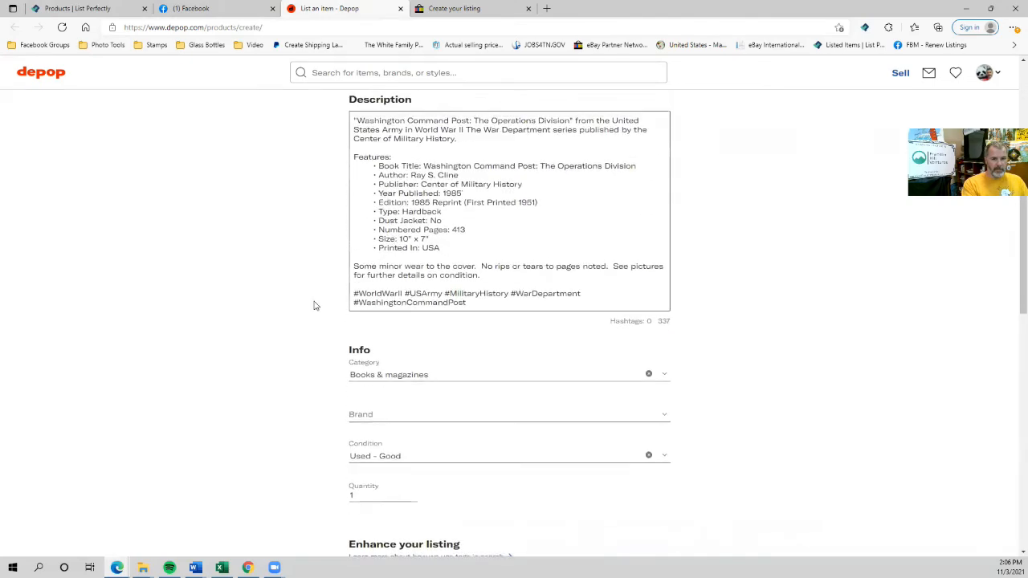
{"action": "scroll", "coordinate": [314, 305], "scroll_direction": "down", "scroll_amount": 4}
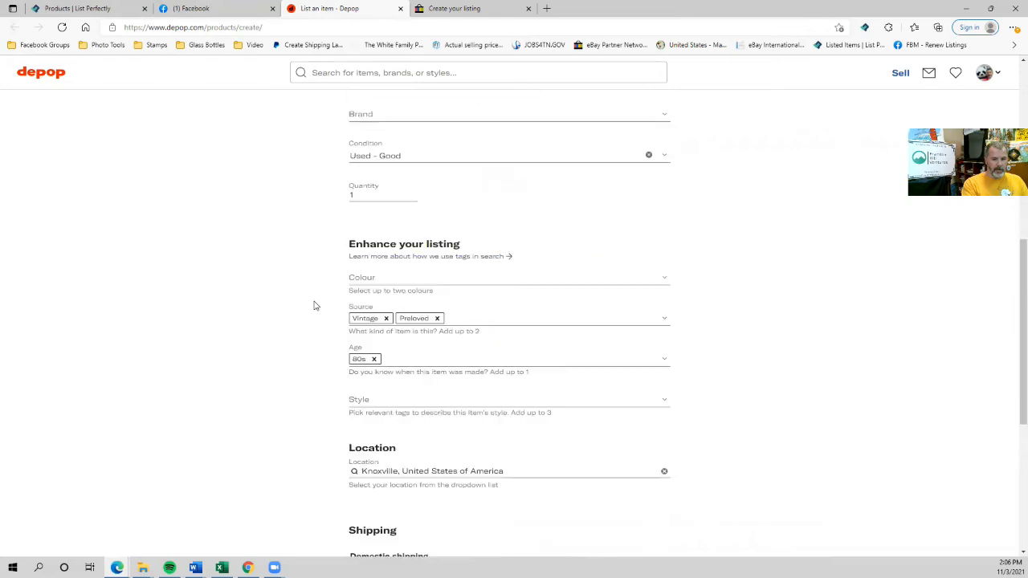
{"action": "scroll", "coordinate": [376, 410], "scroll_direction": "down", "scroll_amount": 4}
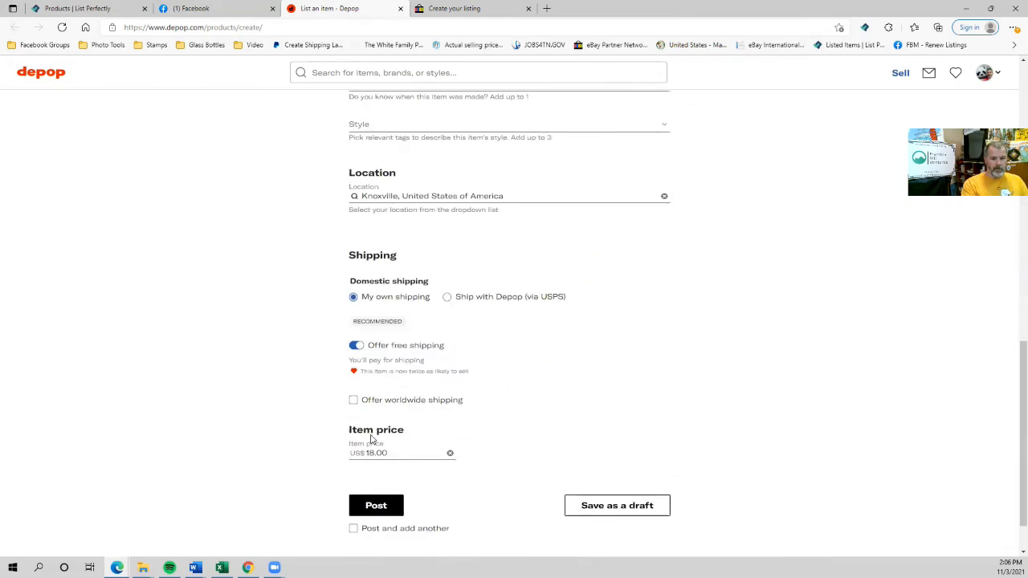
{"action": "left_click", "coordinate": [368, 454]}
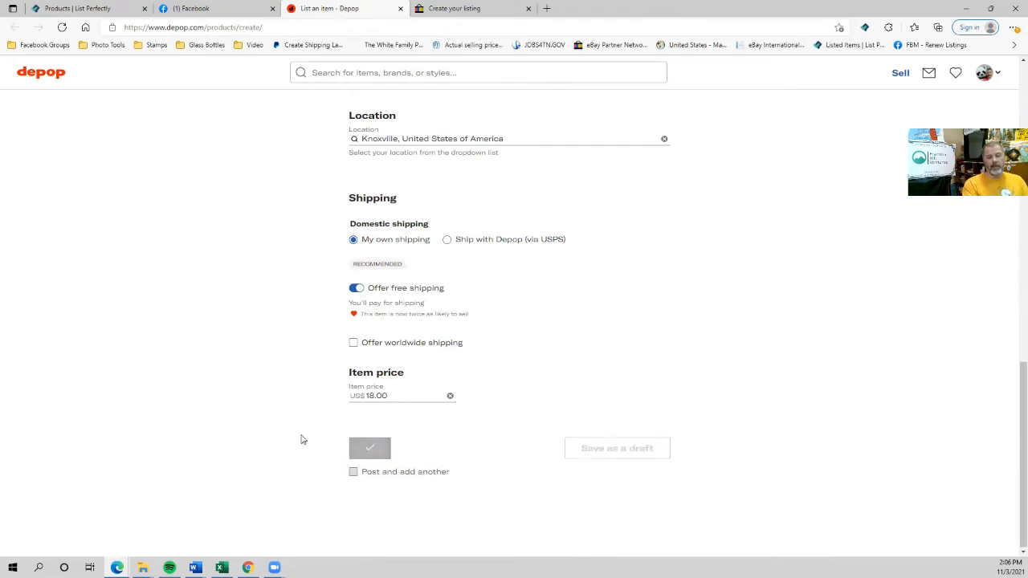
Close the posted Depop listing and return to the eBay book form.
{"action": "left_click", "coordinate": [400, 8]}
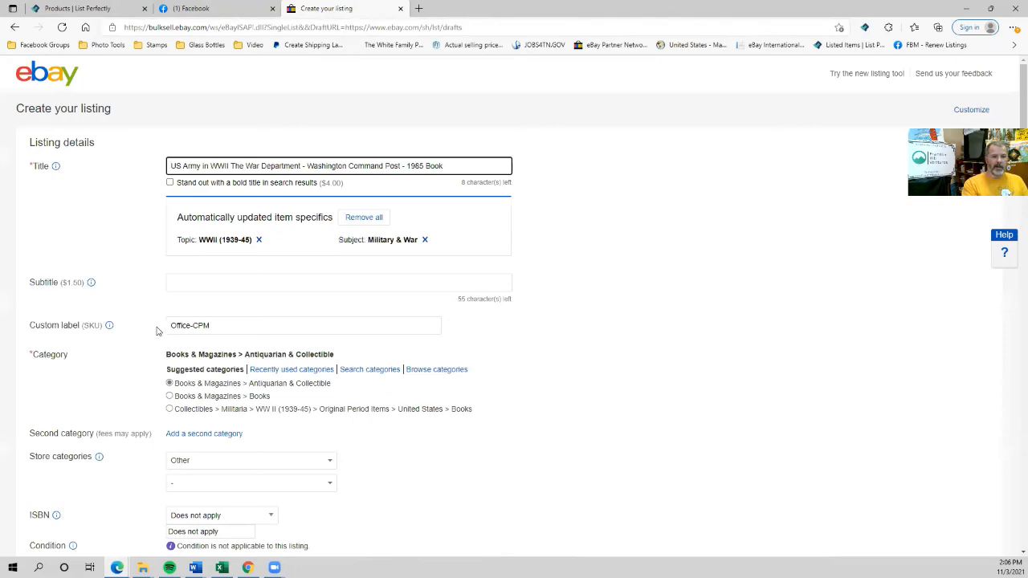
{"action": "scroll", "coordinate": [160, 326], "scroll_direction": "down", "scroll_amount": 4}
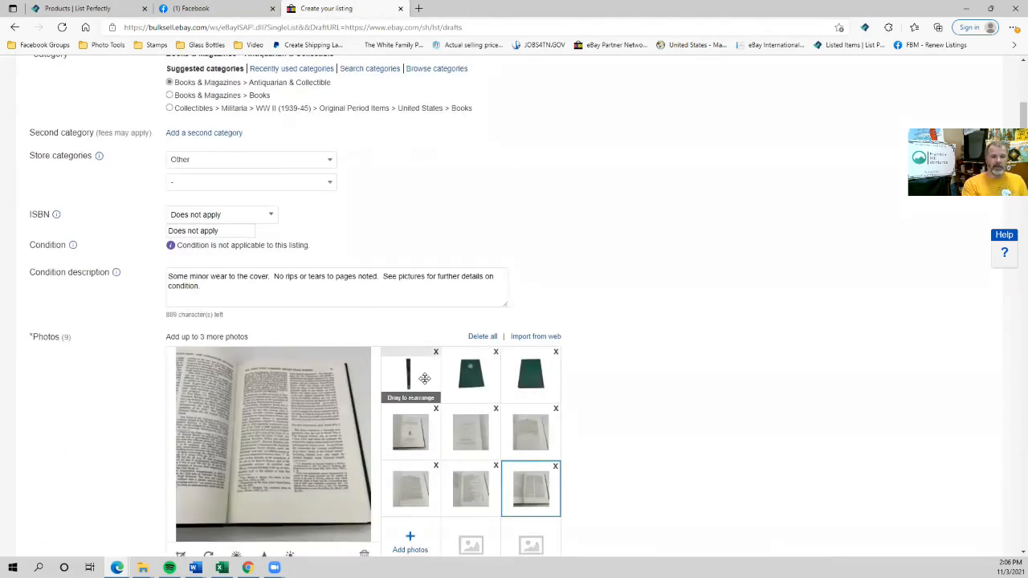
{"action": "scroll", "coordinate": [424, 377], "scroll_direction": "up", "scroll_amount": 2}
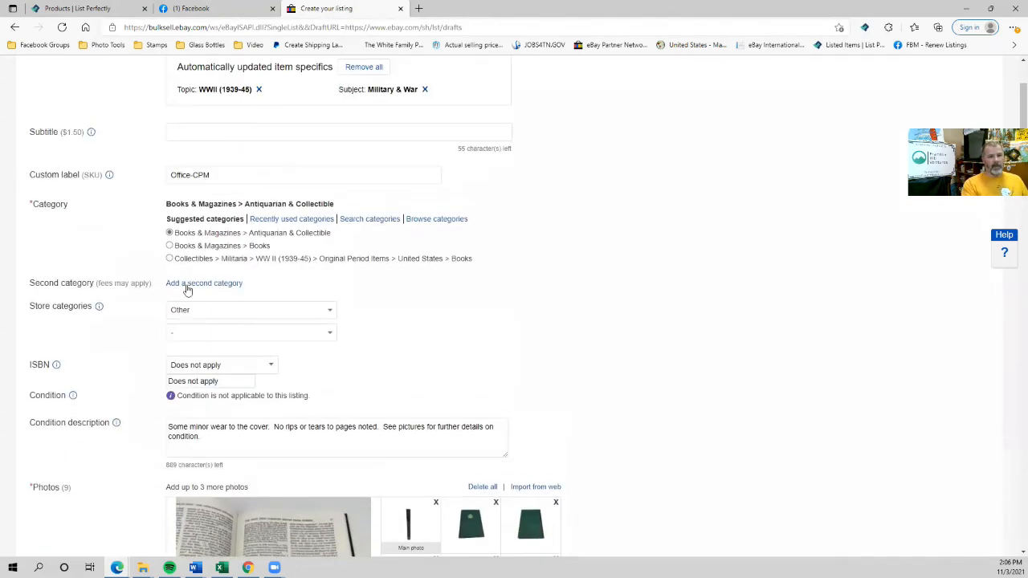
{"action": "scroll", "coordinate": [448, 421], "scroll_direction": "down", "scroll_amount": 1}
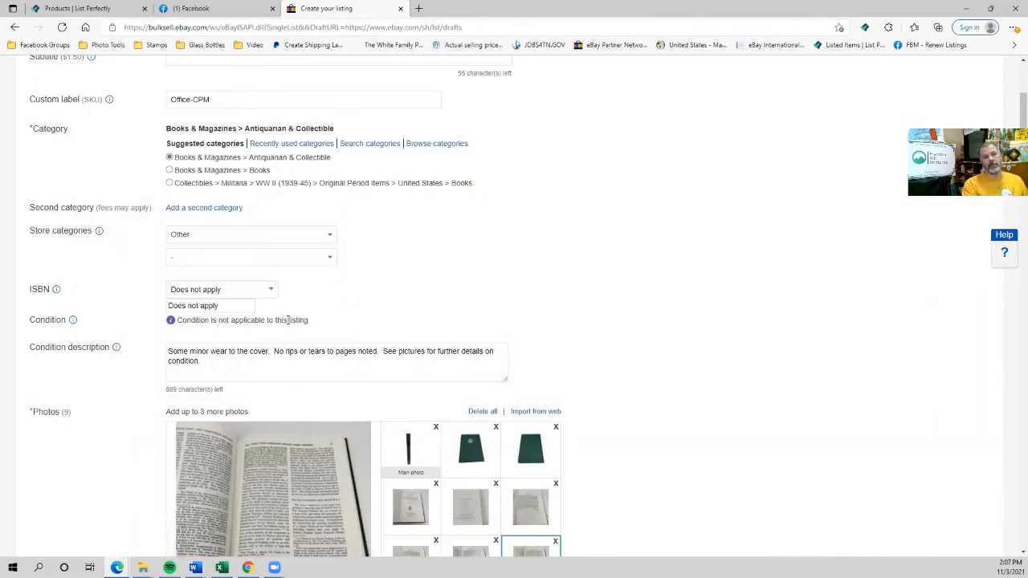
{"action": "scroll", "coordinate": [287, 320], "scroll_direction": "up", "scroll_amount": 2}
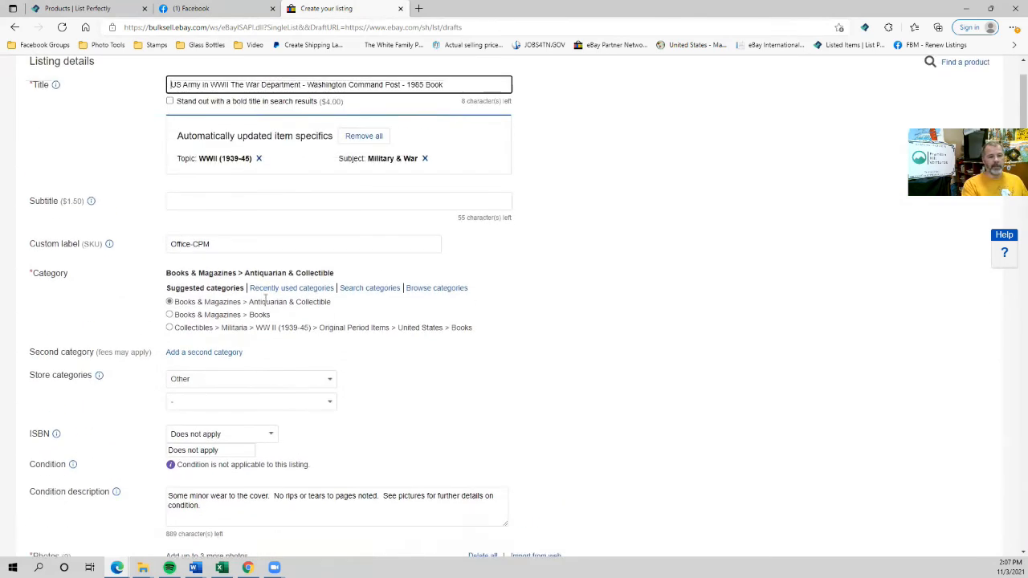
Choose Books > Non-Fiction as the eBay store category.
{"action": "left_click", "coordinate": [210, 384]}
{"action": "scroll", "coordinate": [241, 280], "scroll_direction": "up", "scroll_amount": 4}
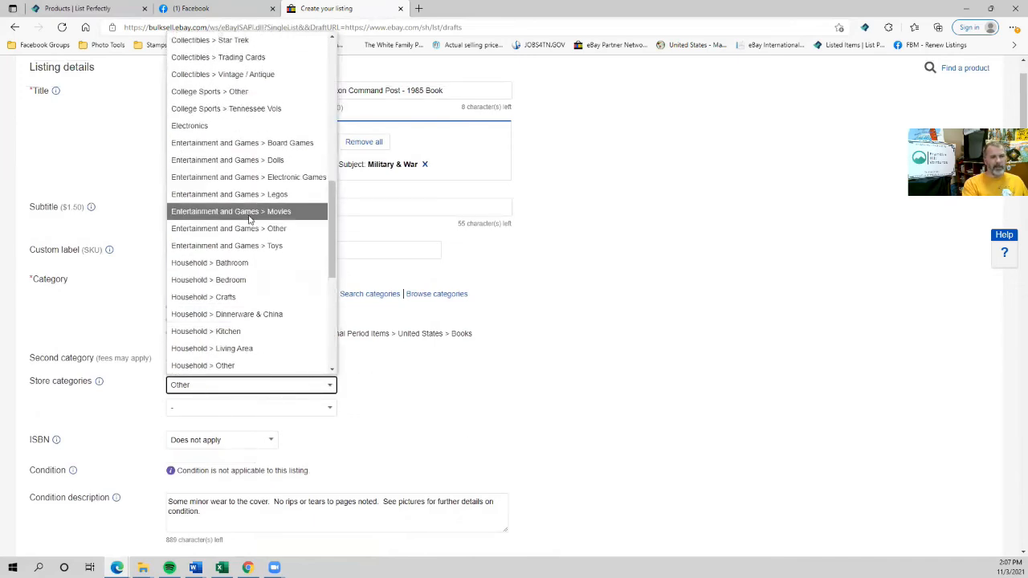
{"action": "scroll", "coordinate": [233, 177], "scroll_direction": "up", "scroll_amount": 5}
{"action": "scroll", "coordinate": [187, 161], "scroll_direction": "up", "scroll_amount": 1}
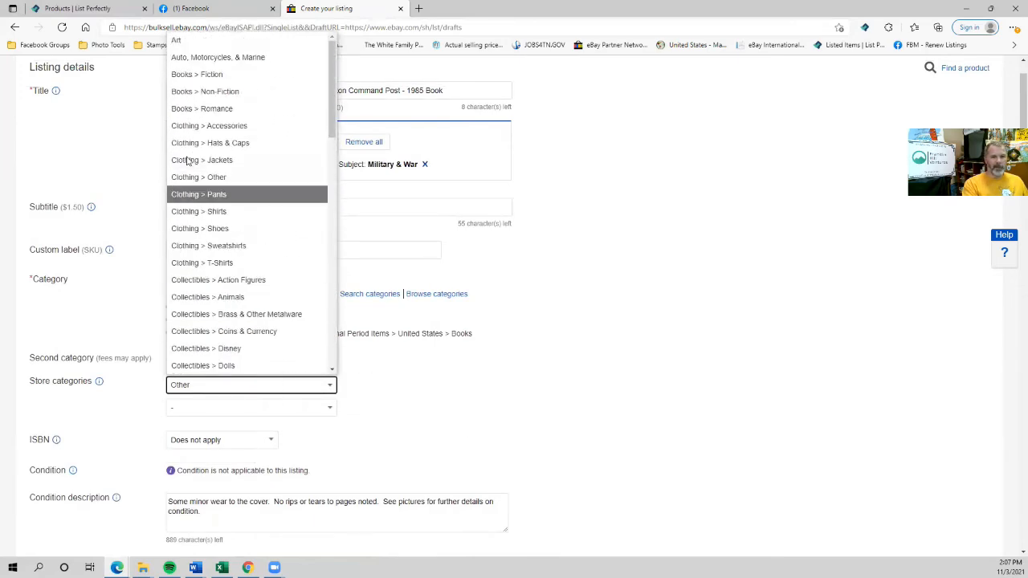
{"action": "left_click", "coordinate": [216, 91]}
{"action": "scroll", "coordinate": [193, 285], "scroll_direction": "down", "scroll_amount": 3}
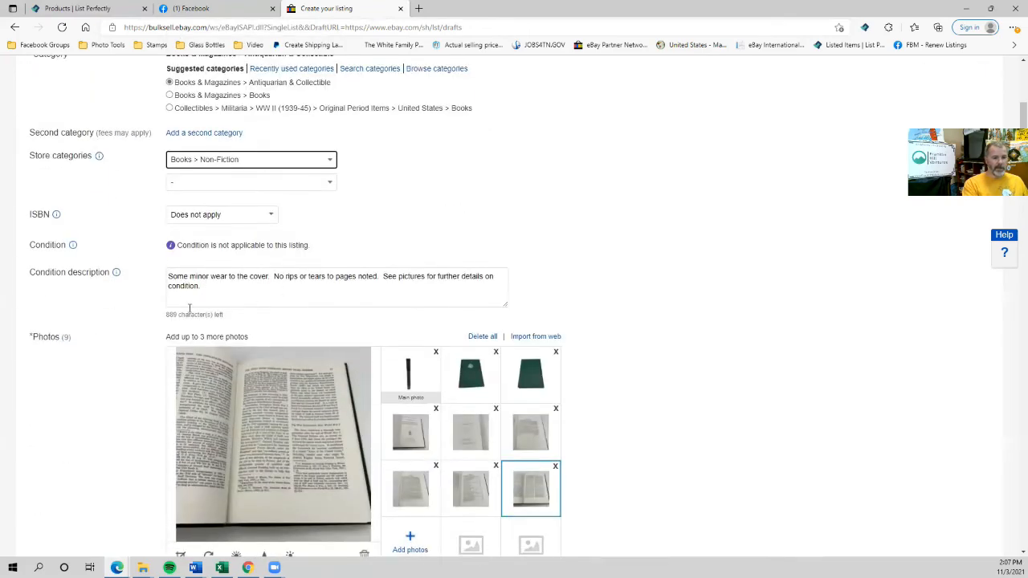
{"action": "scroll", "coordinate": [195, 303], "scroll_direction": "down", "scroll_amount": 4}
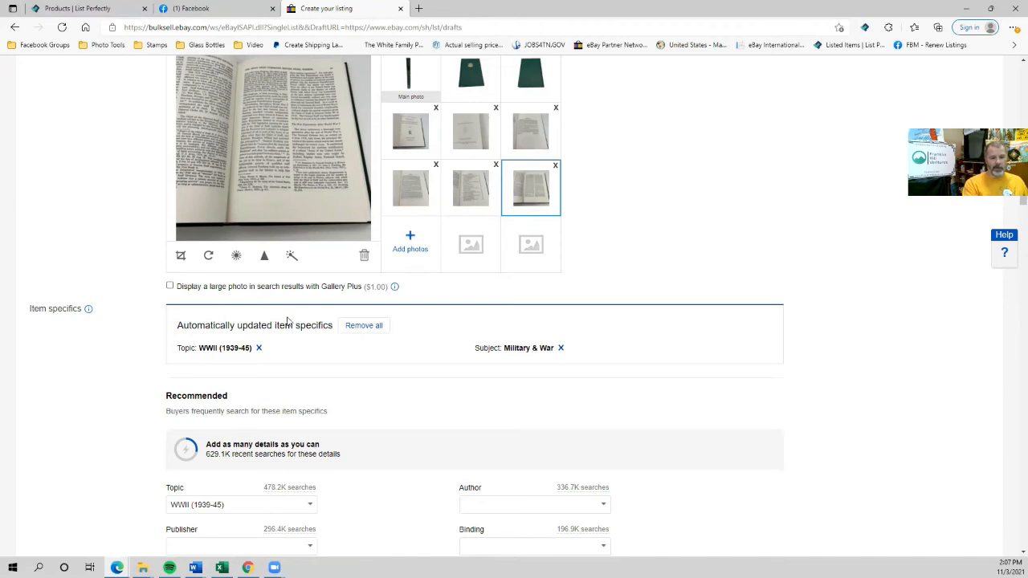
{"action": "scroll", "coordinate": [241, 305], "scroll_direction": "down", "scroll_amount": 3}
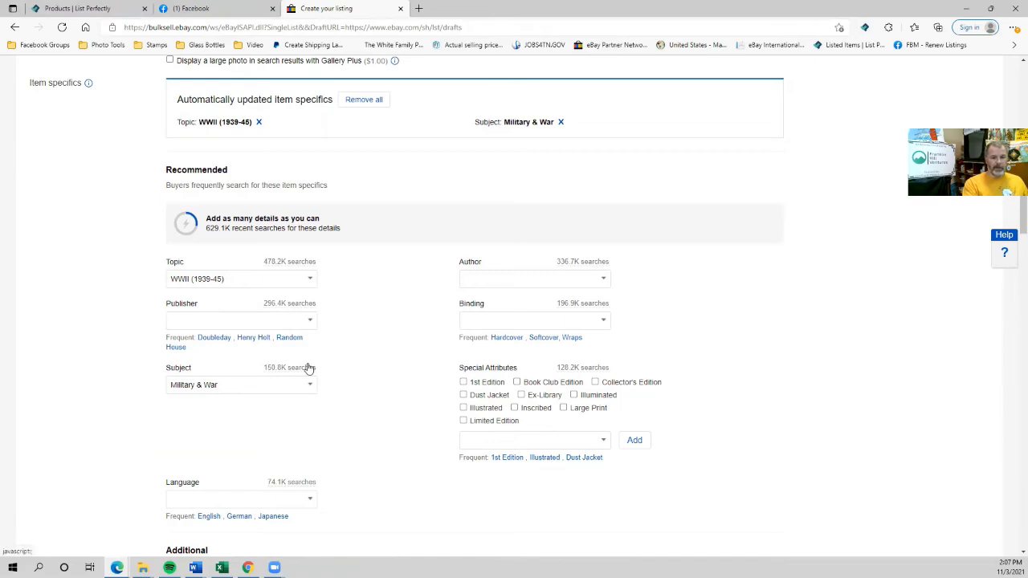
{"action": "scroll", "coordinate": [308, 366], "scroll_direction": "down", "scroll_amount": 10}
Copy the author's name from the description into Author and set binding to Hardcover.
{"action": "scroll", "coordinate": [403, 326], "scroll_direction": "down", "scroll_amount": 1}
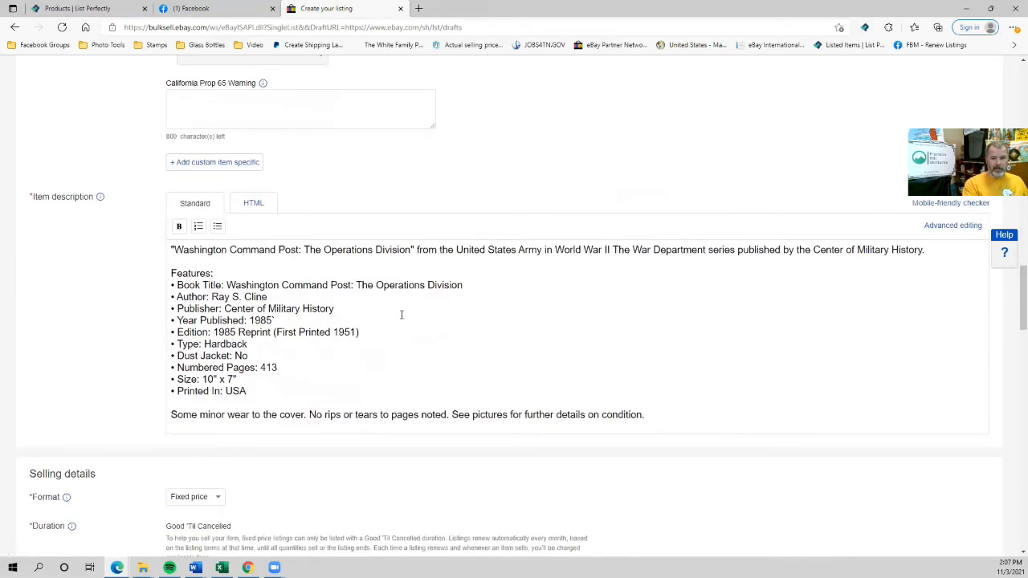
{"action": "left_click_drag", "start_coordinate": [211, 297], "coordinate": [270, 297]}
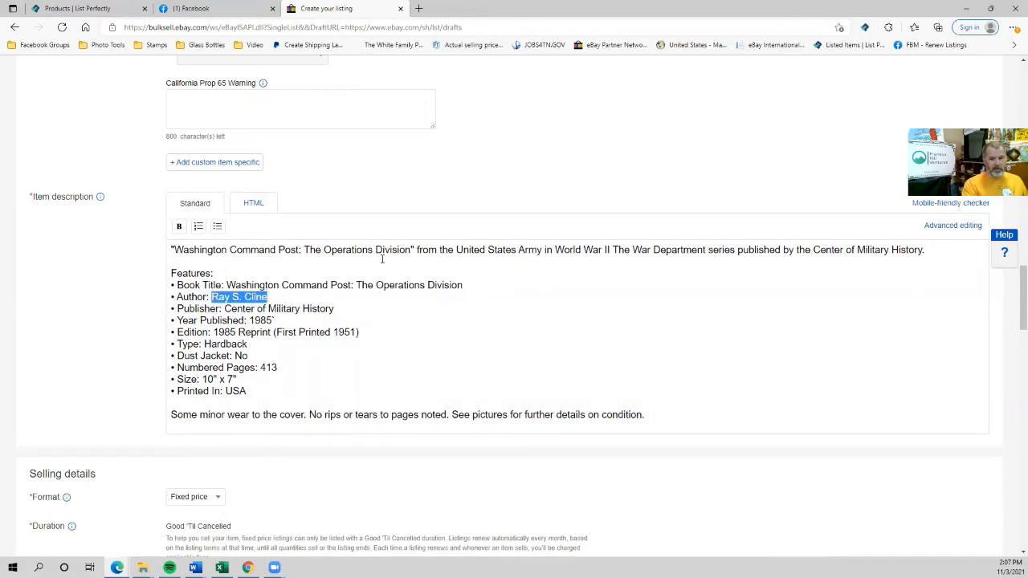
{"action": "key", "text": "ctrl+c"}
{"action": "scroll", "coordinate": [382, 258], "scroll_direction": "up", "scroll_amount": 10}
{"action": "left_click", "coordinate": [482, 278]}
{"action": "key", "text": "ctrl+v"}
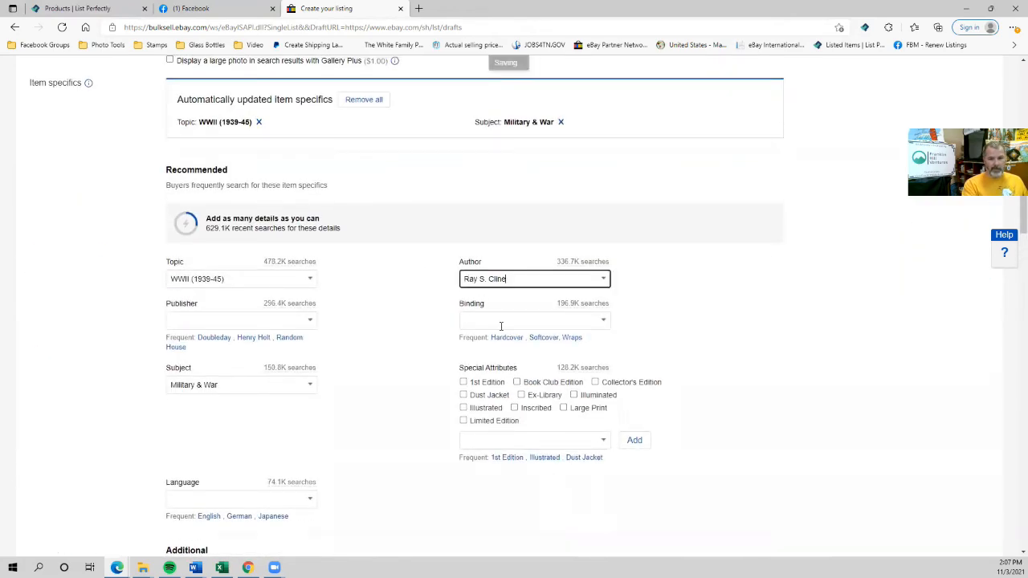
{"action": "left_click", "coordinate": [504, 338]}
Enter Center of Military History as publisher and set the language to English.
{"action": "scroll", "coordinate": [257, 353], "scroll_direction": "down", "scroll_amount": 7}
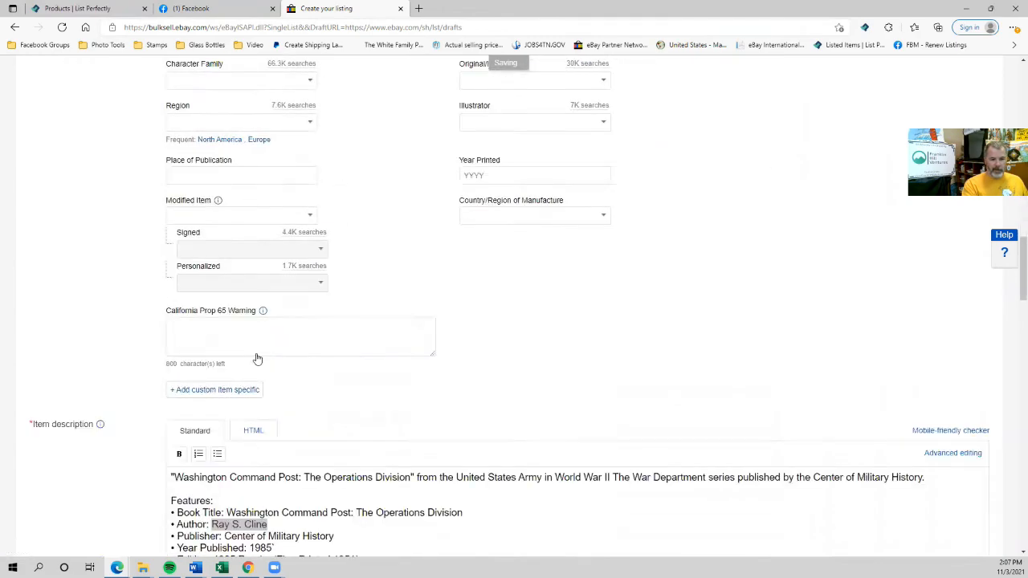
{"action": "scroll", "coordinate": [257, 359], "scroll_direction": "down", "scroll_amount": 3}
{"action": "left_click_drag", "start_coordinate": [224, 309], "coordinate": [336, 309]}
{"action": "scroll", "coordinate": [316, 325], "scroll_direction": "up", "scroll_amount": 4}
{"action": "scroll", "coordinate": [316, 324], "scroll_direction": "up", "scroll_amount": 3}
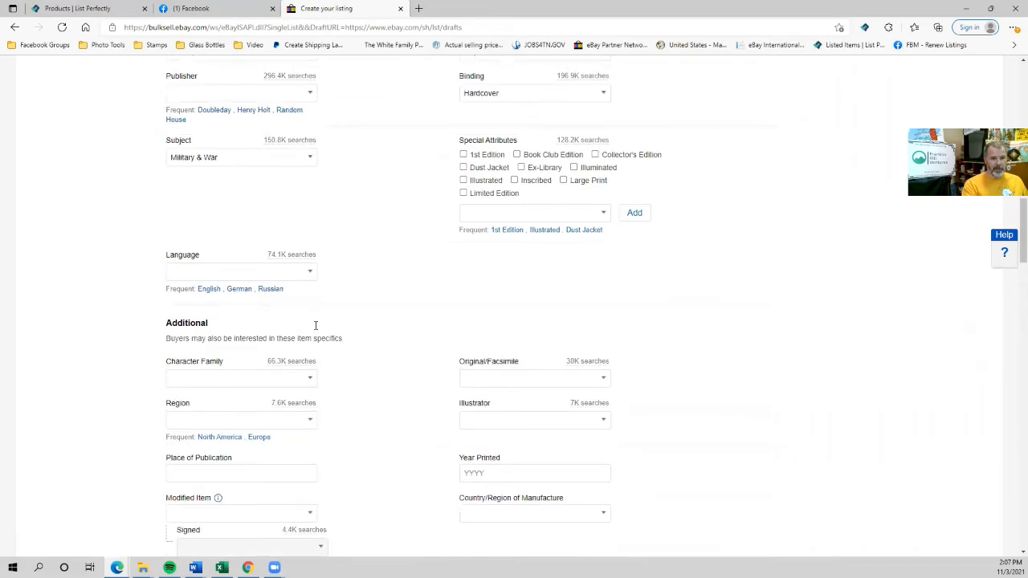
{"action": "left_click", "coordinate": [206, 169]}
{"action": "key", "text": "ctrl+v"}
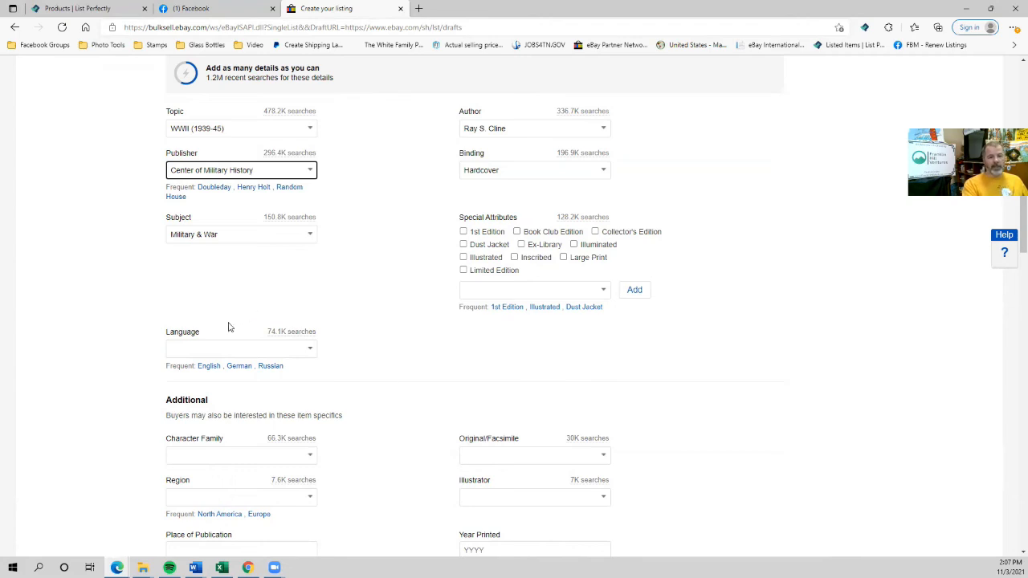
{"action": "left_click", "coordinate": [206, 375]}
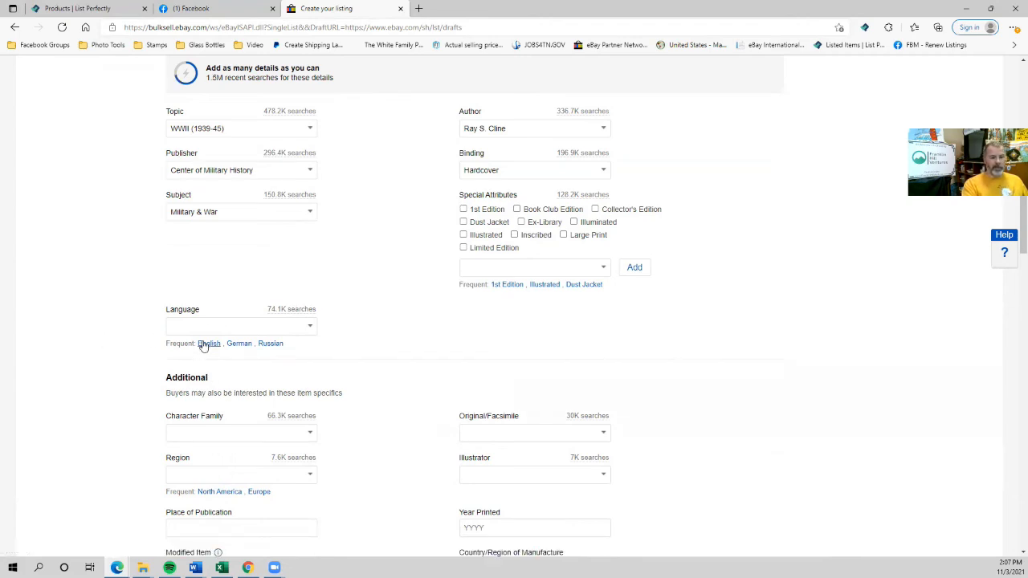
{"action": "left_click", "coordinate": [207, 343]}
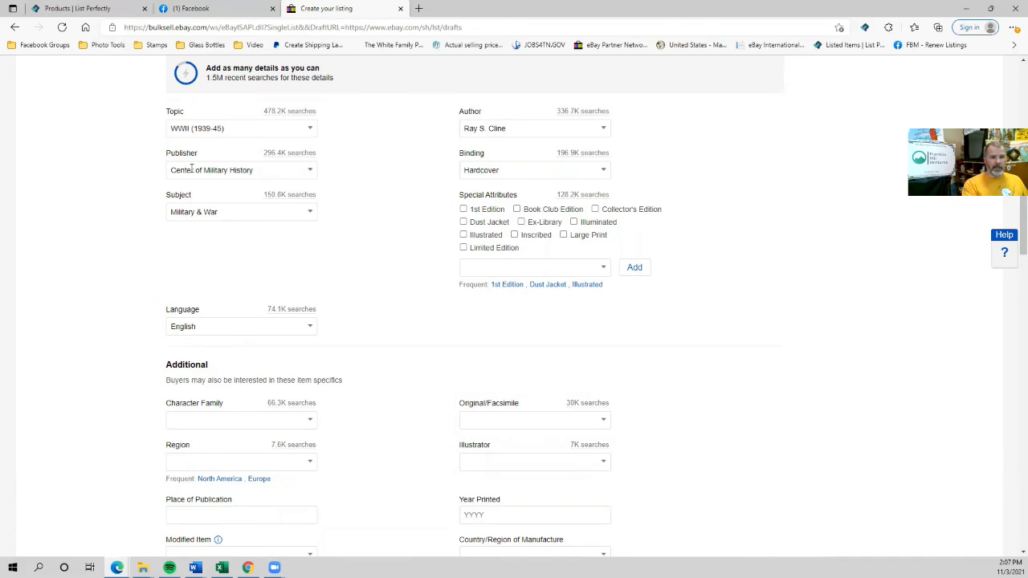
{"action": "scroll", "coordinate": [241, 337], "scroll_direction": "down", "scroll_amount": 3}
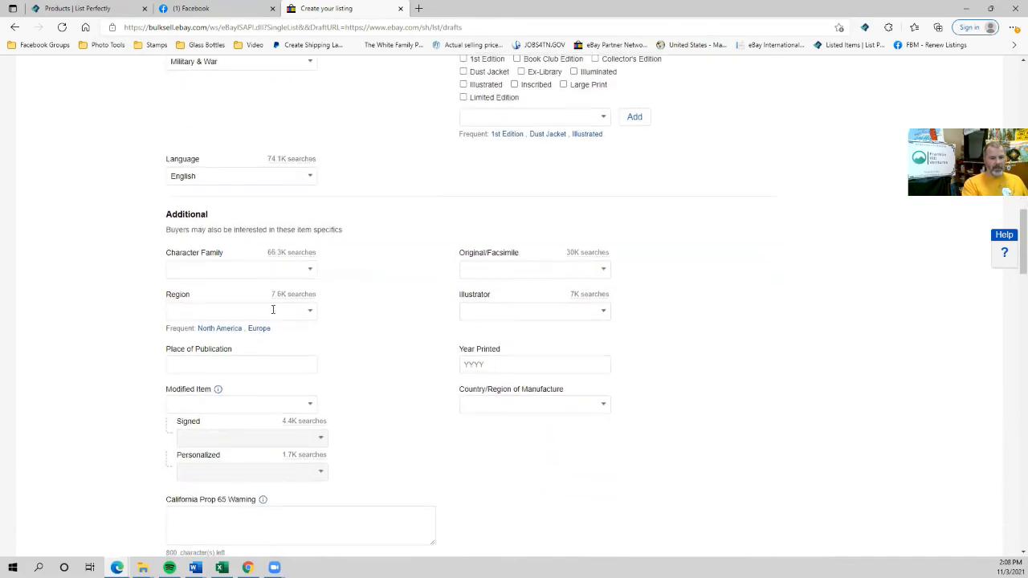
Offer local pickup and enable a 4.5% promoted-listing ad rate.
{"action": "scroll", "coordinate": [164, 391], "scroll_direction": "down", "scroll_amount": 12}
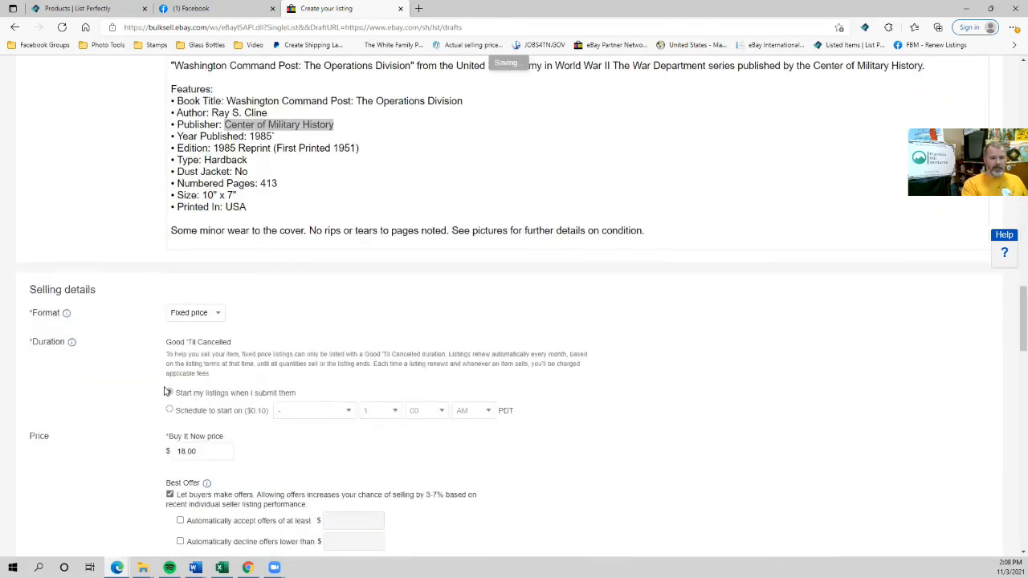
{"action": "scroll", "coordinate": [94, 356], "scroll_direction": "down", "scroll_amount": 8}
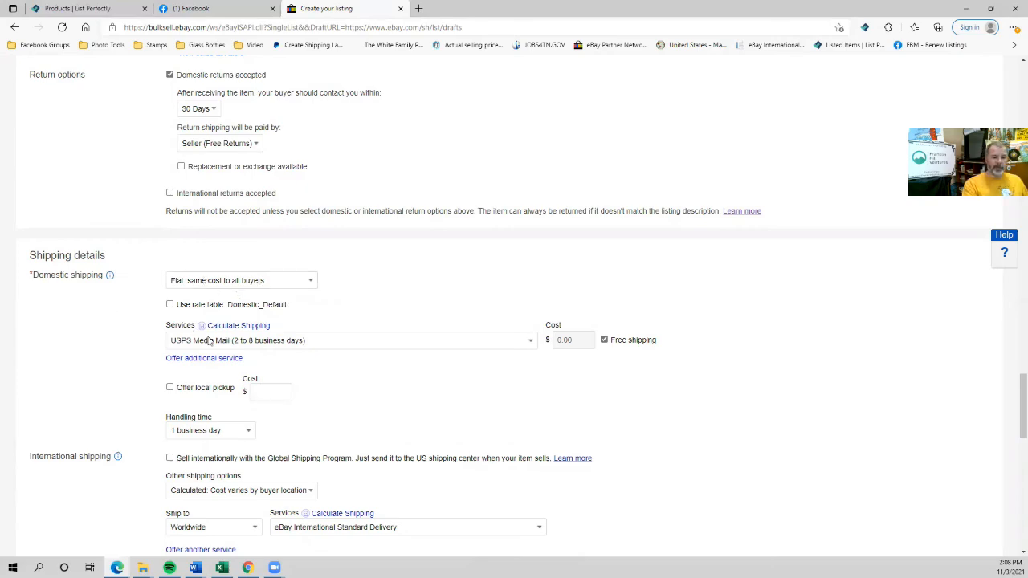
{"action": "left_click", "coordinate": [170, 389]}
{"action": "scroll", "coordinate": [170, 410], "scroll_direction": "down", "scroll_amount": 3}
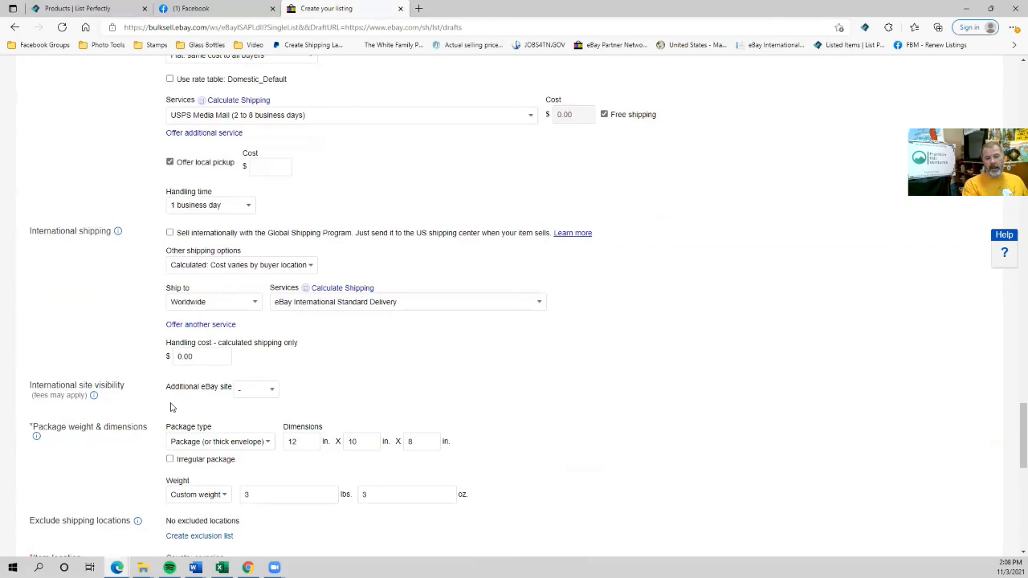
{"action": "scroll", "coordinate": [171, 358], "scroll_direction": "down", "scroll_amount": 5}
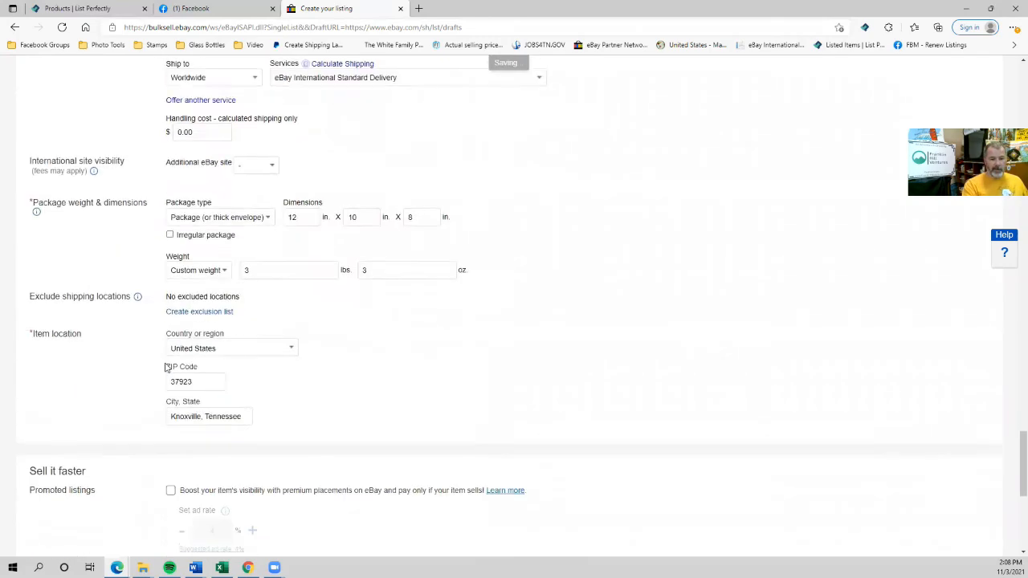
{"action": "left_click", "coordinate": [170, 338]}
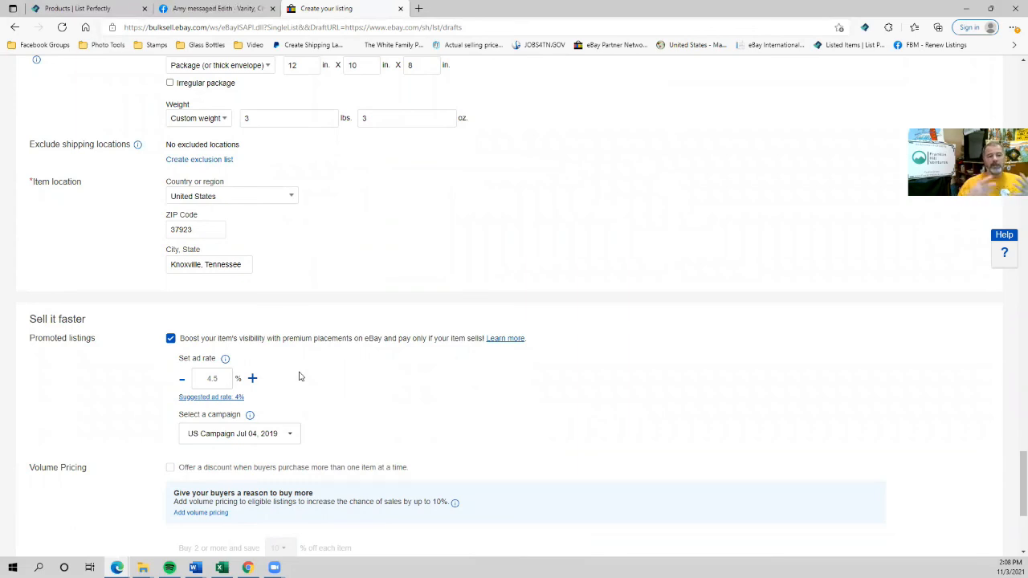
List the book for sale on eBay and dismiss the success message.
{"action": "scroll", "coordinate": [278, 358], "scroll_direction": "down", "scroll_amount": 3}
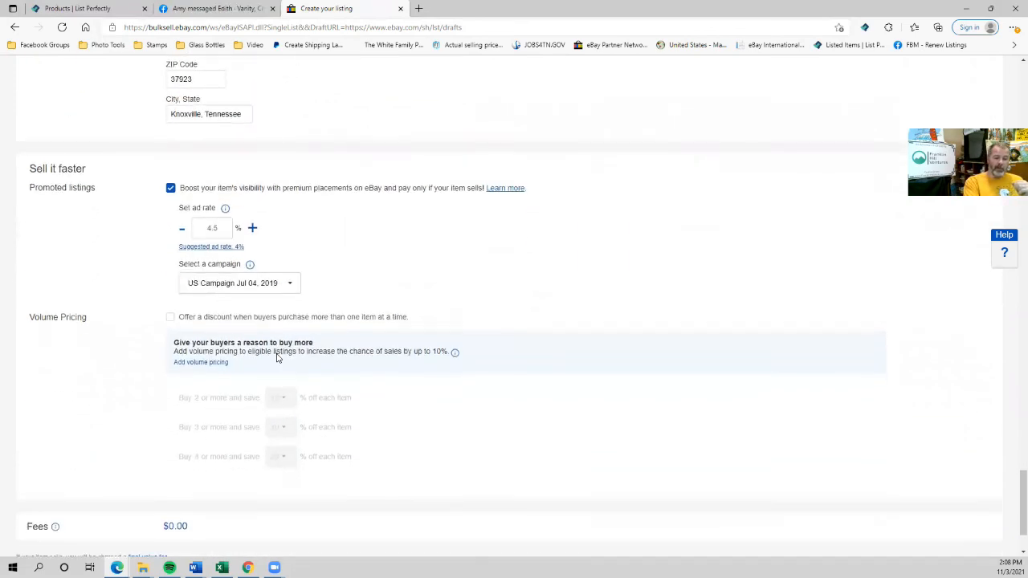
{"action": "left_click", "coordinate": [62, 504]}
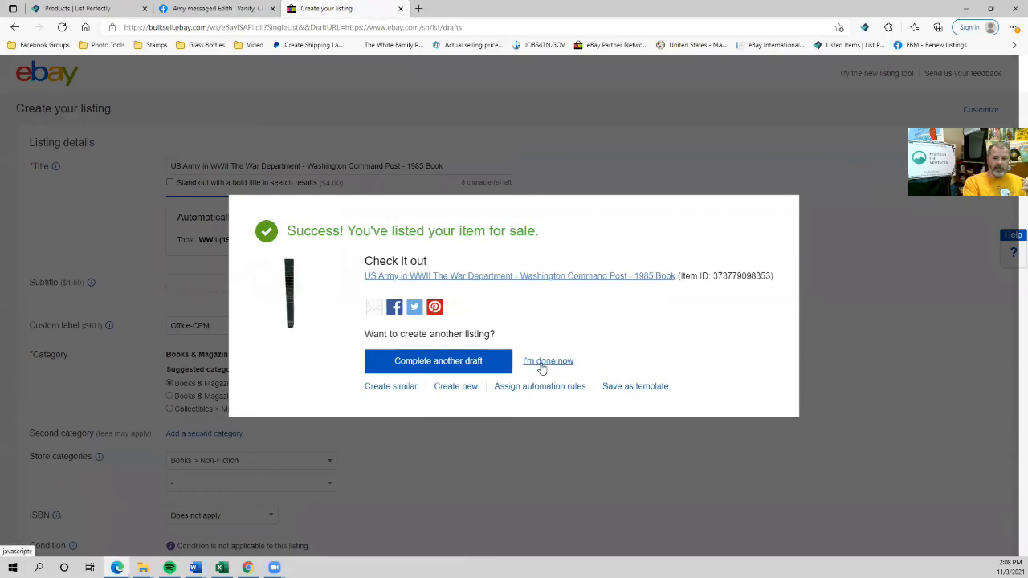
{"action": "left_click", "coordinate": [541, 362]}
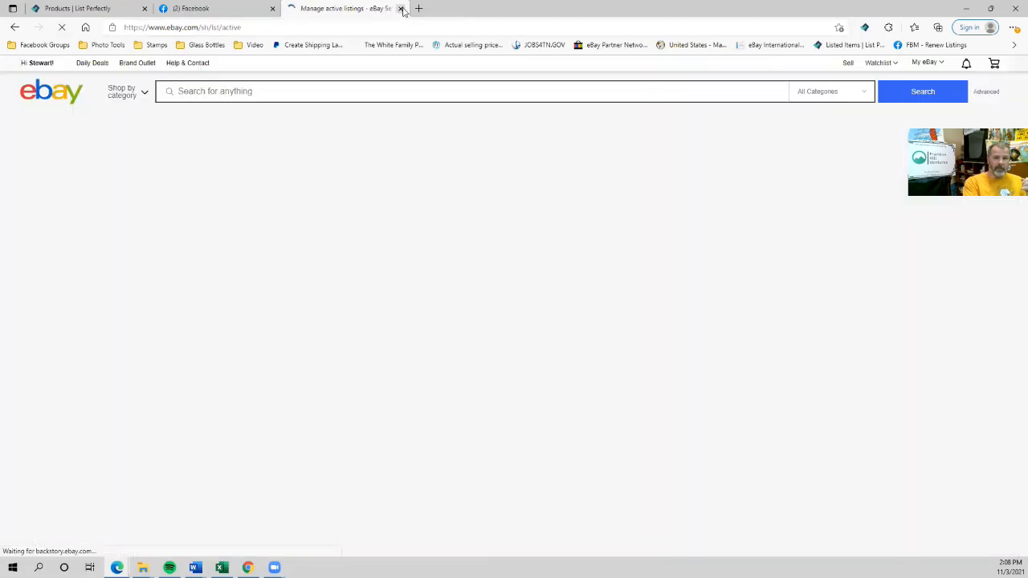
Close eBay and open List Perfectly's My Listings table, then switch to Facebook Marketplace.
{"action": "left_click", "coordinate": [400, 8]}
{"action": "left_click", "coordinate": [95, 8]}
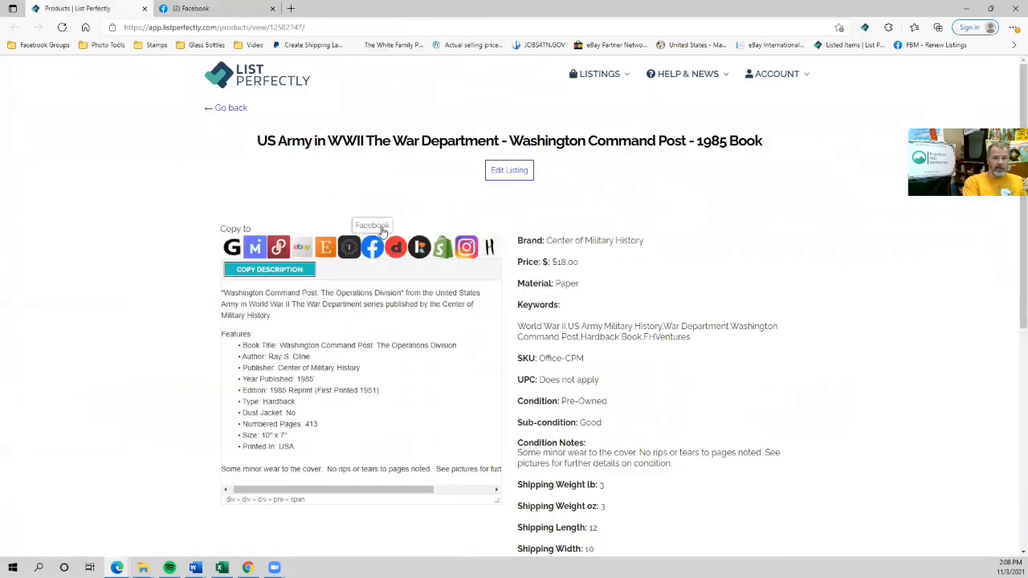
{"action": "left_click", "coordinate": [592, 74]}
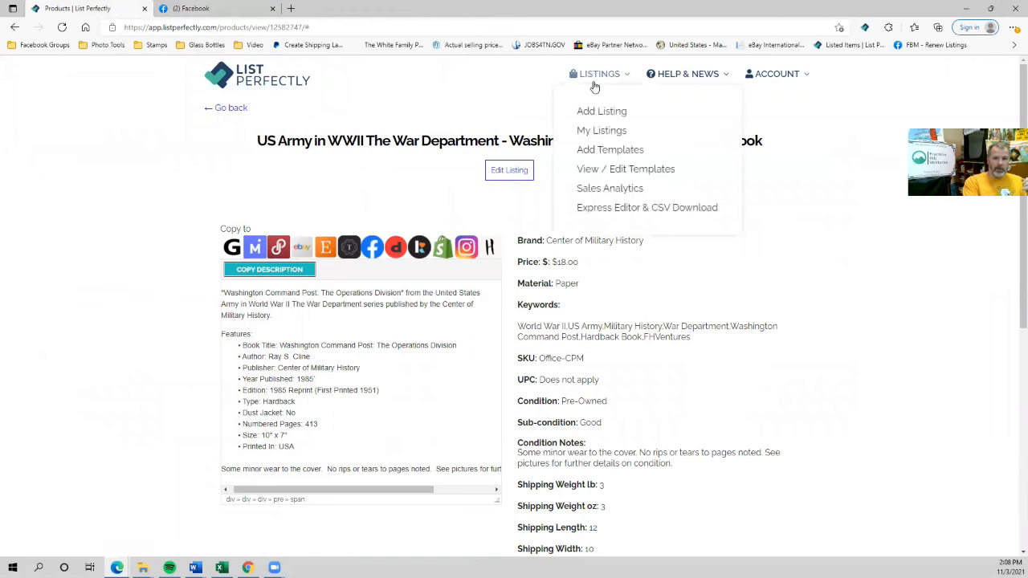
{"action": "left_click", "coordinate": [597, 136]}
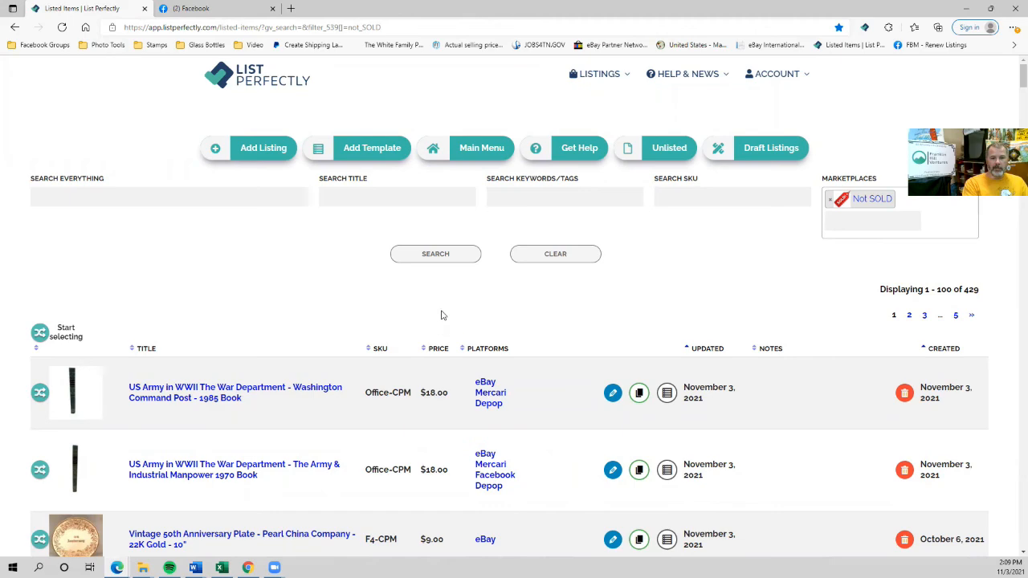
{"action": "left_click", "coordinate": [194, 10]}
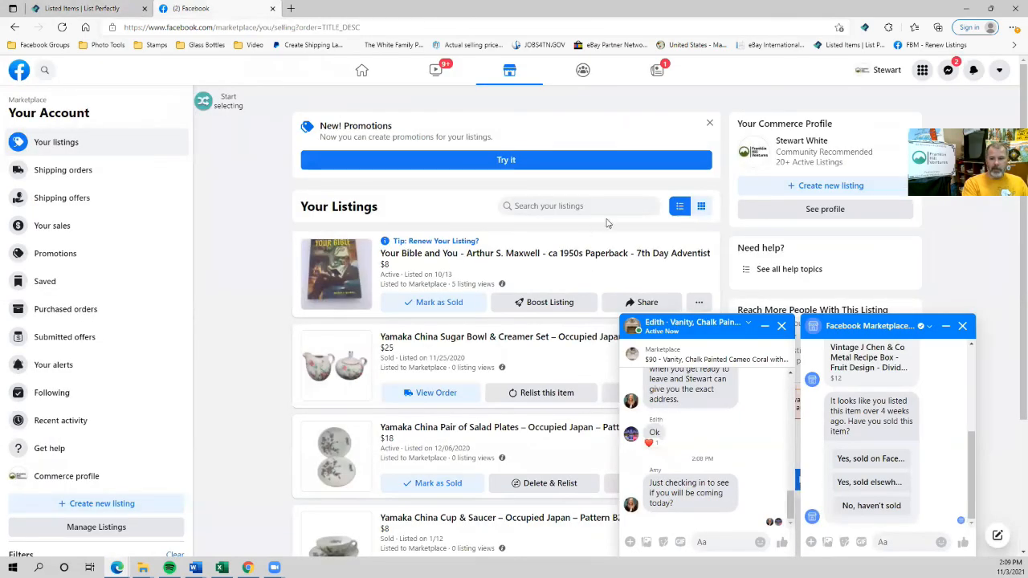
Close the chat popups and reload the Facebook selling listings page.
{"action": "left_click", "coordinate": [781, 325]}
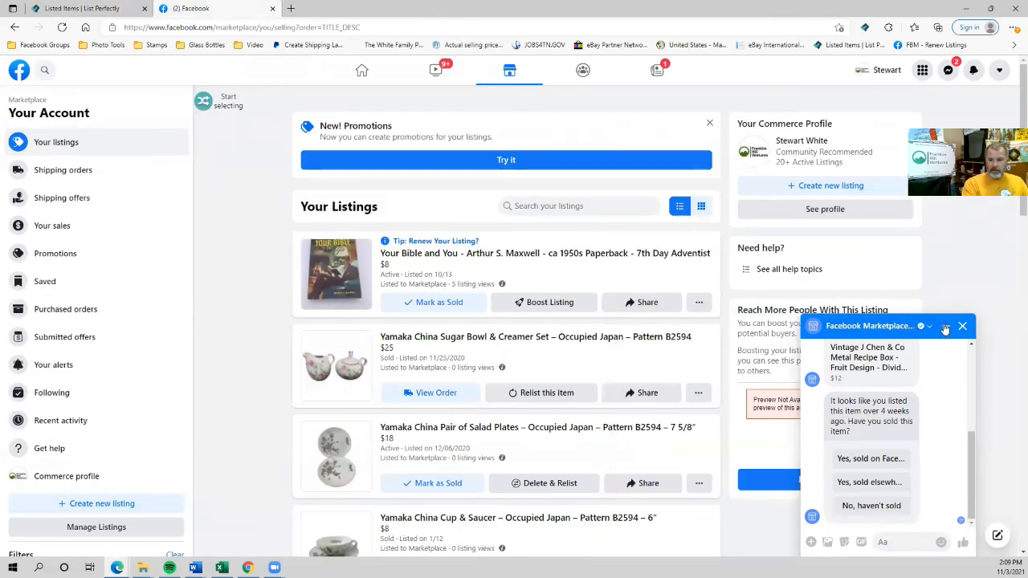
{"action": "left_click", "coordinate": [945, 326]}
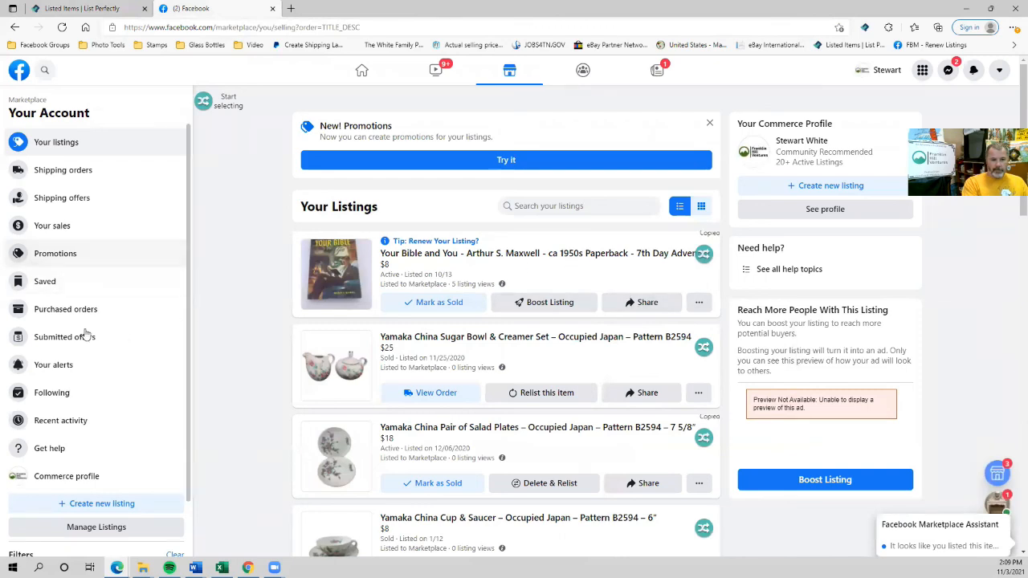
{"action": "left_click", "coordinate": [69, 141]}
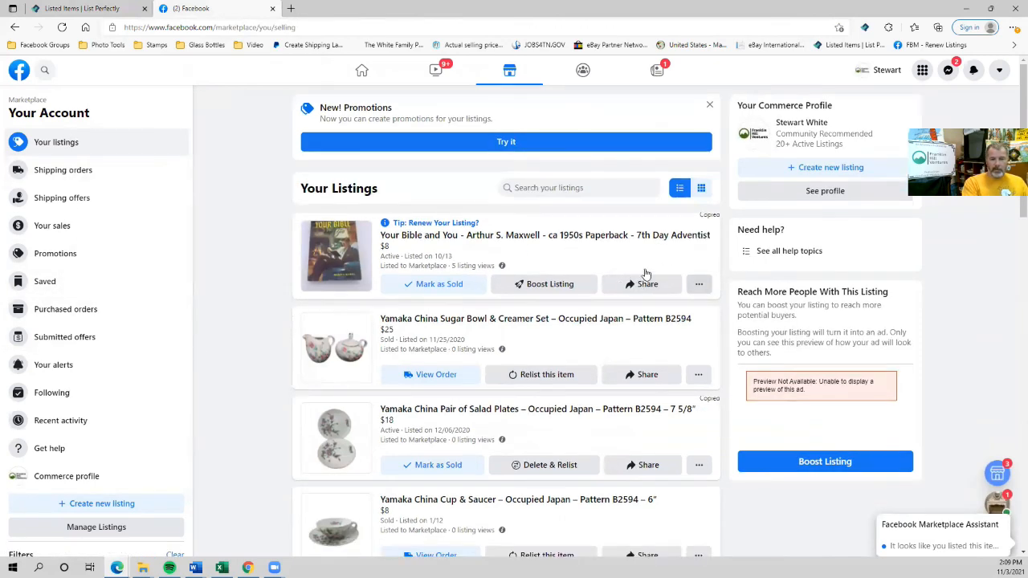
View the Washington Command Post listing, copy its item ID, and edit the book in List Perfectly.
{"action": "left_click", "coordinate": [698, 305]}
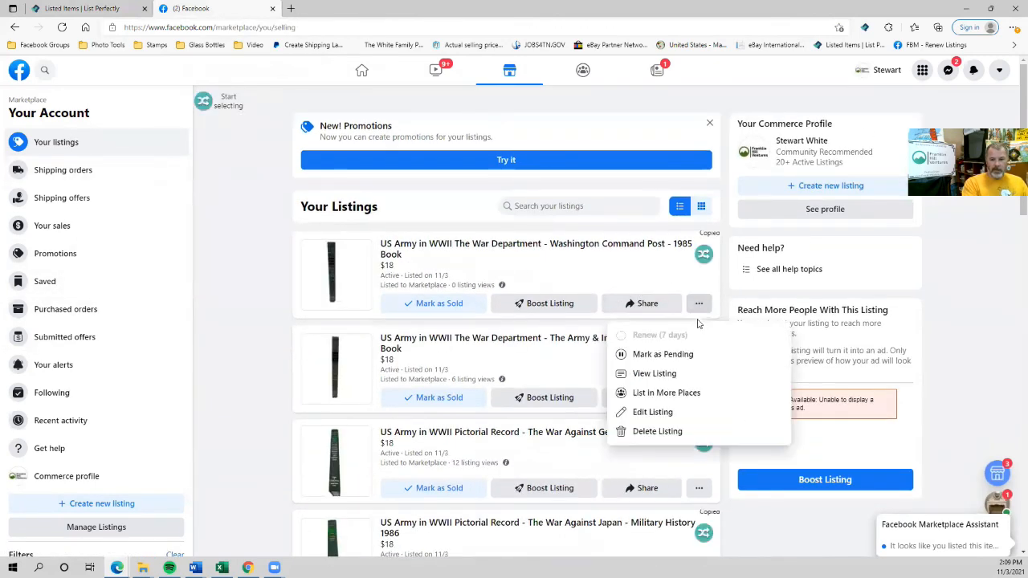
{"action": "left_click", "coordinate": [651, 373]}
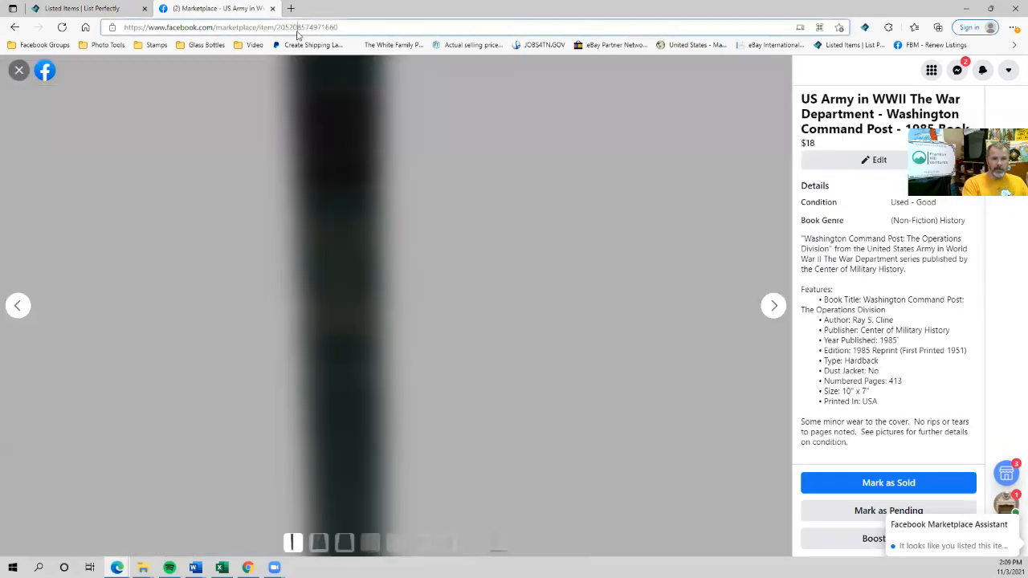
{"action": "double_click", "coordinate": [297, 28]}
{"action": "key", "text": "ctrl+c"}
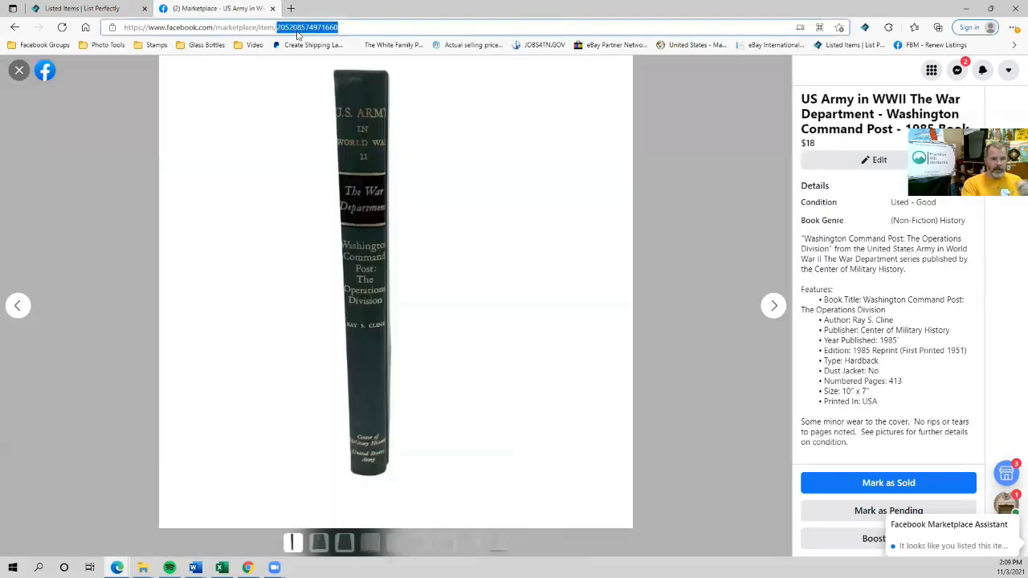
{"action": "left_click", "coordinate": [81, 8]}
{"action": "left_click", "coordinate": [613, 394]}
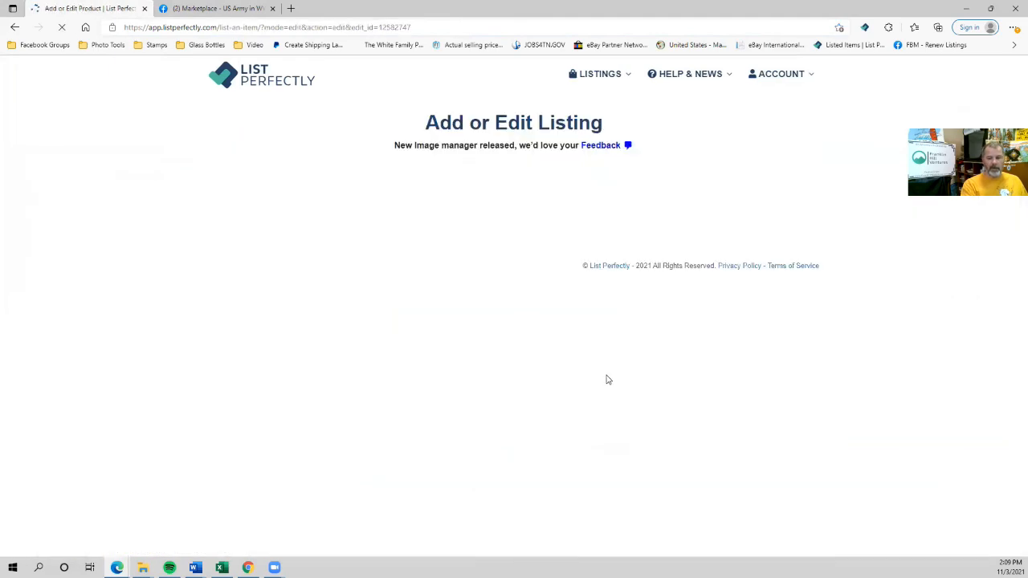
Paste the Facebook item ID into the Facebook Item # field and save the listing.
{"action": "scroll", "coordinate": [292, 348], "scroll_direction": "down", "scroll_amount": 10}
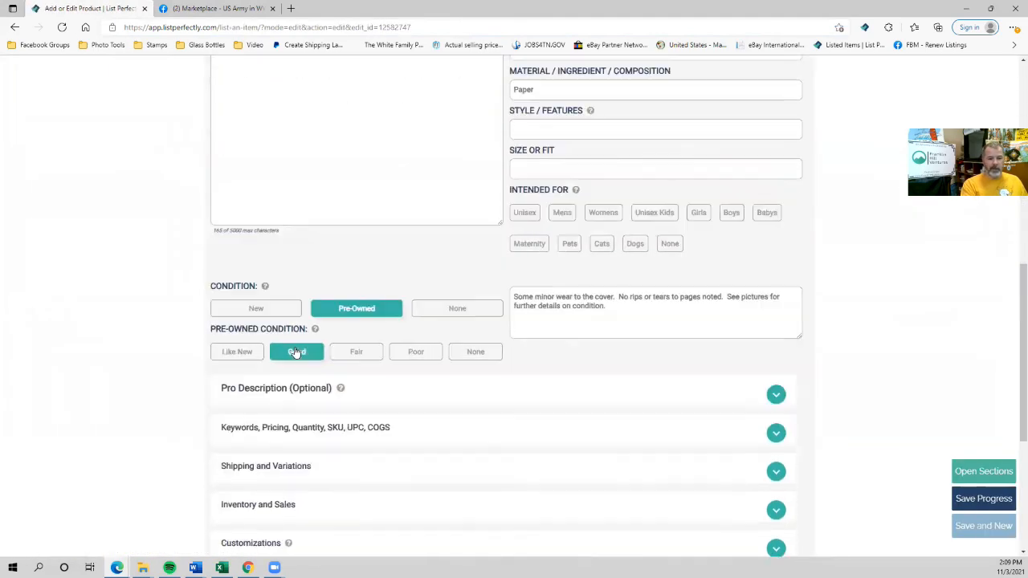
{"action": "left_click", "coordinate": [287, 317]}
{"action": "scroll", "coordinate": [248, 479], "scroll_direction": "down", "scroll_amount": 4}
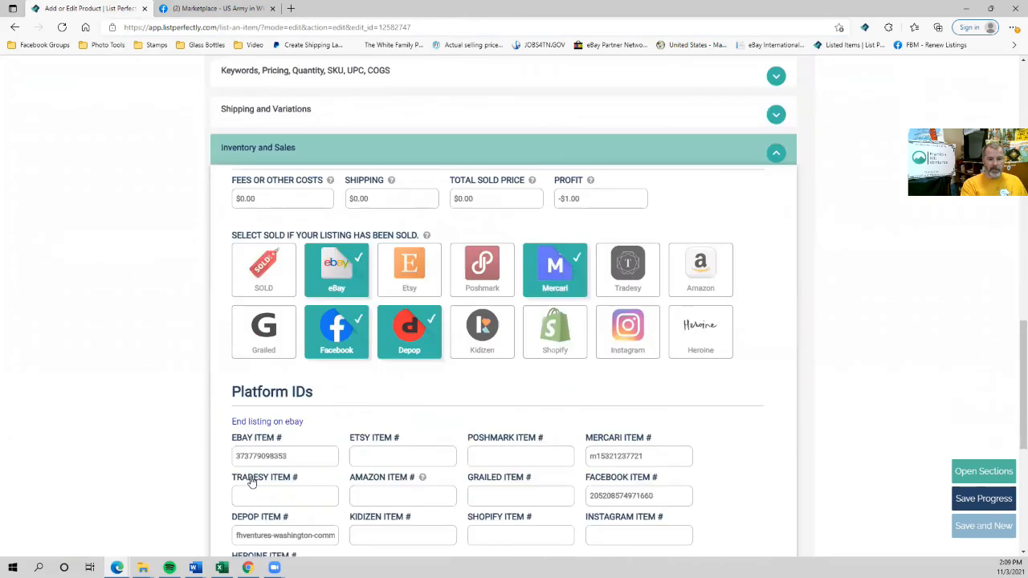
{"action": "left_click_drag", "start_coordinate": [655, 363], "coordinate": [511, 363]}
{"action": "key", "text": "ctrl+v"}
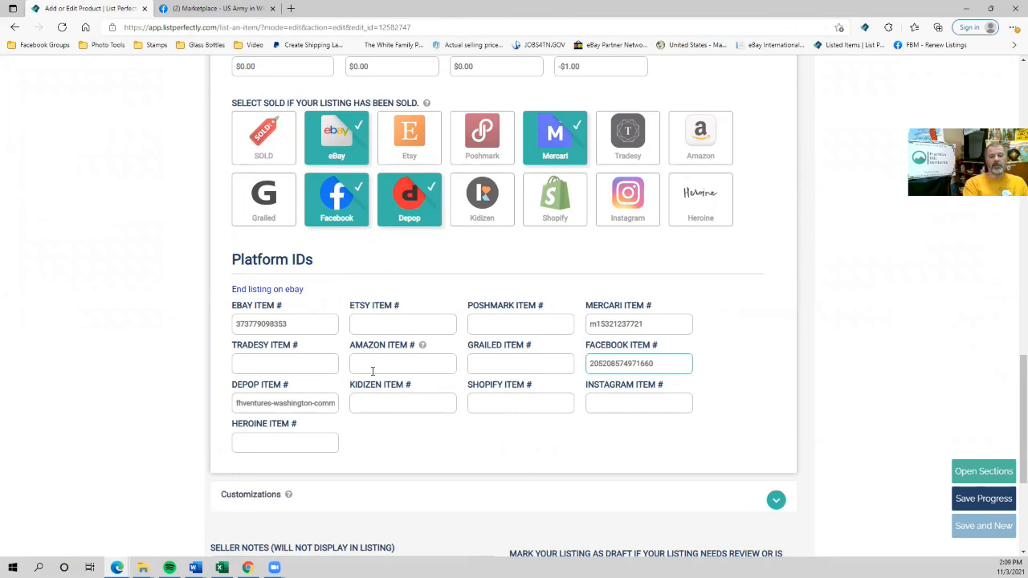
{"action": "scroll", "coordinate": [372, 431], "scroll_direction": "down", "scroll_amount": 3}
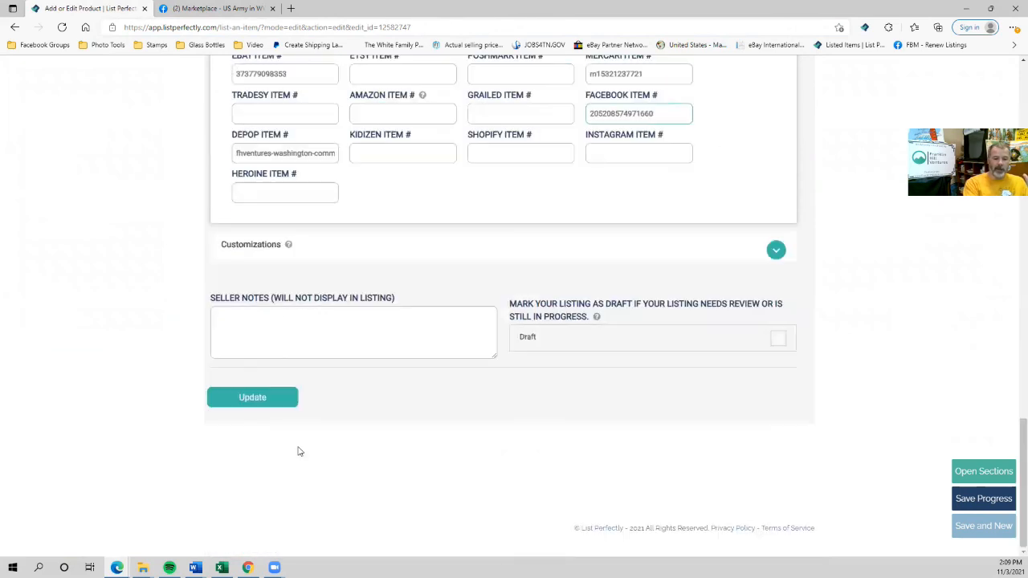
{"action": "left_click", "coordinate": [275, 397]}
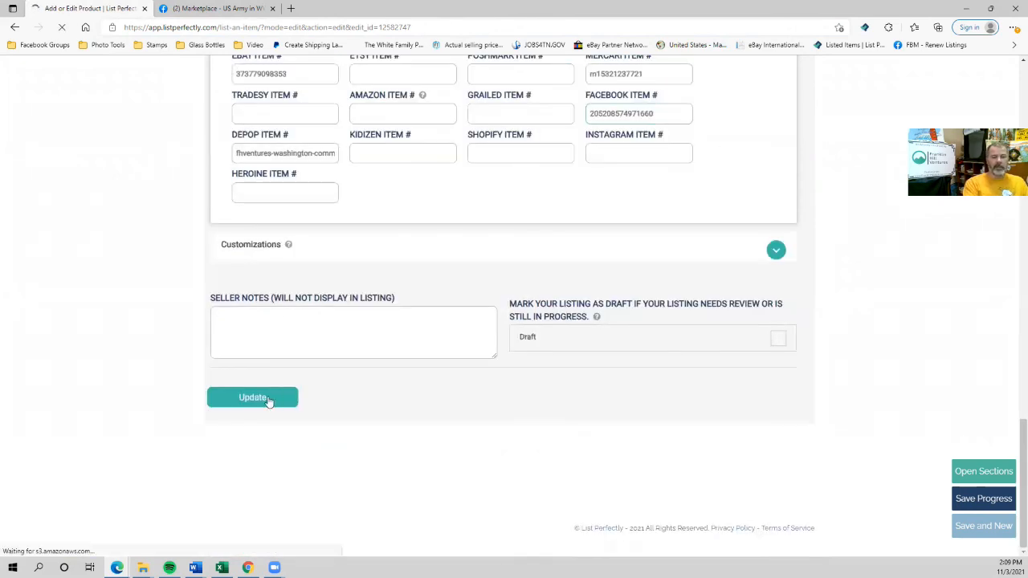